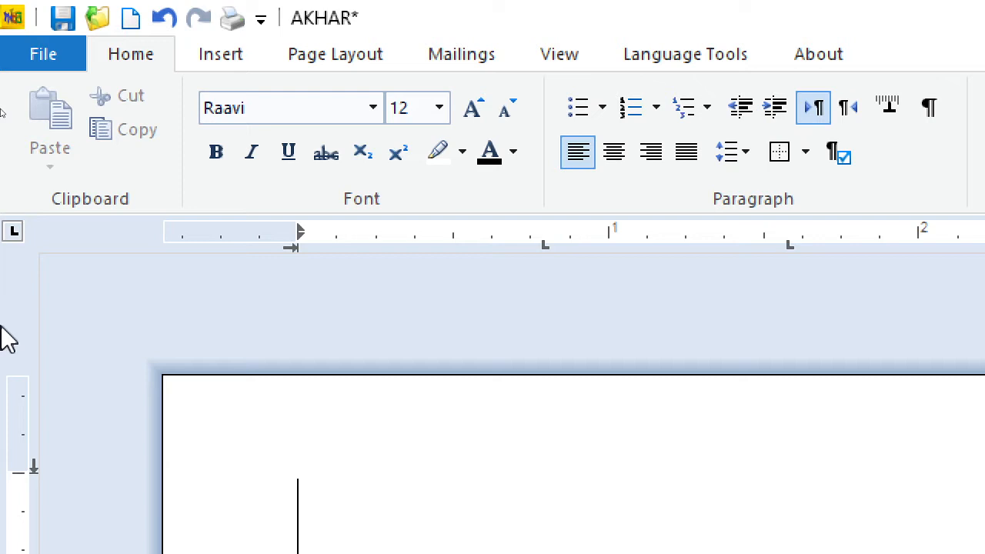
# Step: Keep the Gurmukhi script, set its keyboard to Anmollipi and enter the word ਕਲਮ in the document
pyautogui.click(684, 55)
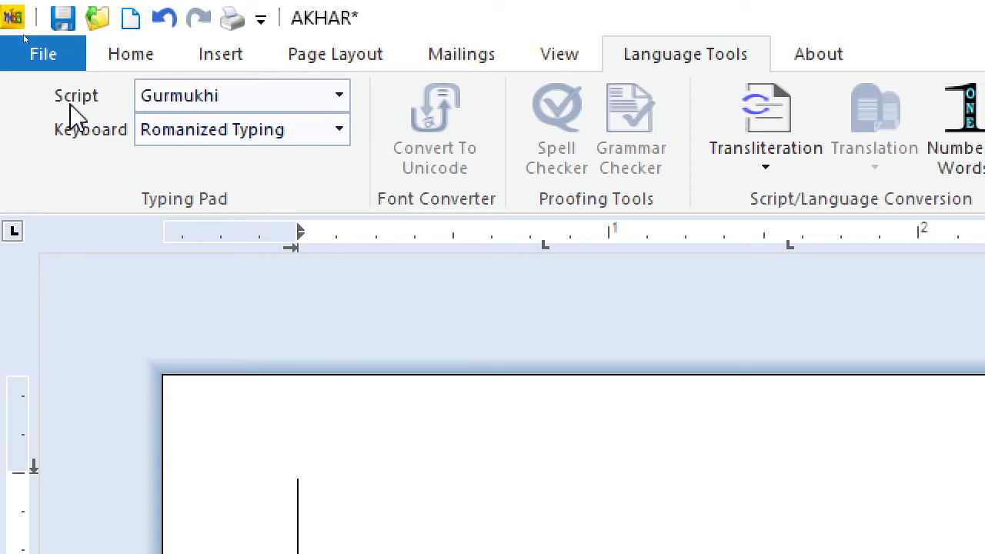
pyautogui.click(339, 97)
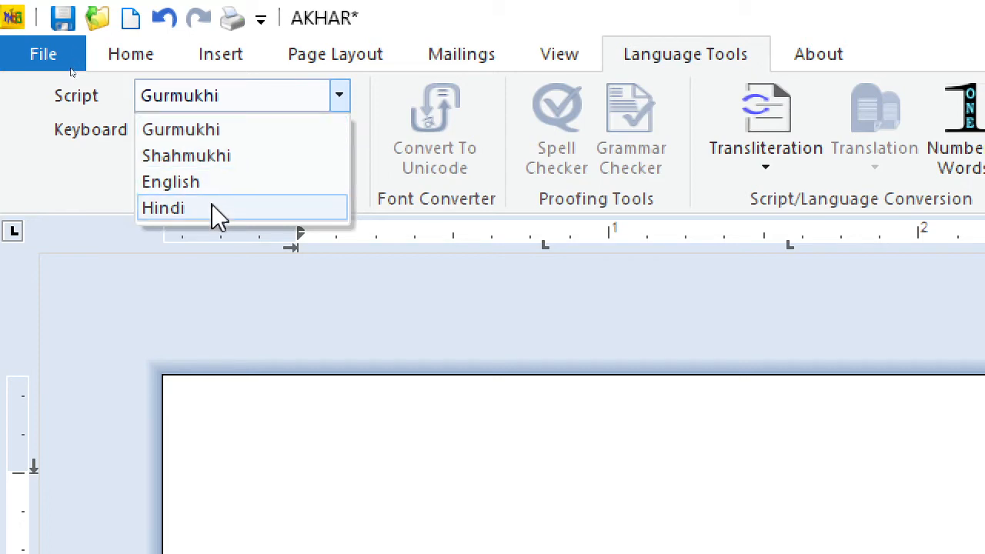
pyautogui.click(292, 101)
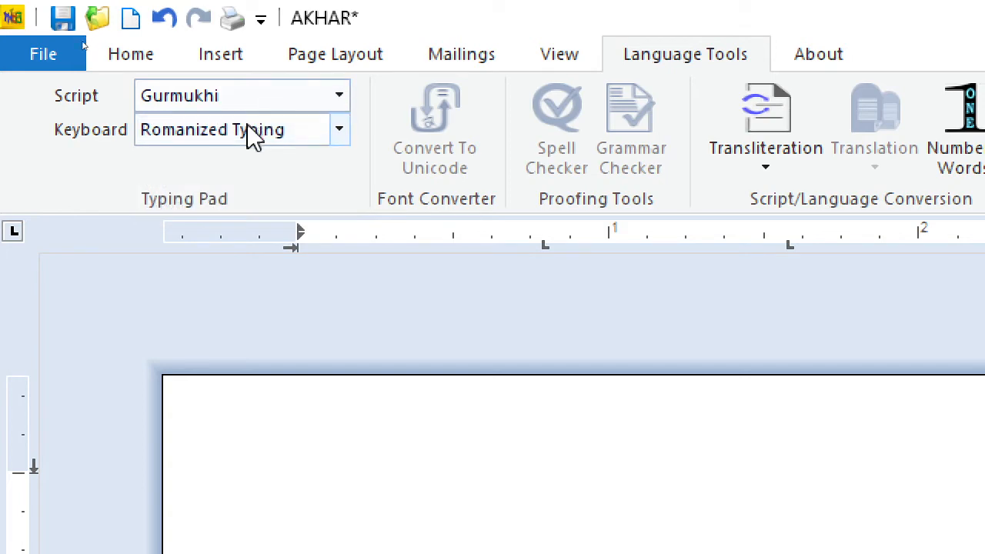
pyautogui.click(280, 100)
pyautogui.click(231, 131)
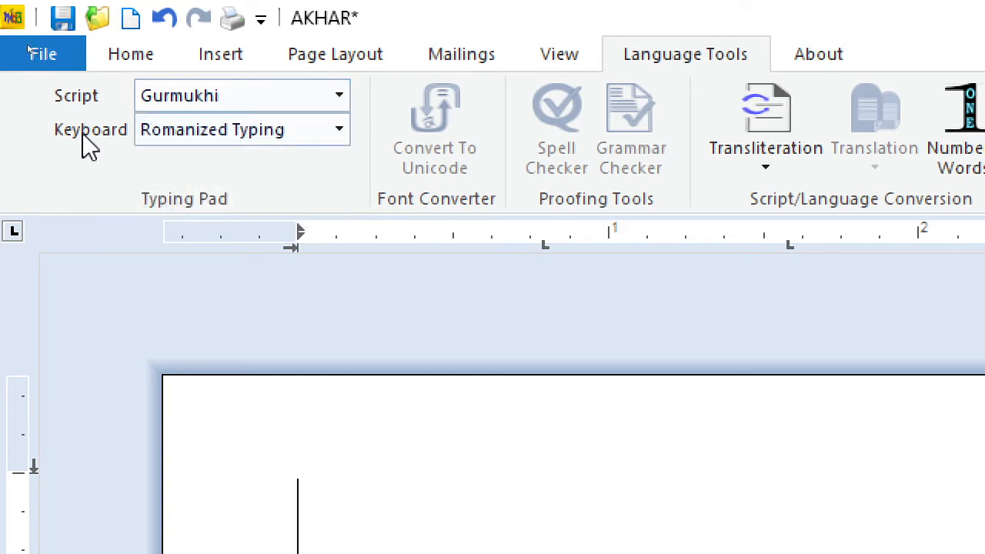
pyautogui.click(339, 130)
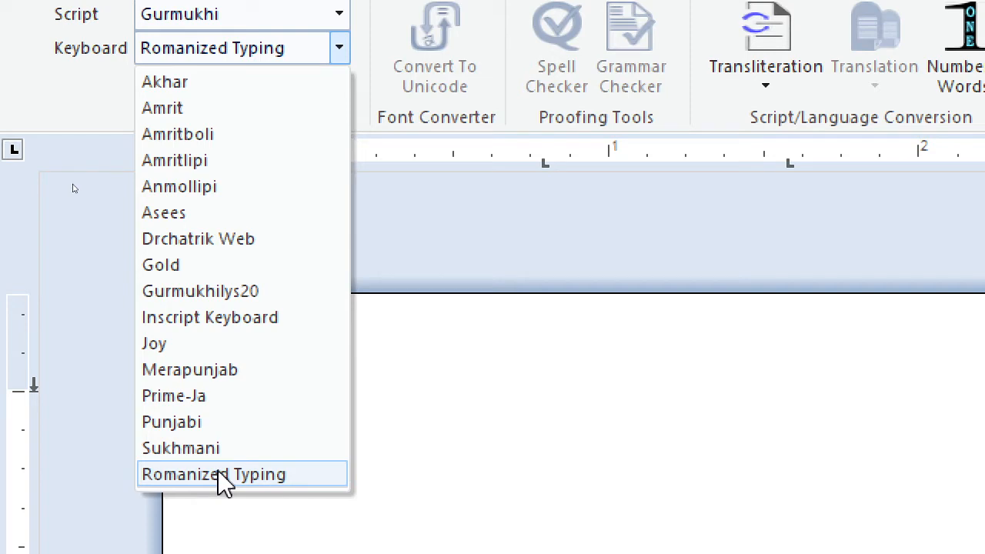
pyautogui.click(207, 190)
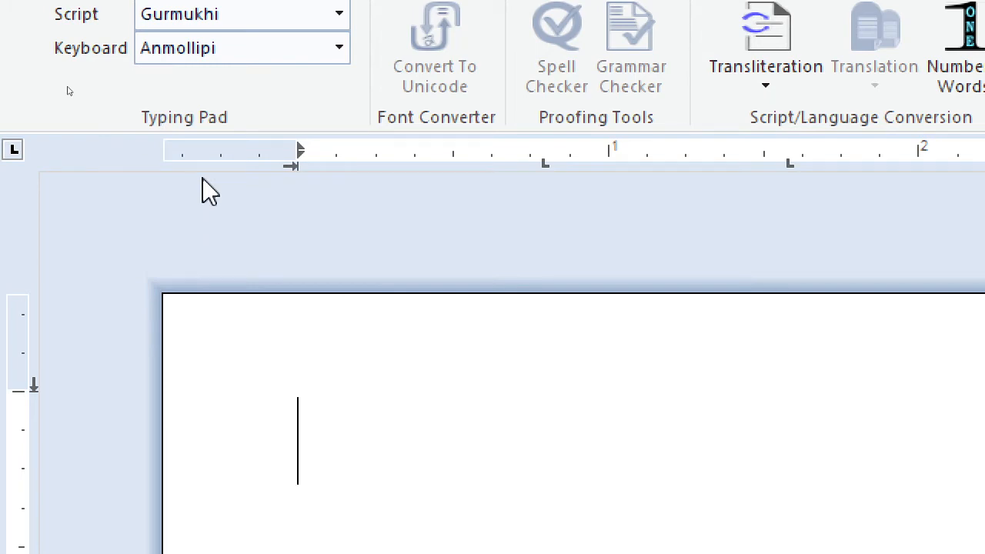
pyautogui.write('ਕਲਮ')
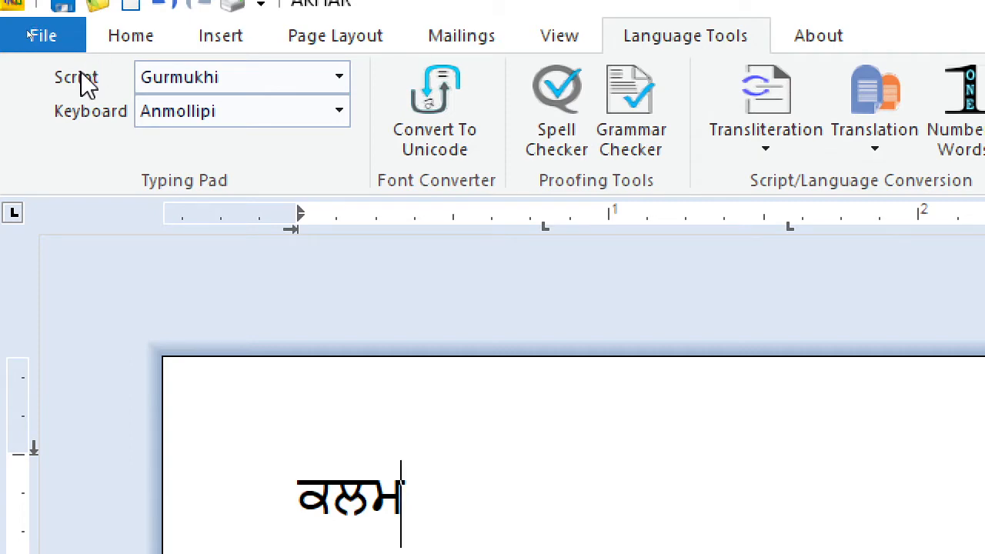
# Step: Switch the typing script to Hindi and look through its available keyboard layouts, leaving Anmolhindi selected
pyautogui.click(179, 83)
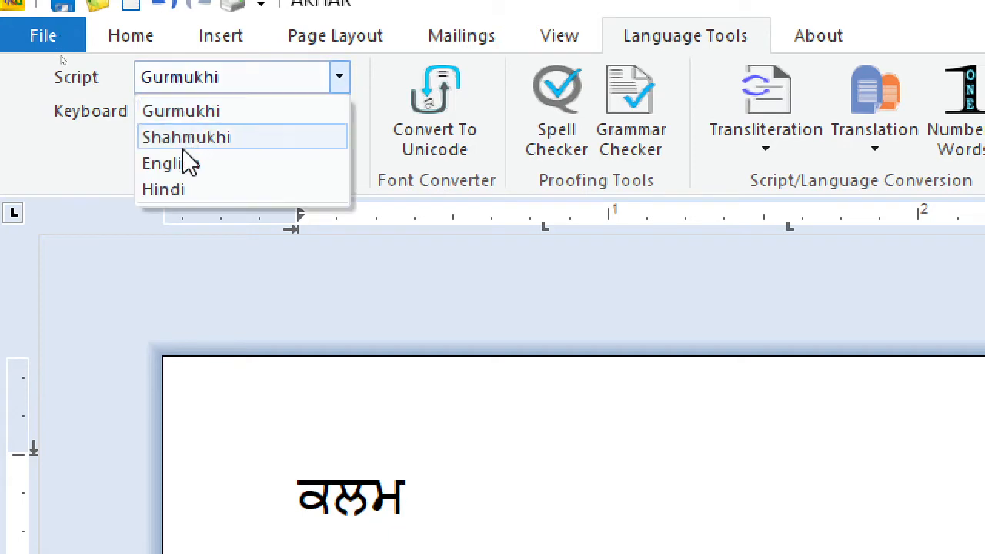
pyautogui.click(176, 191)
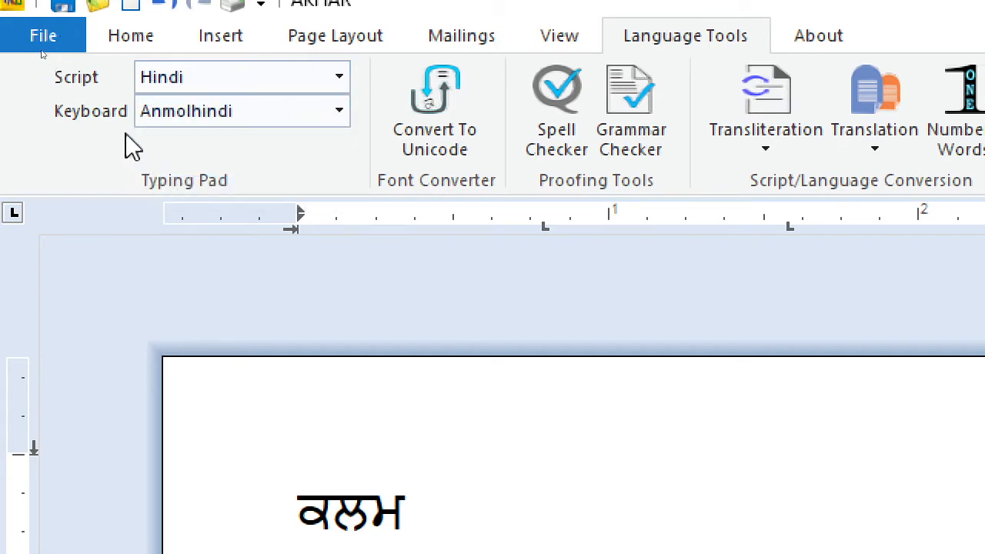
pyautogui.click(232, 109)
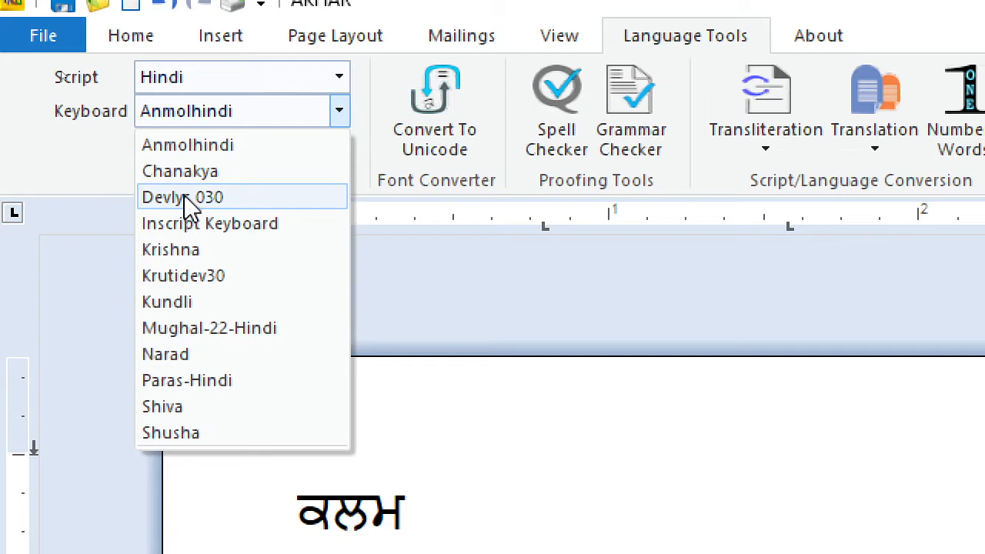
pyautogui.click(323, 429)
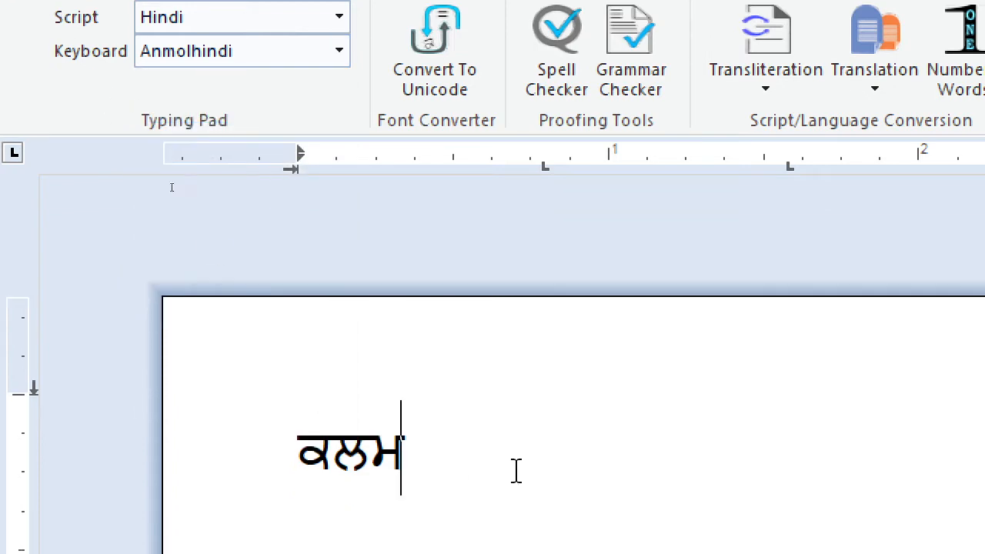
# Step: Delete the word ਕਲਮ and switch the typing language to English
pyautogui.press('BackSpace')
pyautogui.press('BackSpace')
pyautogui.press('BackSpace')
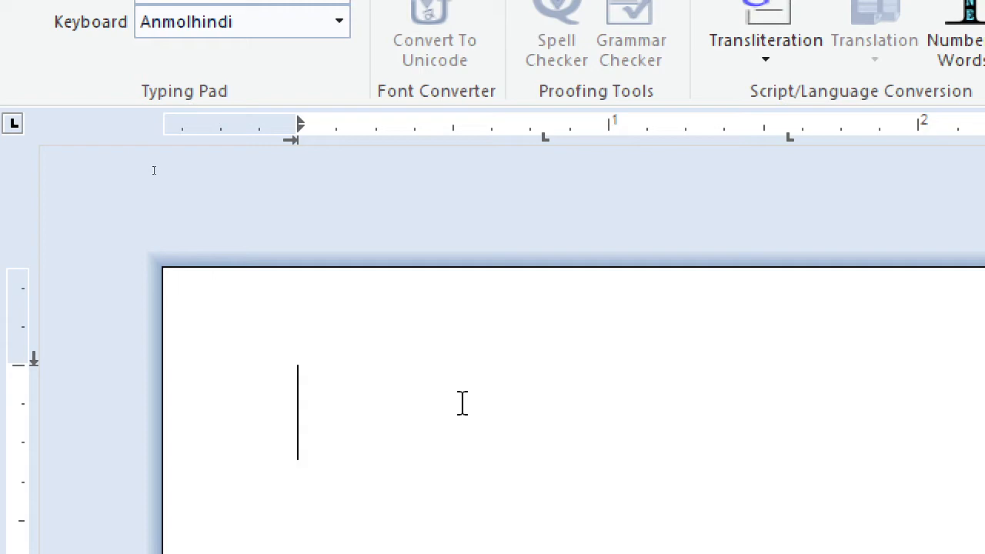
pyautogui.press('F12')
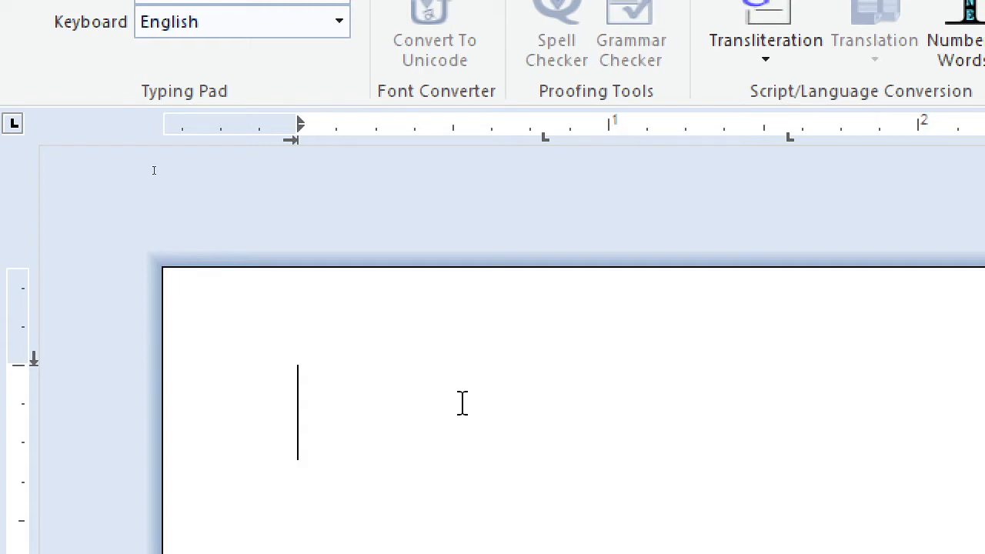
# Step: Write "ctrl+alt+E = englsih" on the first line of the document
pyautogui.write('ct')
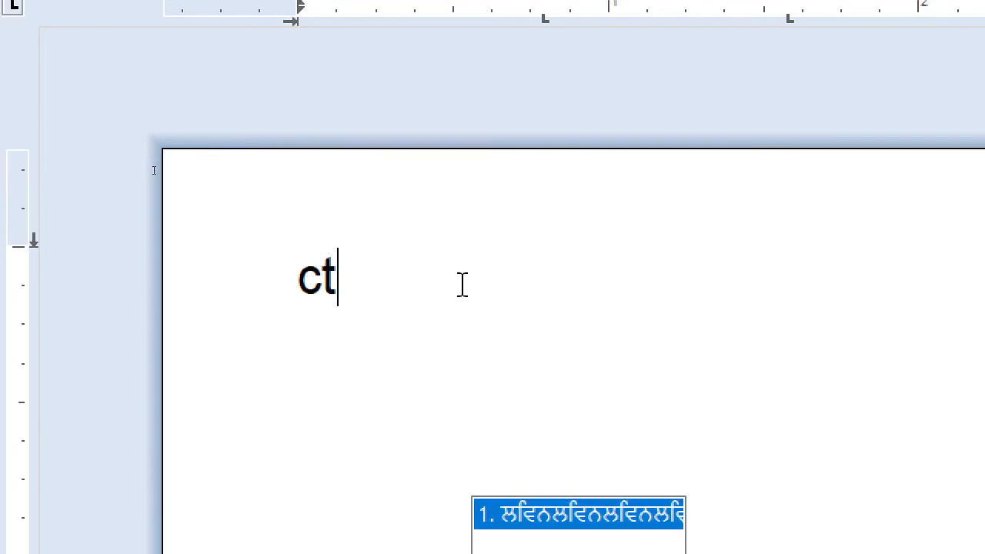
pyautogui.write('rl+')
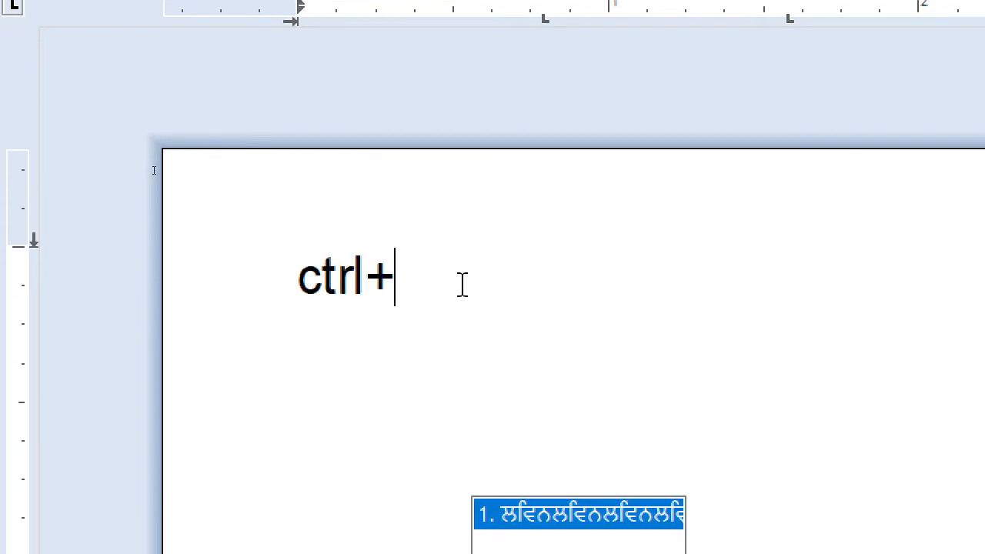
pyautogui.write('alt+')
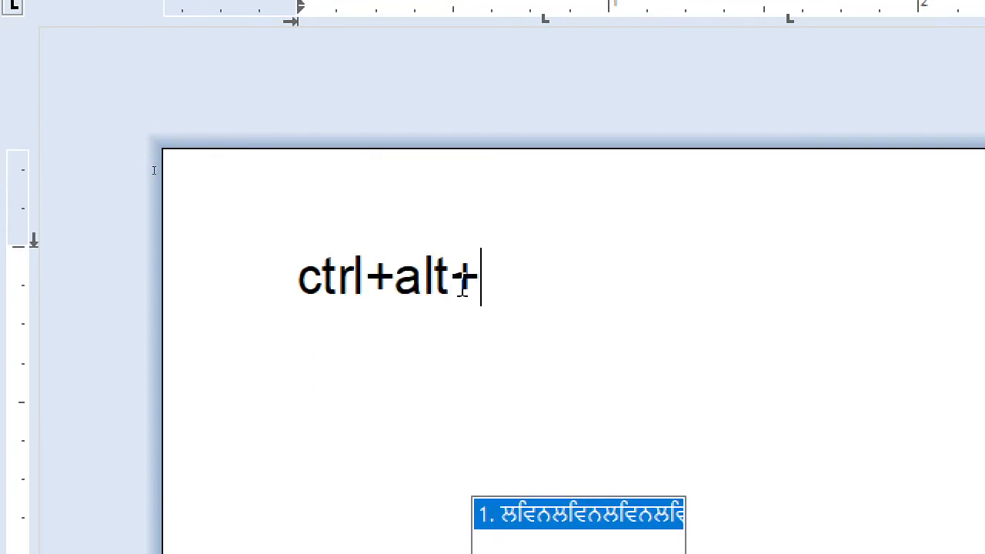
pyautogui.write('E =')
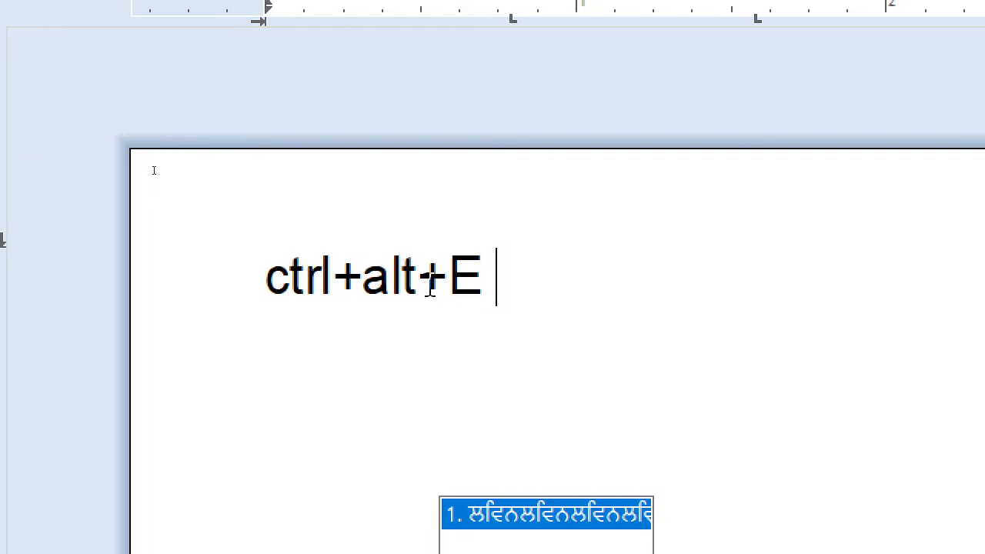
pyautogui.write(' englsi')
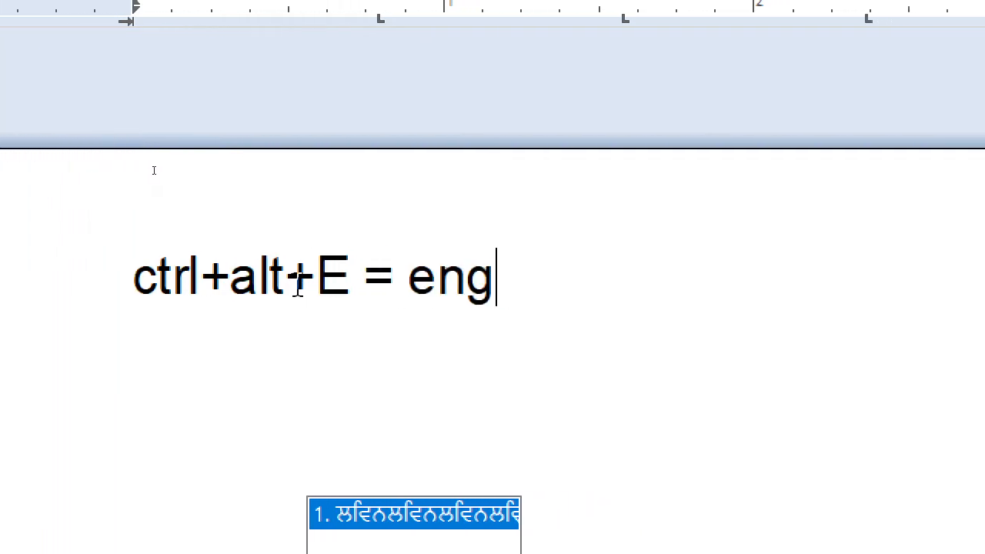
pyautogui.write('h')
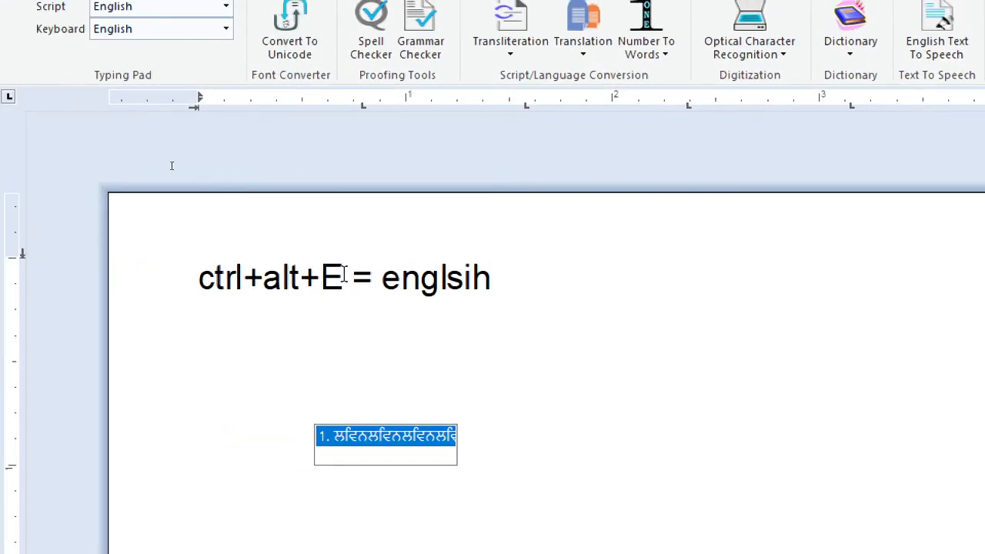
# Step: Copy "ctrl+alt+E =" from the first line onto a second line and change its letter to H
pyautogui.moveTo(367, 276); pyautogui.dragTo(194, 279)
pyautogui.hotkey('ctrl', 'c')
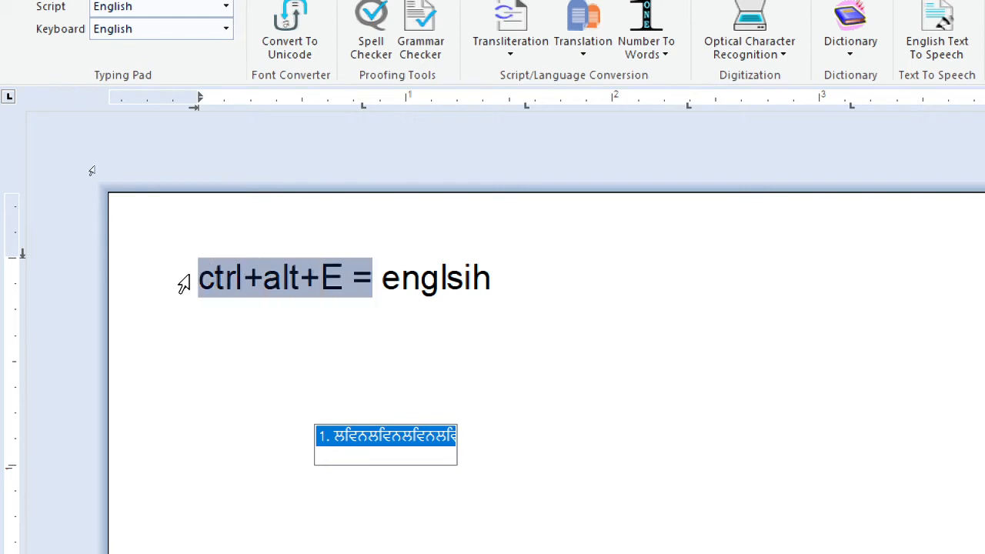
pyautogui.click(551, 301)
pyautogui.press('Return')
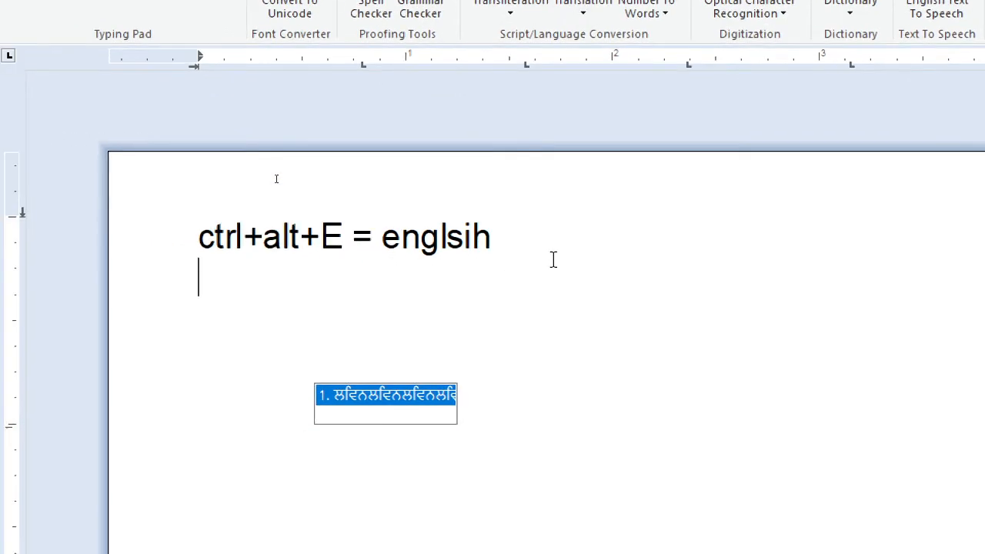
pyautogui.hotkey('ctrl', 'v')
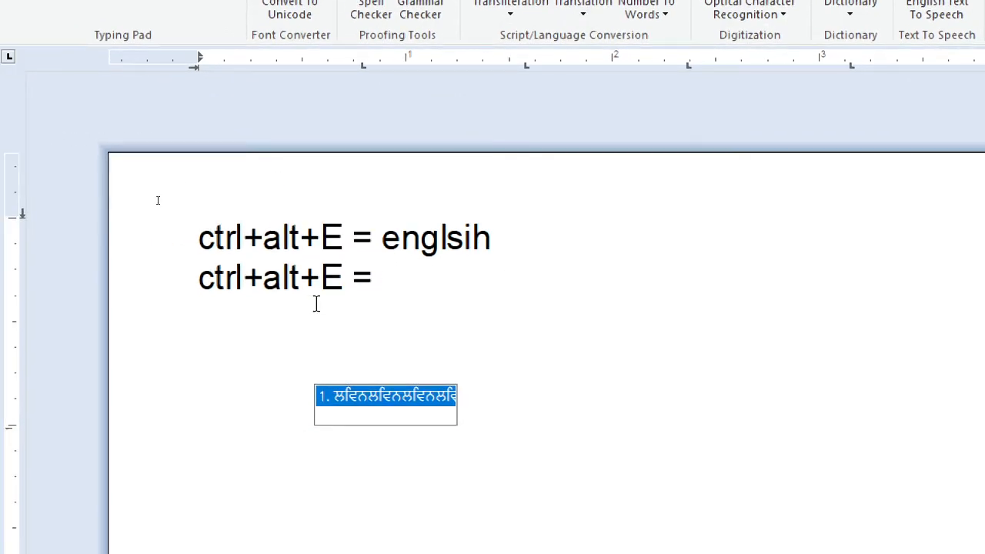
pyautogui.moveTo(346, 278); pyautogui.dragTo(329, 282)
pyautogui.write('H')
# Step: Add a third line with the same shortcut text and change its letter to S, giving "ctrl+alt+S ="
pyautogui.click(422, 285)
pyautogui.press('Return')
pyautogui.write('ctrl+alt+E =')
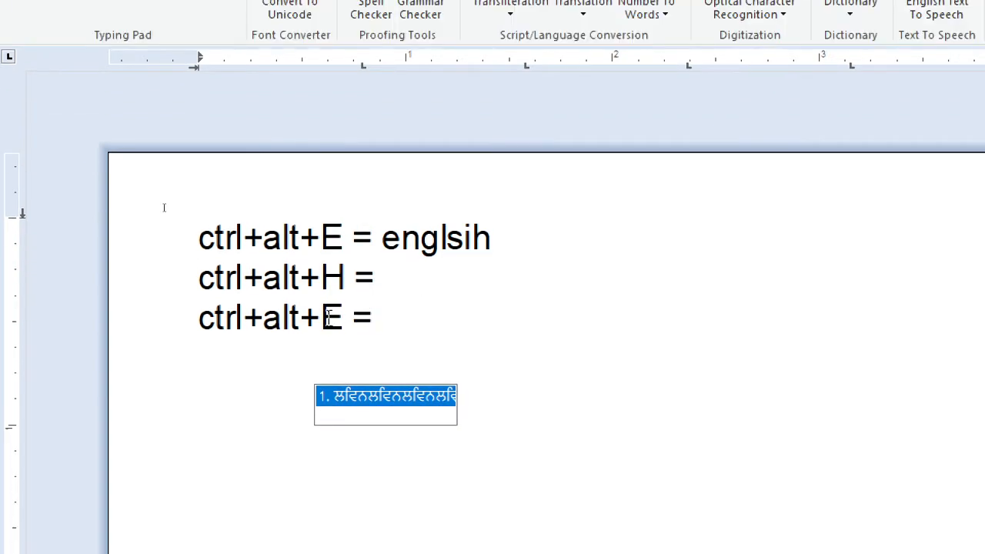
pyautogui.moveTo(341, 317); pyautogui.dragTo(329, 323)
pyautogui.write('S')
# Step: Insert the copied shortcut text on a line ahead of the English one, change its letter to G and label it Gurmukhi
pyautogui.click(211, 238)
pyautogui.hotkey('ctrl', 'v')
pyautogui.press('Return')
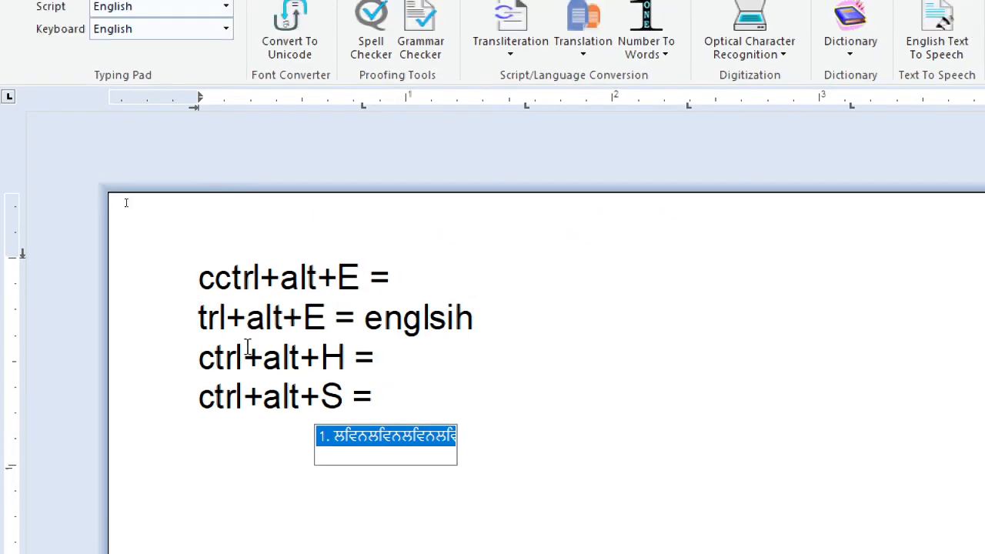
pyautogui.moveTo(358, 296); pyautogui.dragTo(343, 290)
pyautogui.write('G')
pyautogui.click(462, 280)
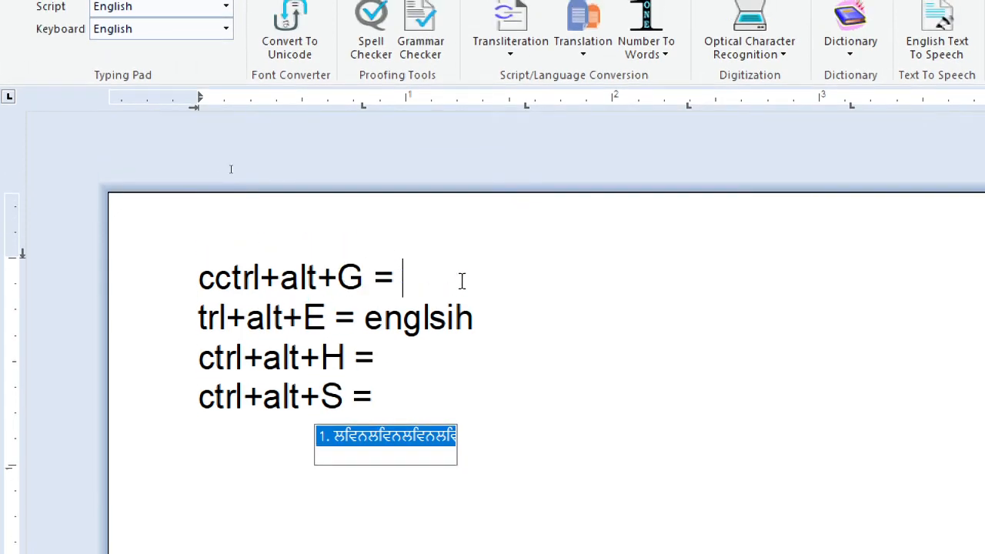
pyautogui.write('Gurmukh')
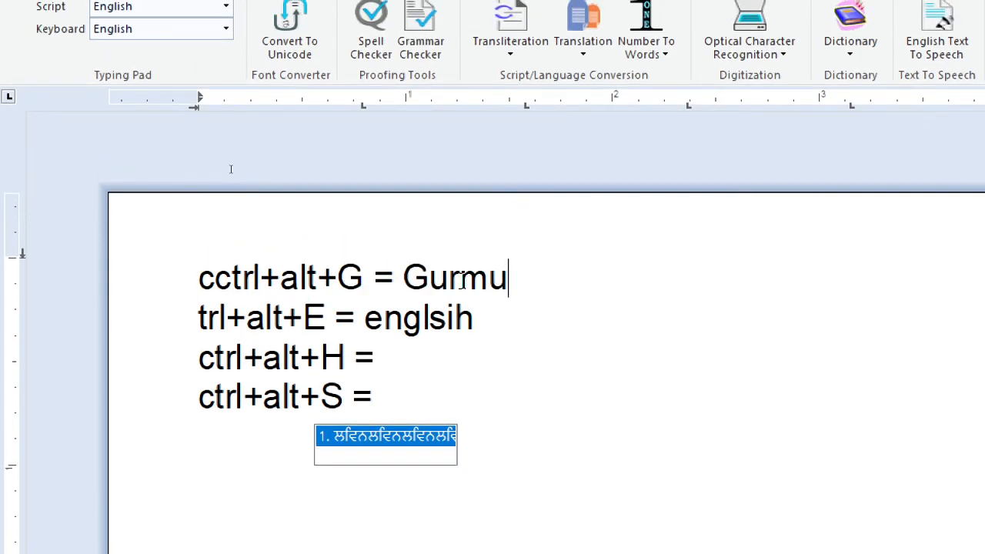
pyautogui.write('i')
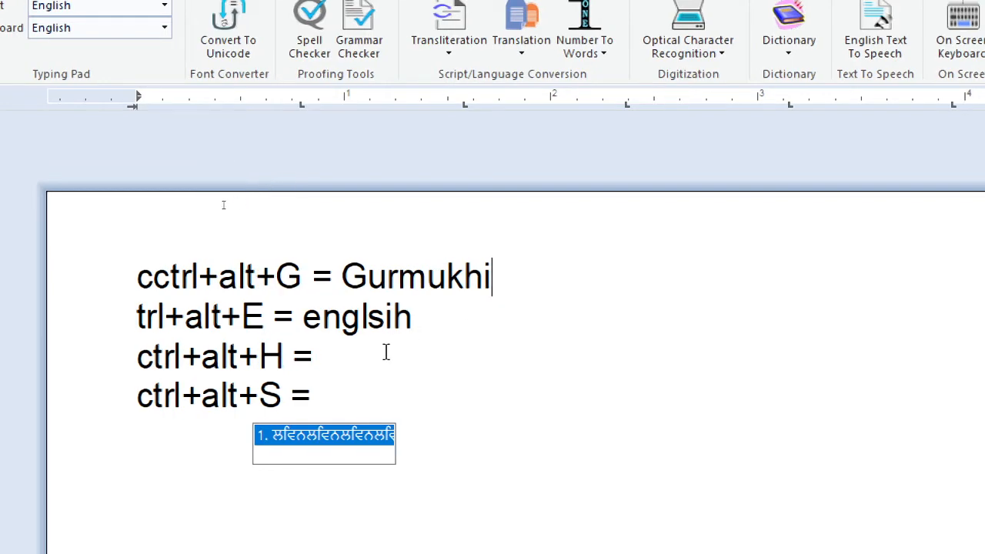
# Step: Label the ctrl+alt+H line Hindi and the ctrl+alt+S line Shahmukhi
pyautogui.click(385, 351)
pyautogui.write('Hindi')
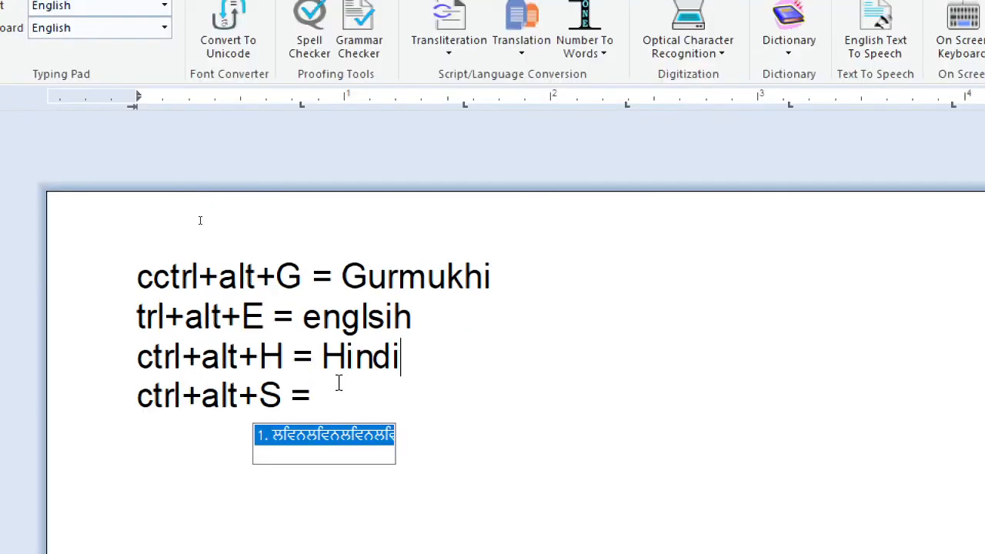
pyautogui.click(407, 319)
pyautogui.write('Shahmukhi')
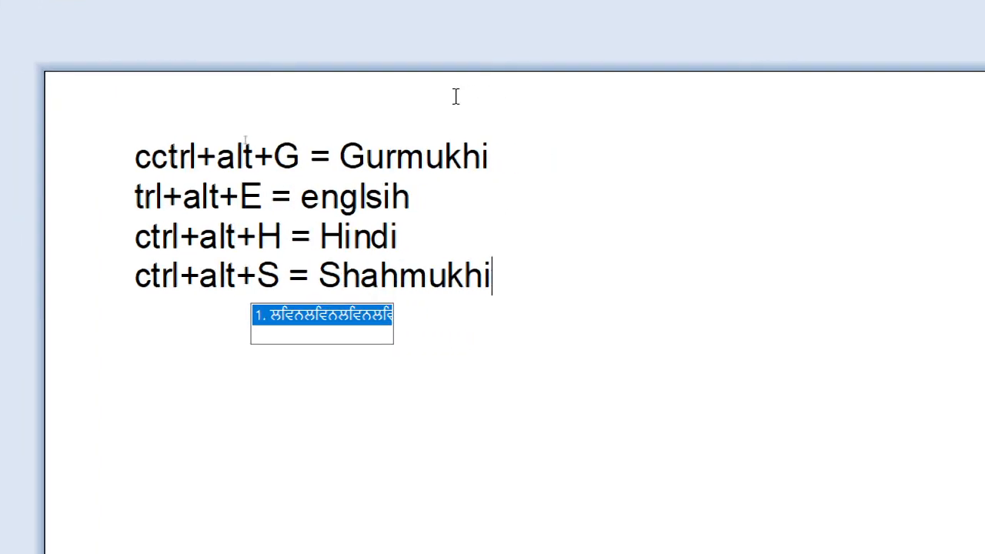
# Step: Remove the extra c from the Gurmukhi line and restore the missing c at the start of the English line
pyautogui.click(243, 323)
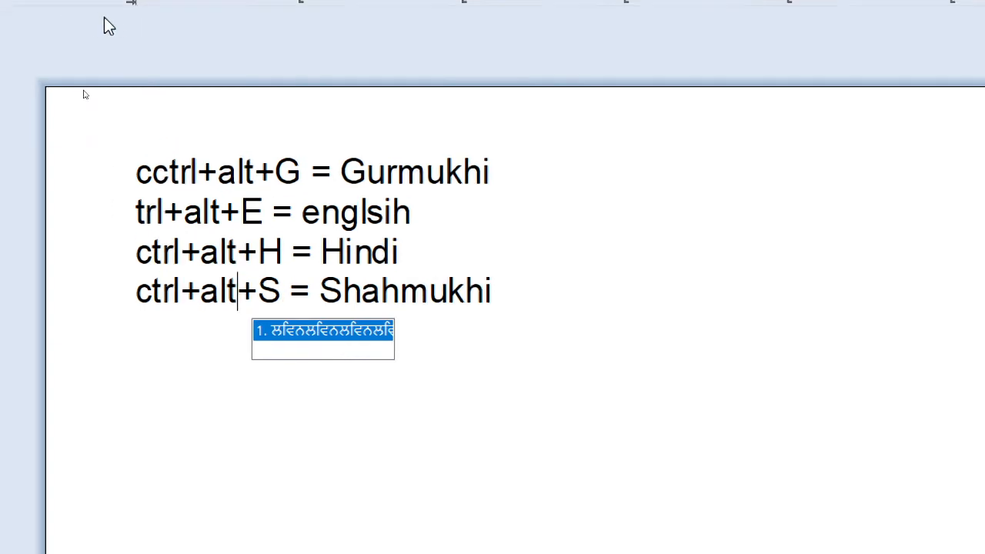
pyautogui.click(167, 179)
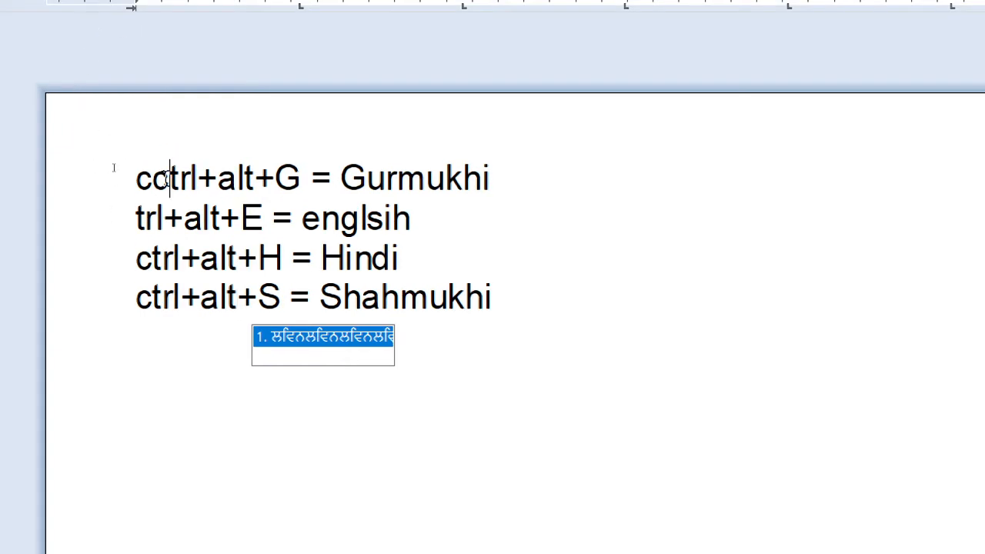
pyautogui.press('BackSpace')
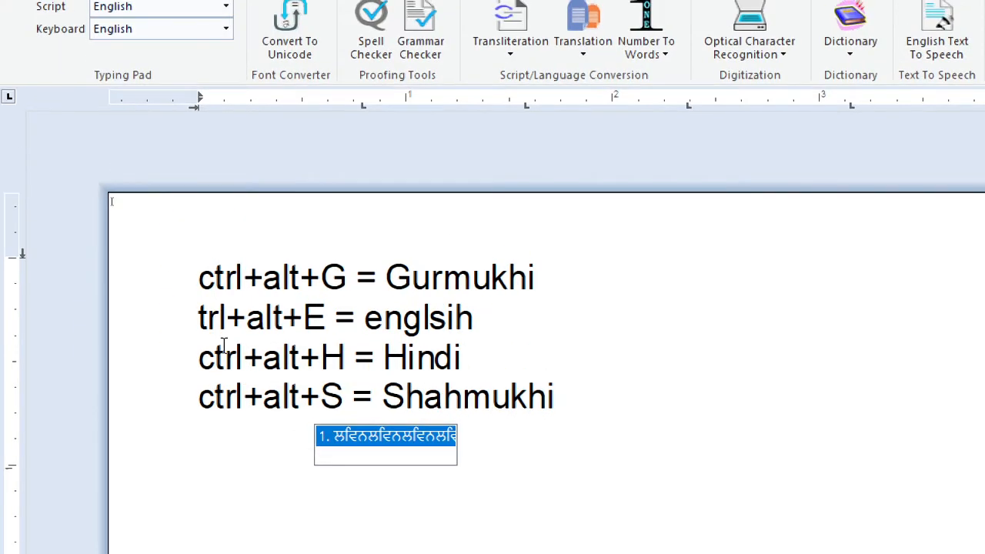
pyautogui.click(200, 319)
pyautogui.write('c')
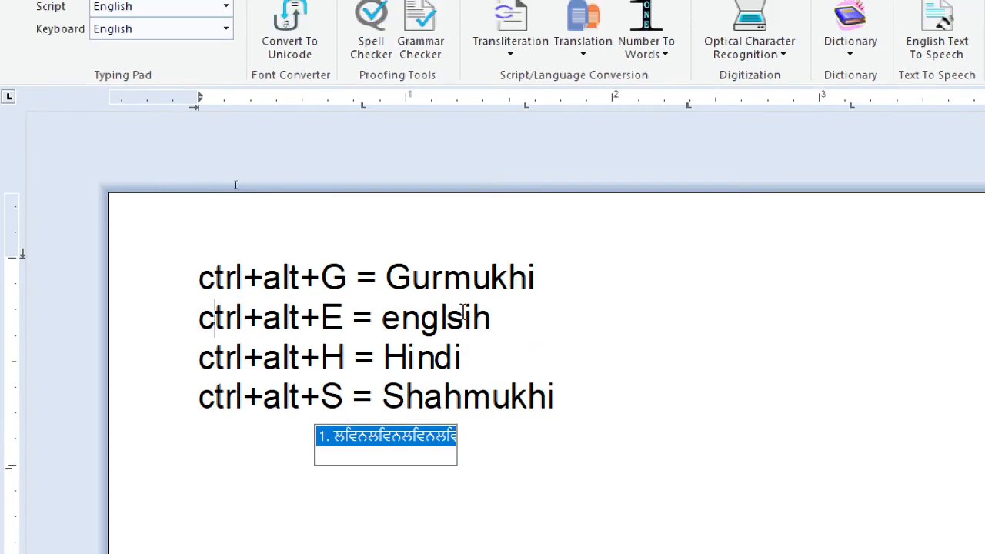
# Step: Place the text cursor after "Gurmukhi" on the first line and switch the typing script to Gurmukhi with its shortcut
pyautogui.click(566, 238)
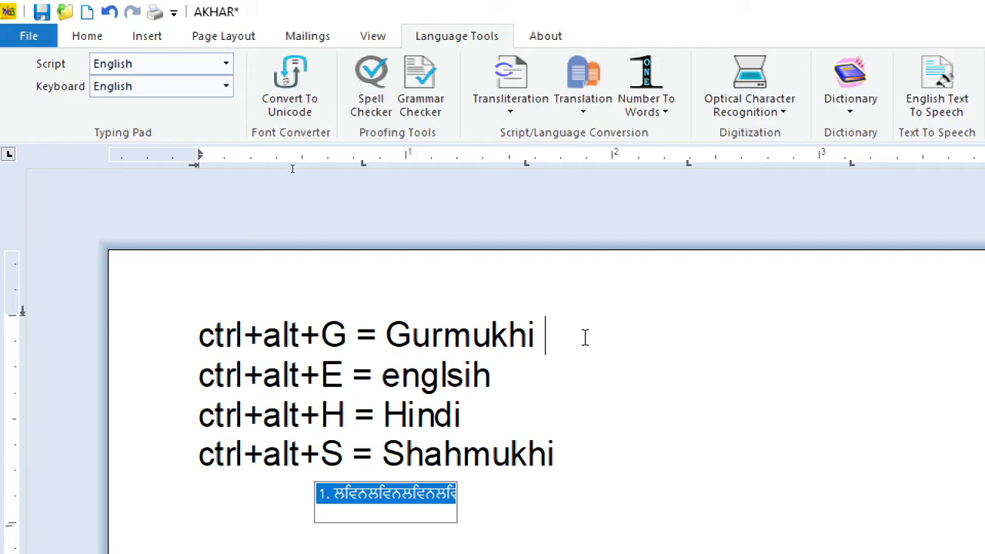
pyautogui.hotkey('ctrl', 'alt', 'g')
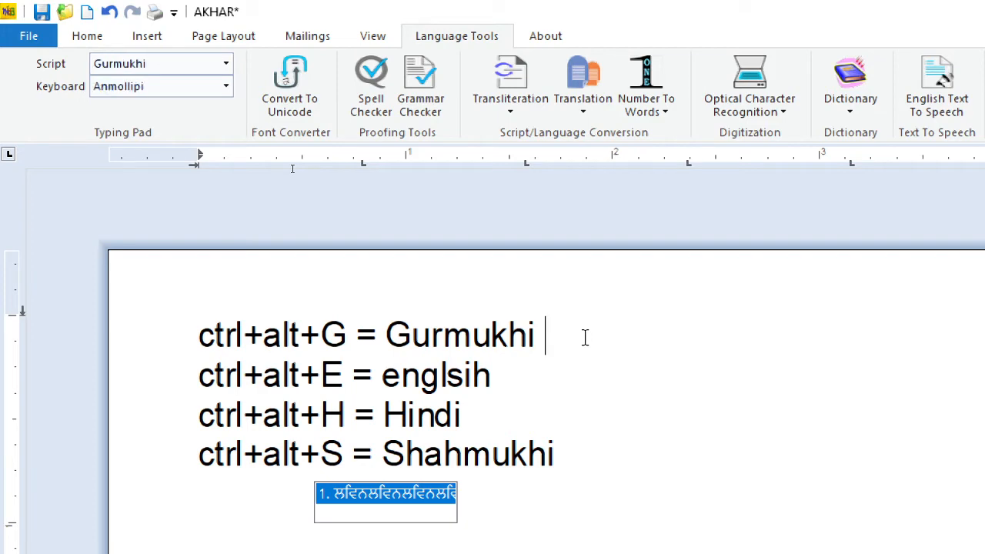
# Step: Add the Gurmukhi words ਗੁਰਮੁਖੀ ਕਲਮ after "Gurmukhi" on the first line, removing the repeated word
pyautogui.write('ਗੁਰਮੁਖੀ')
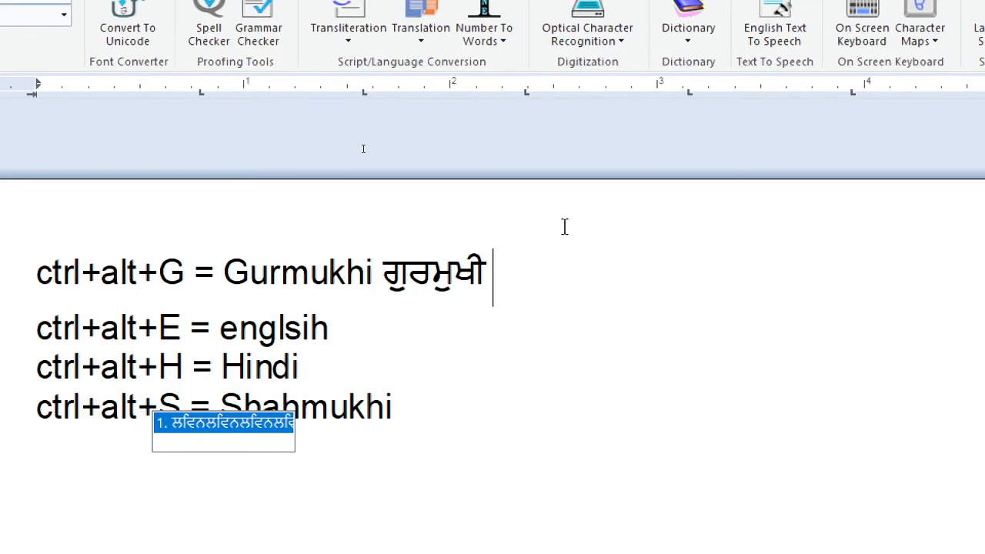
pyautogui.write('ਕਲਮ')
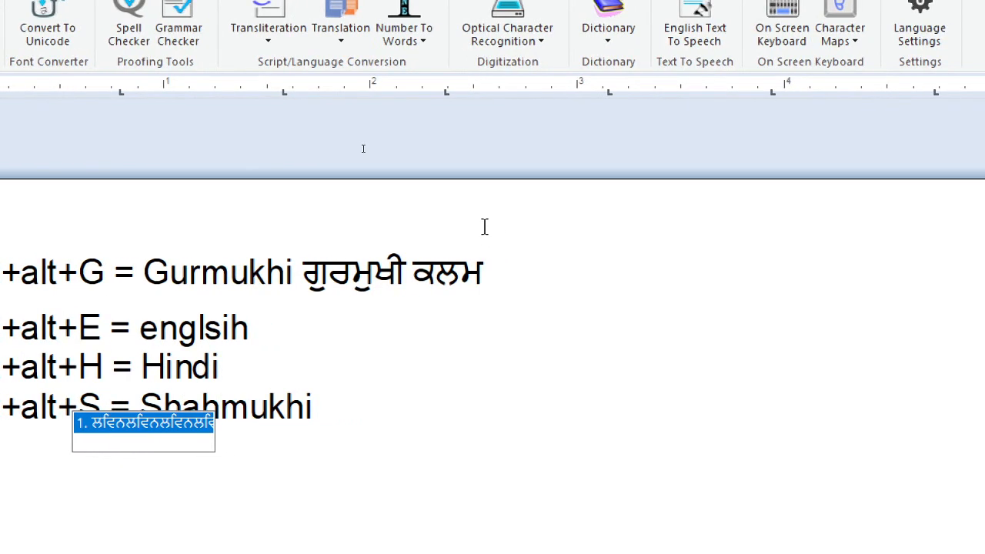
pyautogui.write(' ਕਲਮ')
pyautogui.press('BackSpace')
pyautogui.press('BackSpace')
pyautogui.press('BackSpace')
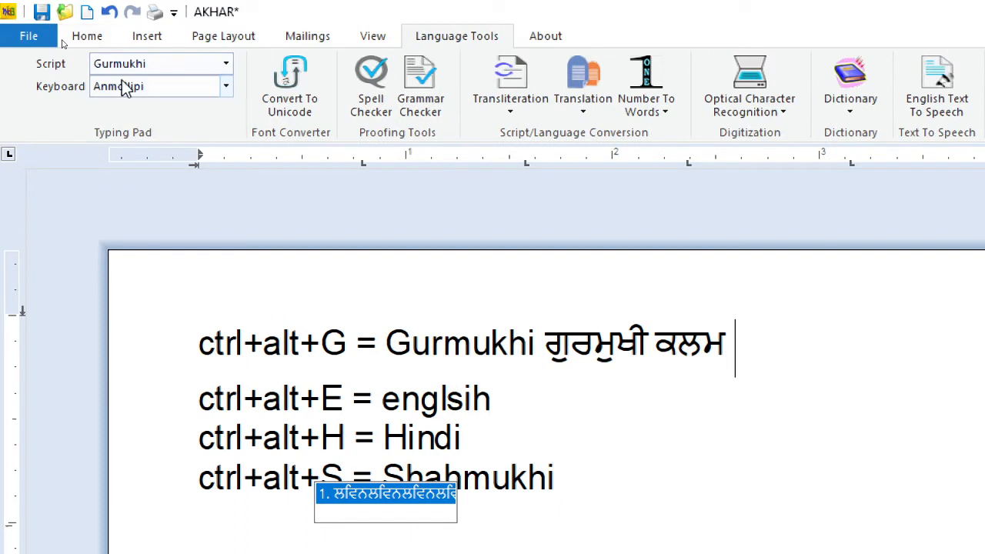
# Step: Set the typing script to Hindi with the Anmolhindi keyboard layout
pyautogui.click(225, 65)
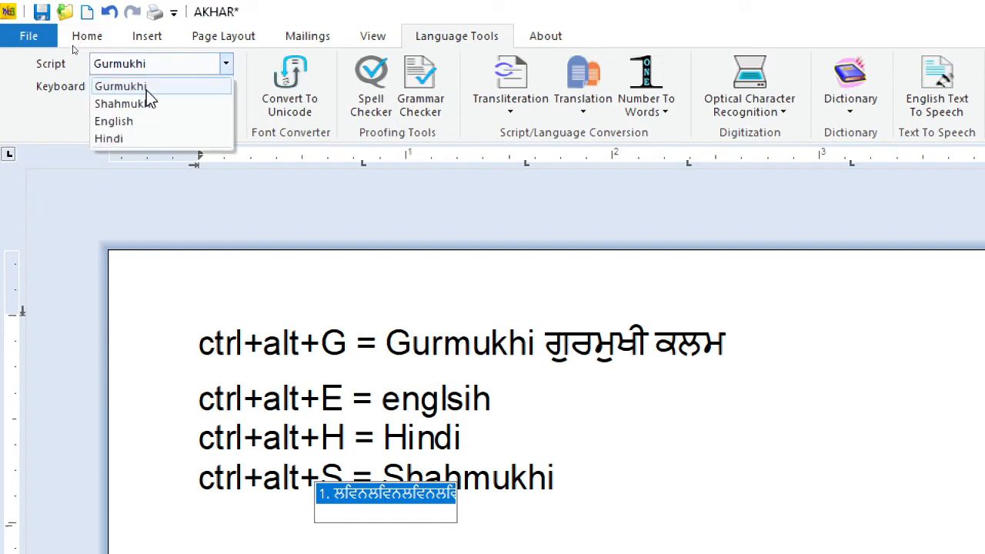
pyautogui.click(121, 140)
pyautogui.click(158, 86)
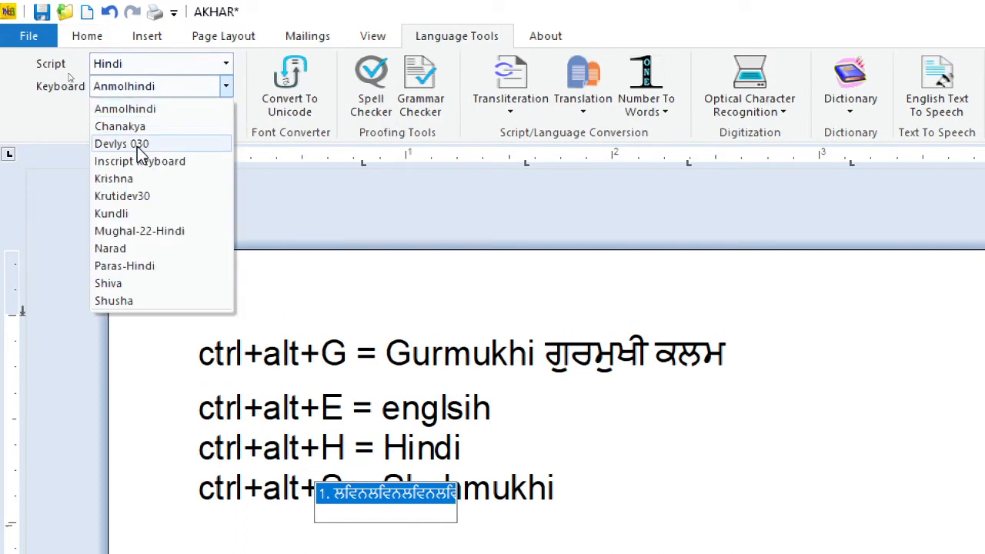
pyautogui.click(140, 110)
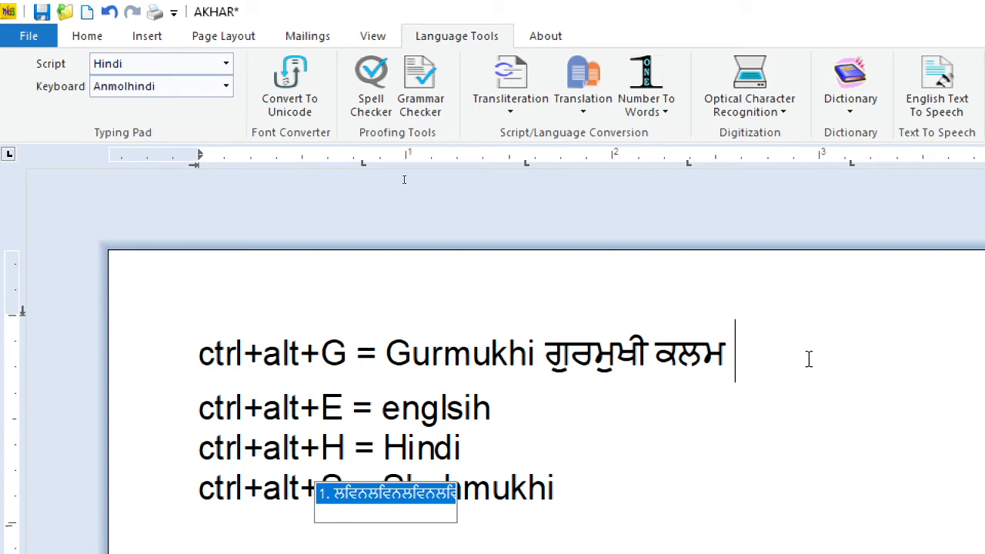
# Step: Write the Hindi word कलम at the end of the first line, after the Gurmukhi words
pyautogui.write('ਦ')
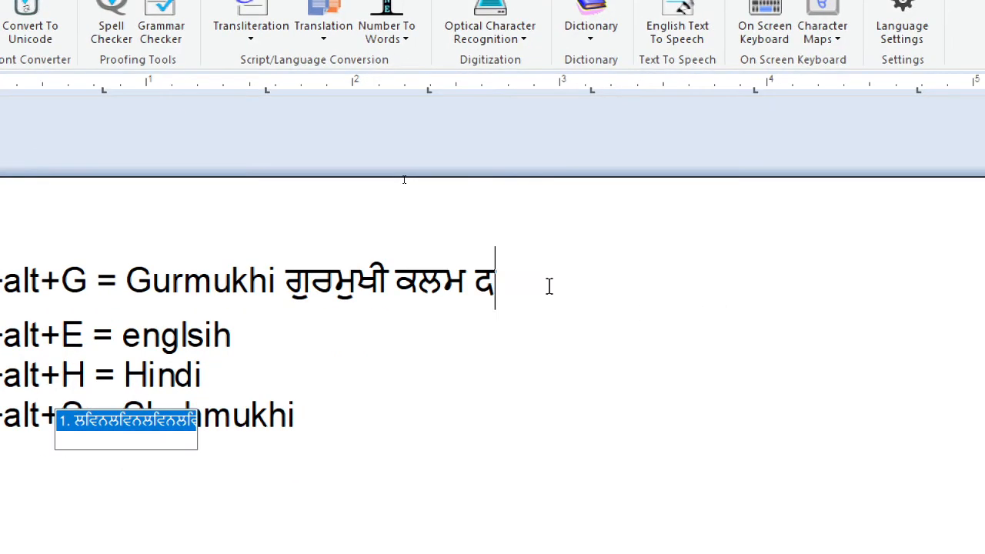
pyautogui.press('BackSpace')
pyautogui.write('ਕਲਮ')
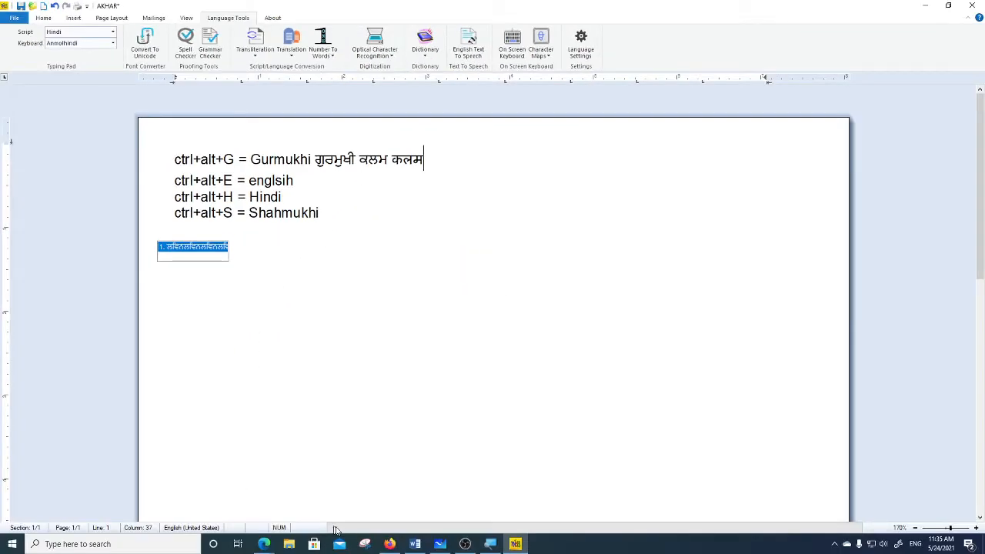
pyautogui.scroll(3, 249, 391)
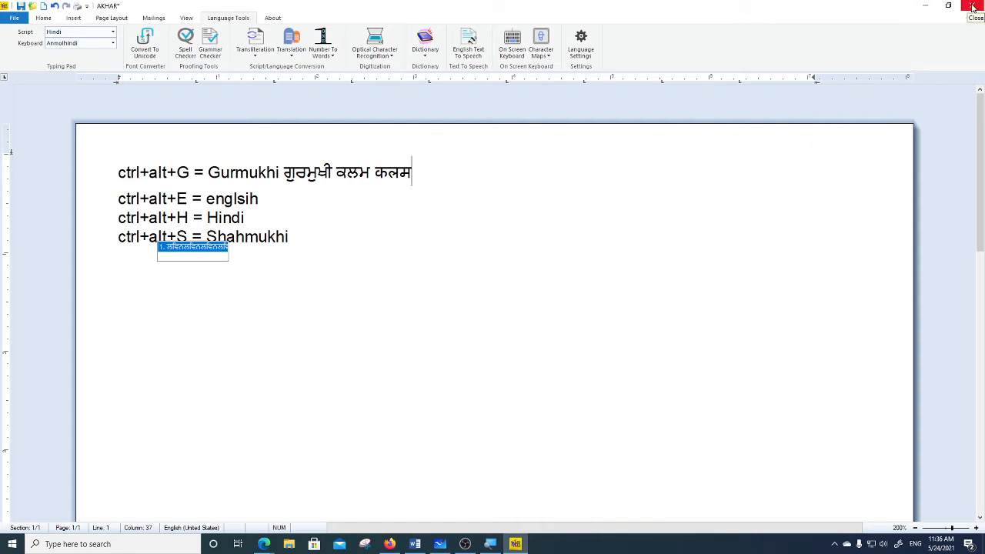
# Step: Exit Akhar and discard the changes to the untitled document
pyautogui.click(14, 19)
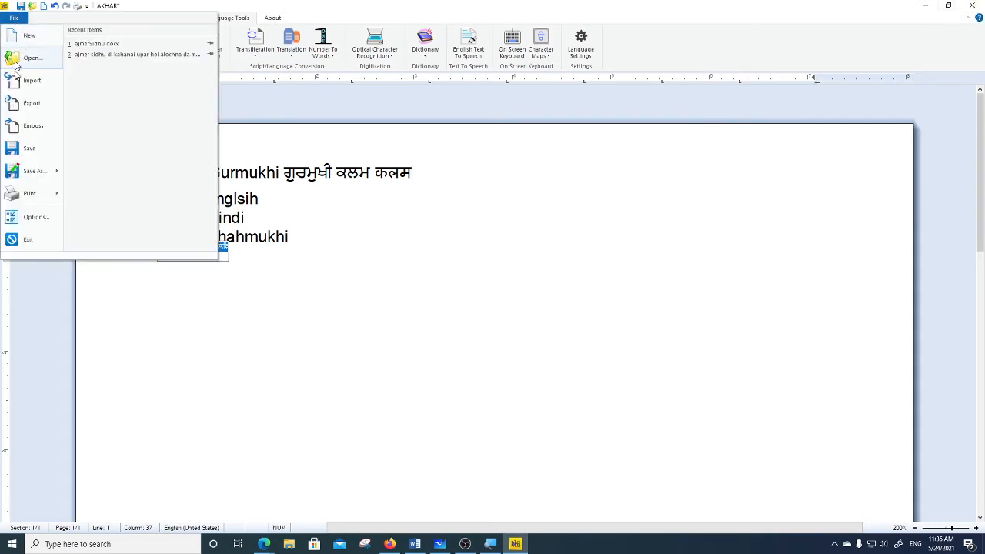
pyautogui.click(29, 240)
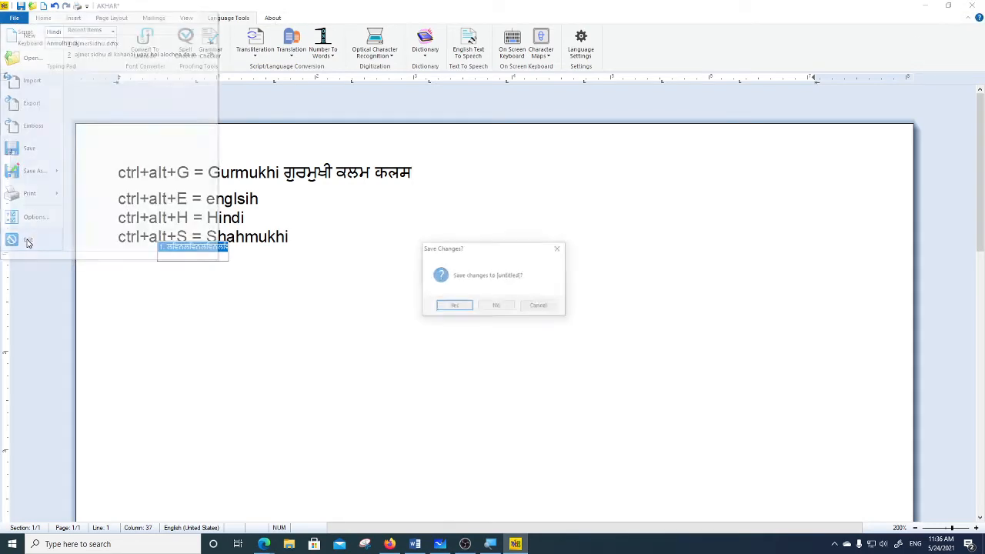
pyautogui.click(494, 309)
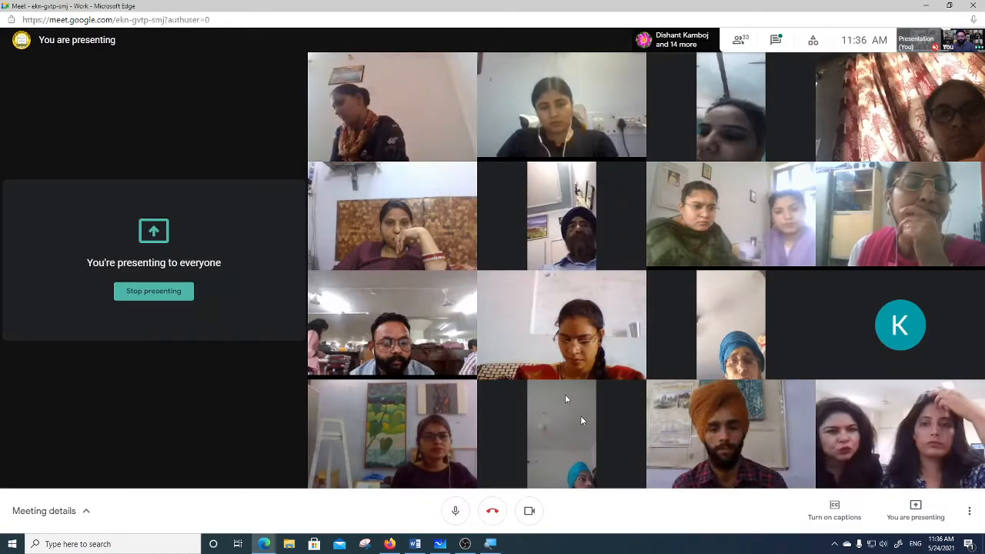
# Step: Reopen Akhar from the desktop with a blank document and enter the character । on the first line
pyautogui.click(983, 544)
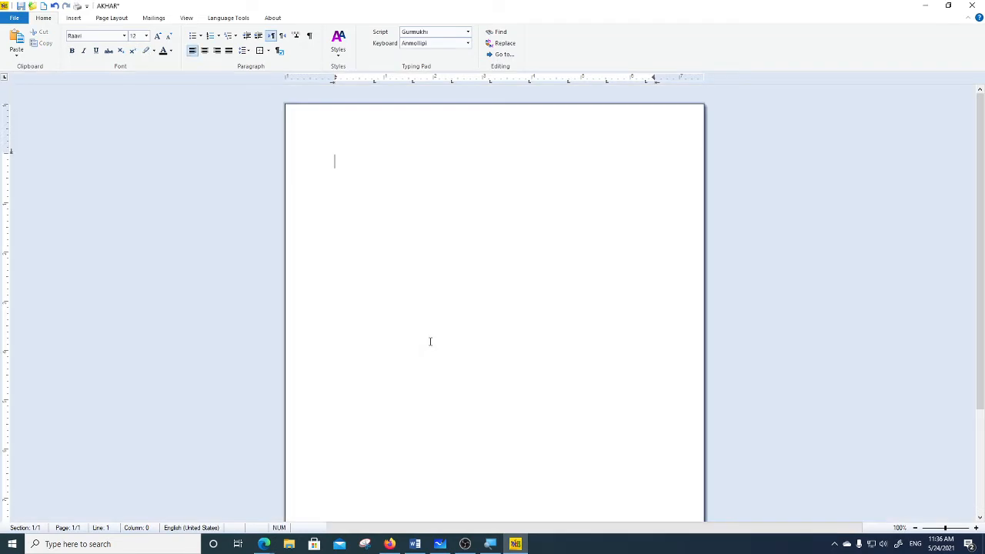
pyautogui.scroll(12, 400, 287)
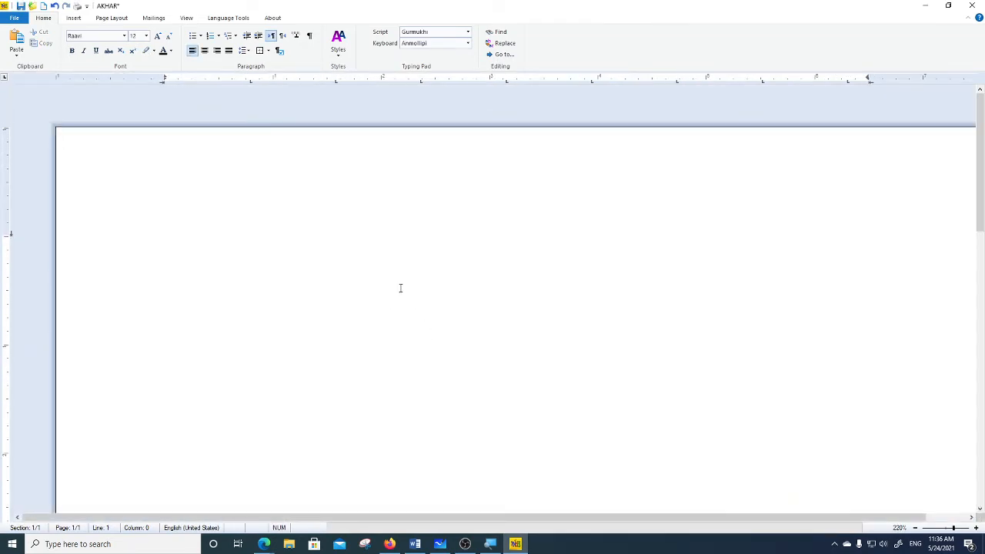
pyautogui.write('।')
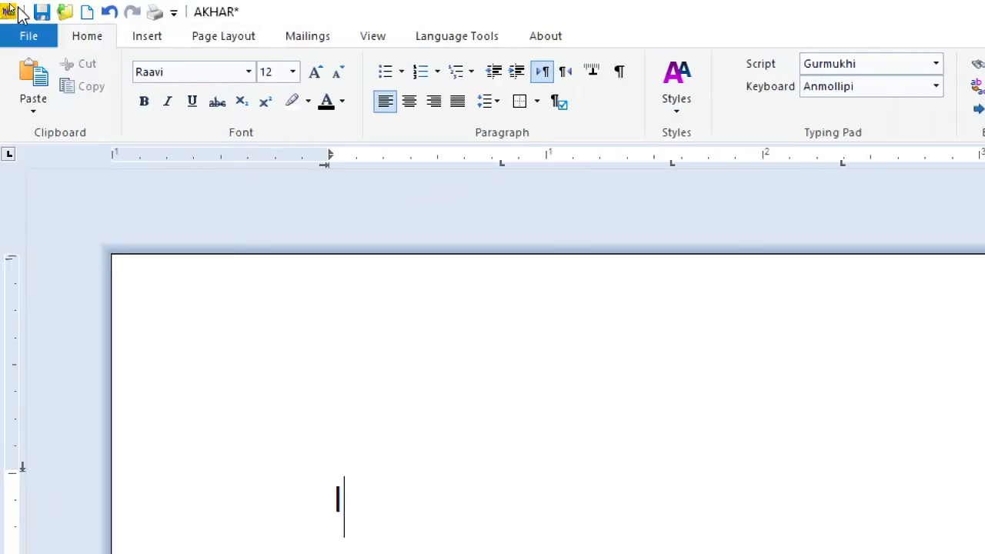
# Step: Bring up the language tools and reduce the page's top margin to about 0.3 inch and left margin to about 0.25 inch
pyautogui.click(480, 37)
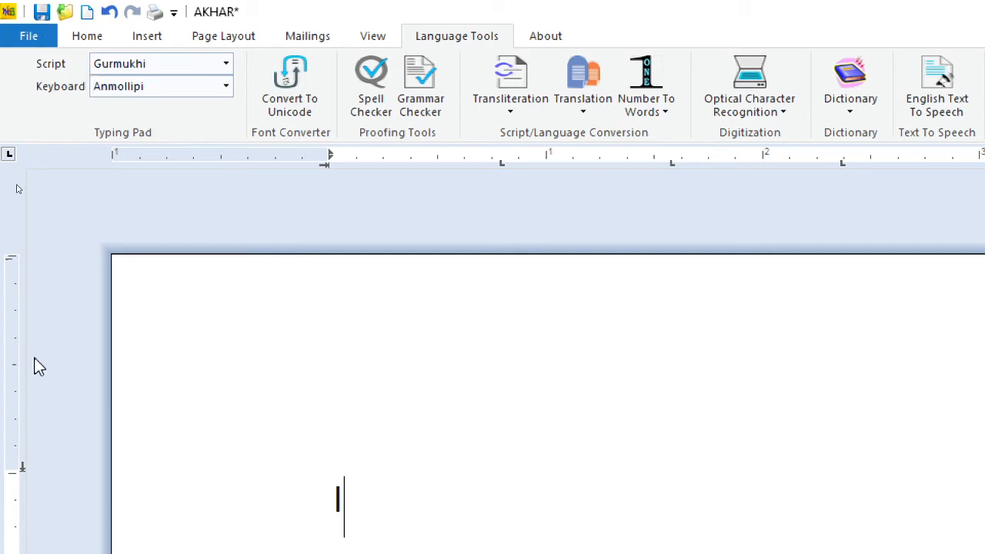
pyautogui.moveTo(22, 469); pyautogui.dragTo(29, 319)
pyautogui.moveTo(326, 163); pyautogui.dragTo(163, 164)
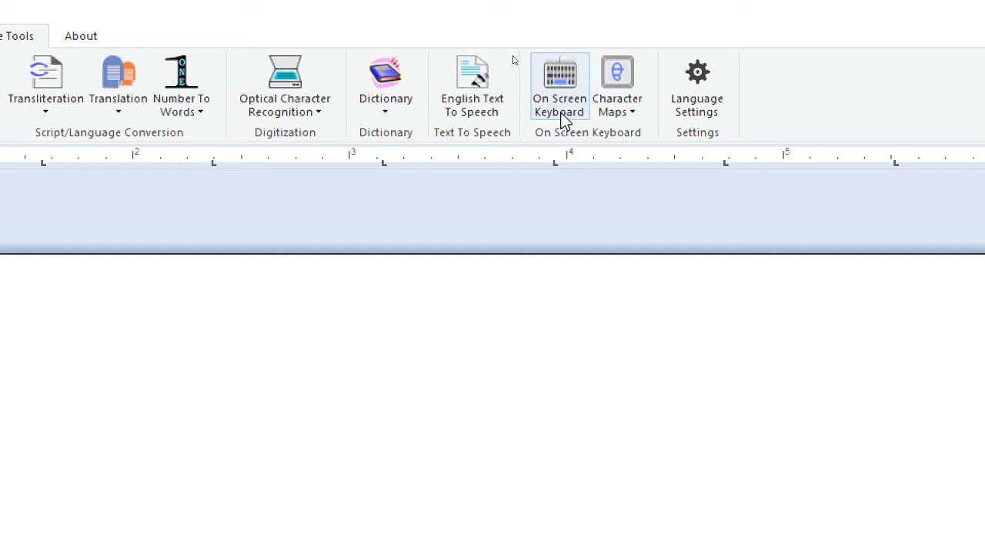
# Step: Insert the letter ਜ਼ after the first character with the on-screen keyboard, and close that keyboard
pyautogui.click(566, 113)
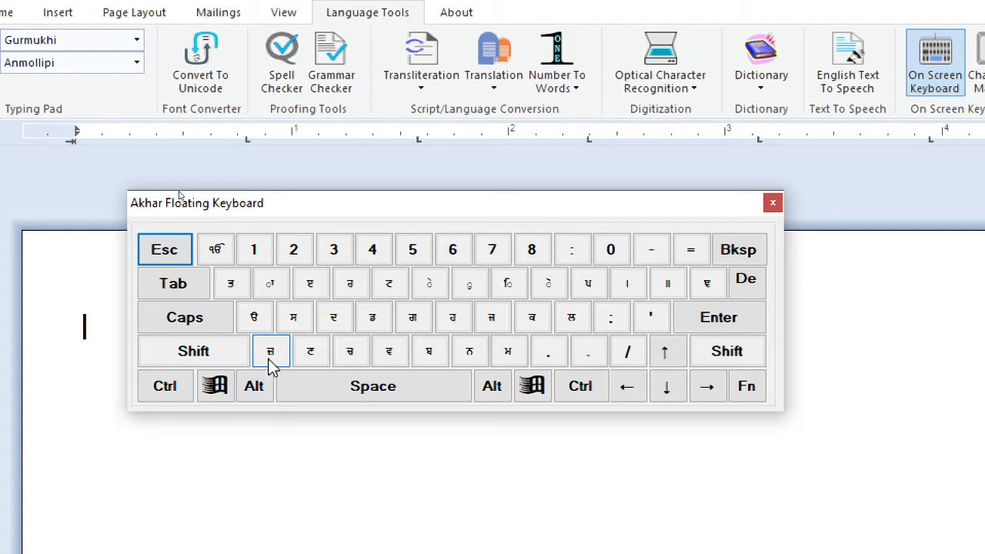
pyautogui.click(271, 367)
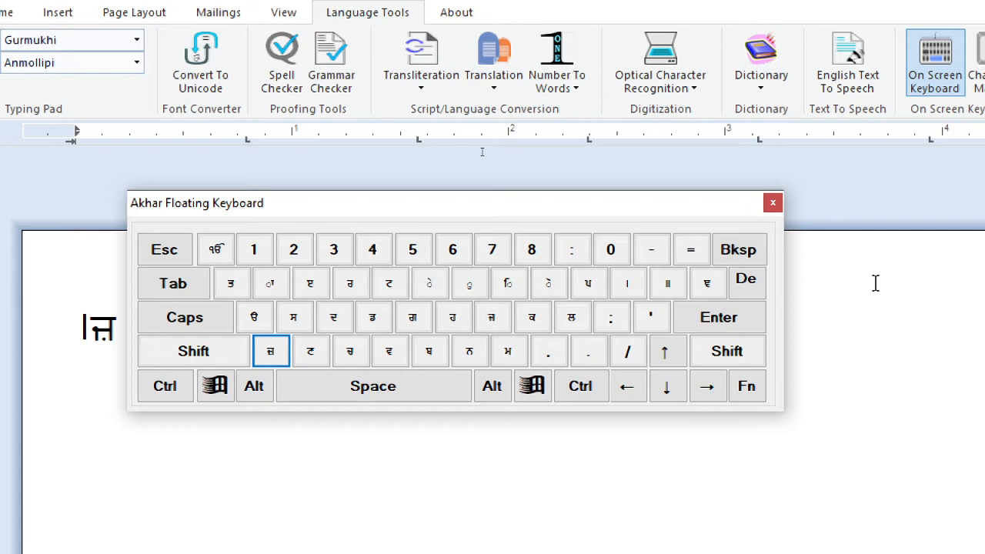
pyautogui.click(772, 202)
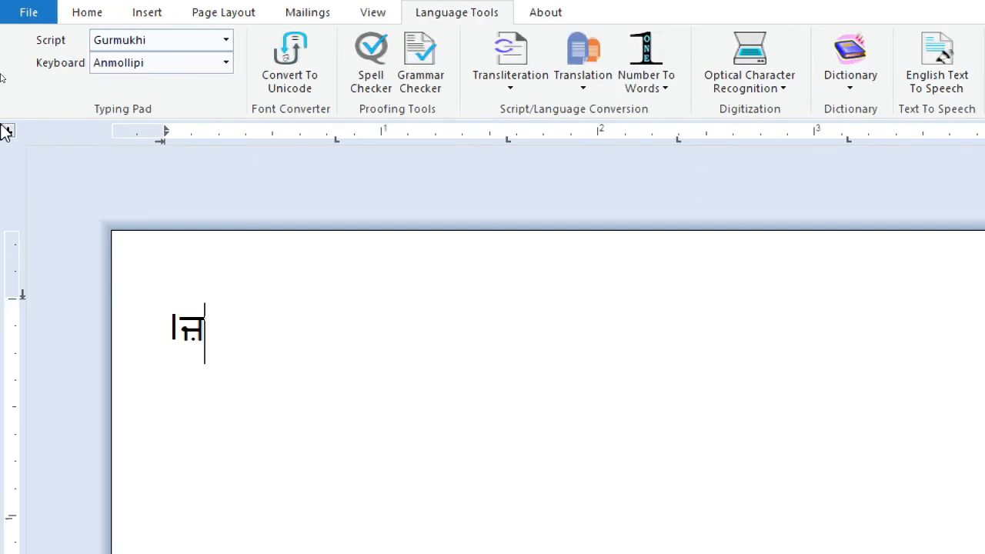
# Step: Change the Gurmukhi keyboard layout to Asees, view its on-screen keyboard and close it
pyautogui.click(226, 63)
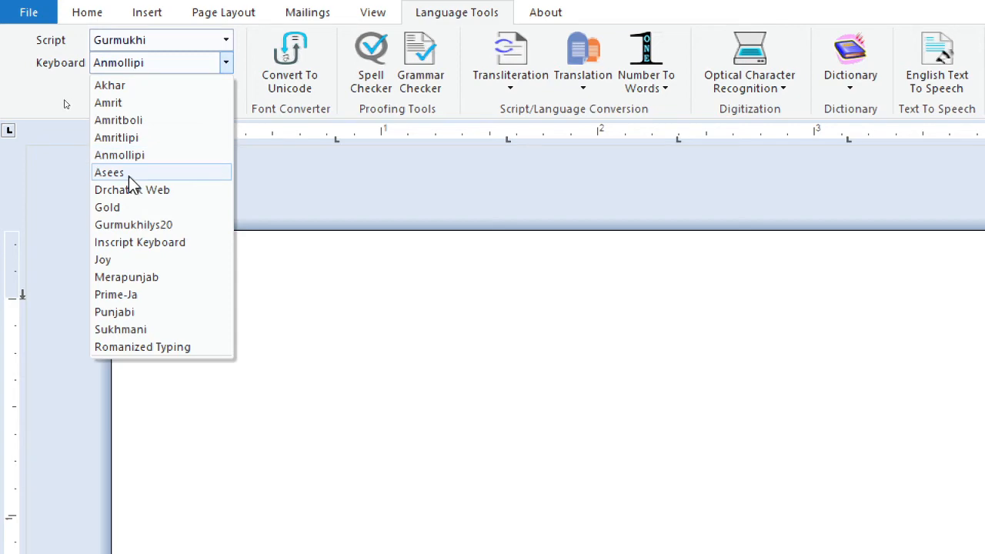
pyautogui.click(129, 177)
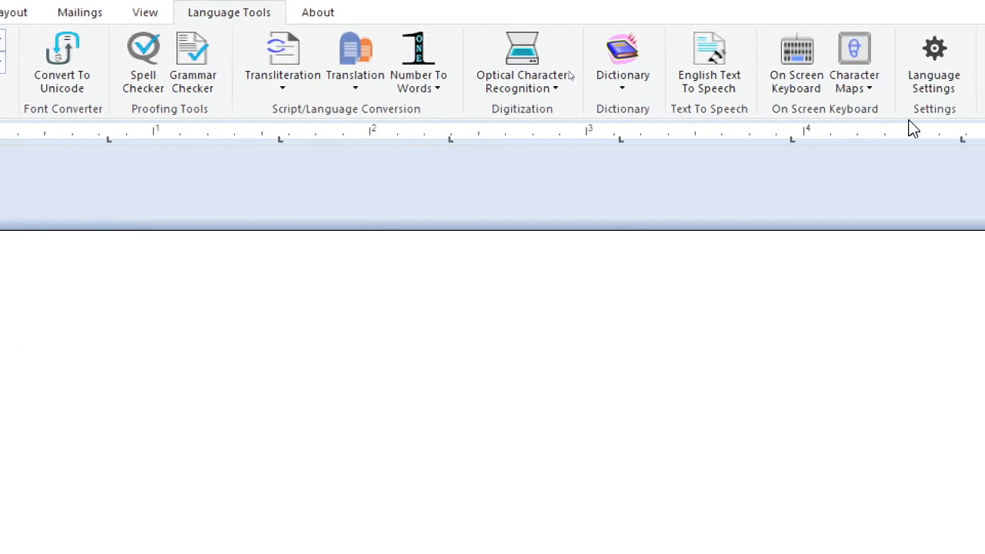
pyautogui.click(839, 77)
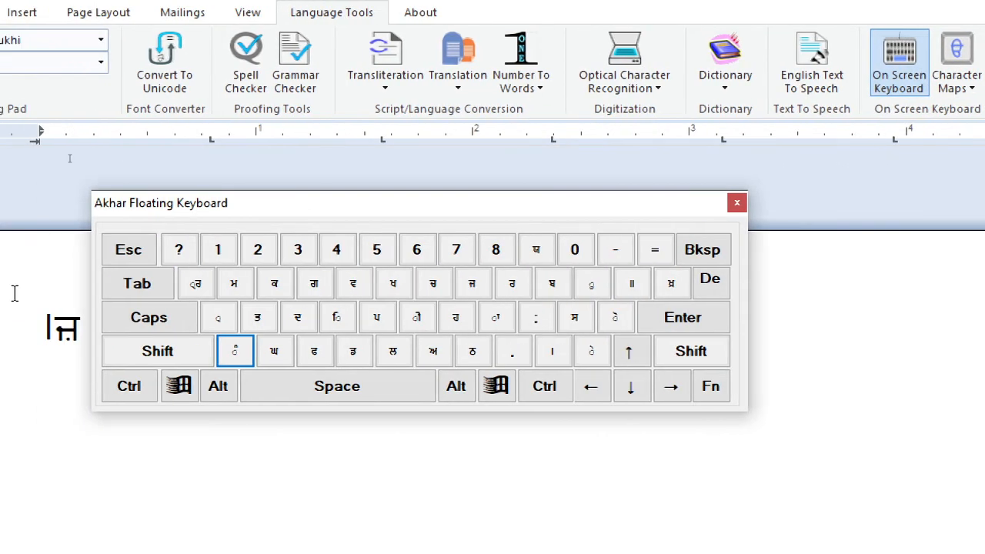
pyautogui.click(737, 202)
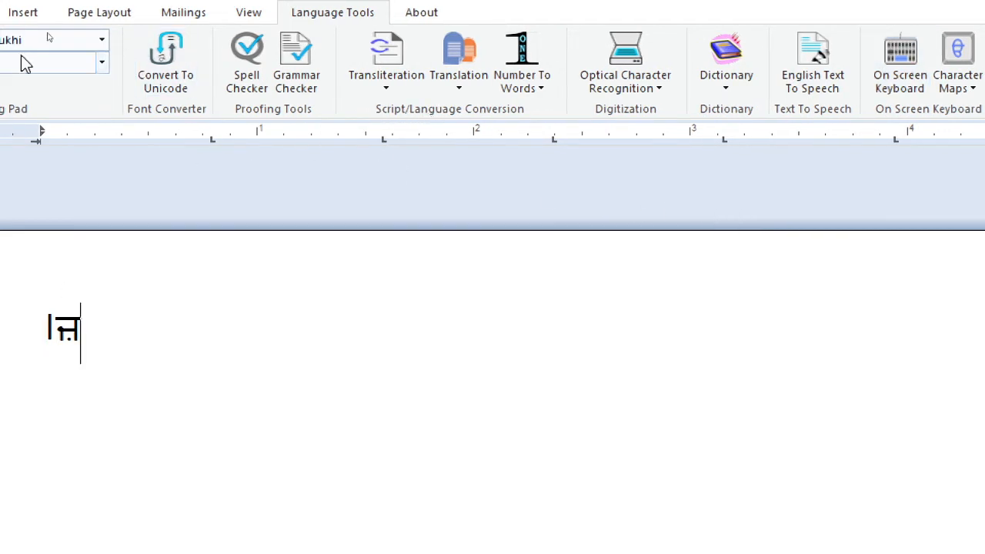
# Step: Switch the typing script to Hindi and view the normal and shifted layers of its on-screen keyboard before closing it
pyautogui.click(165, 44)
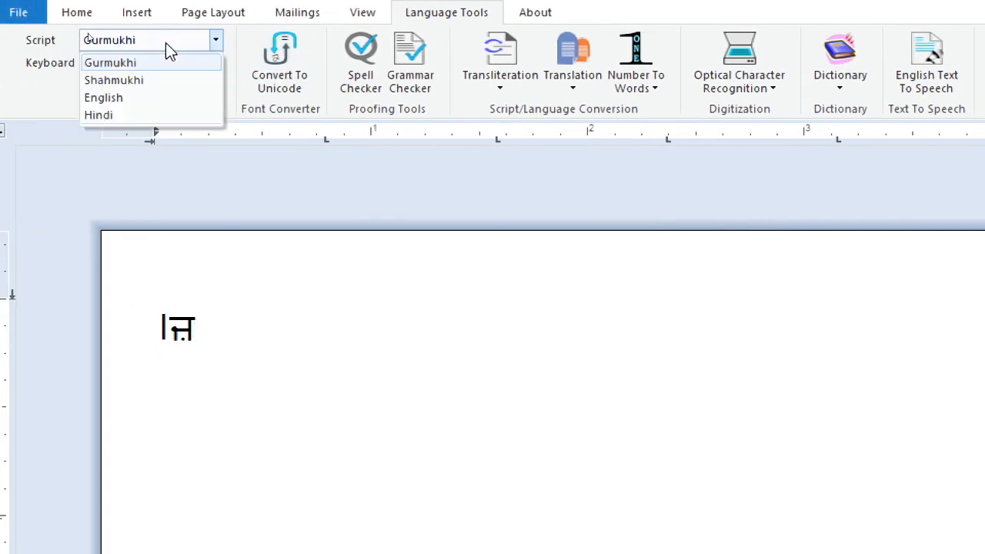
pyautogui.click(118, 118)
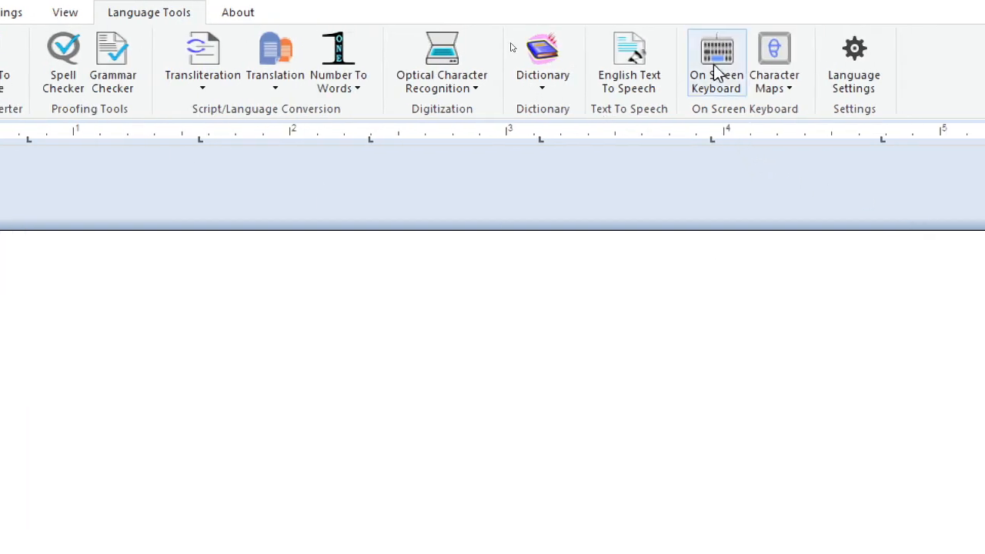
pyautogui.click(715, 68)
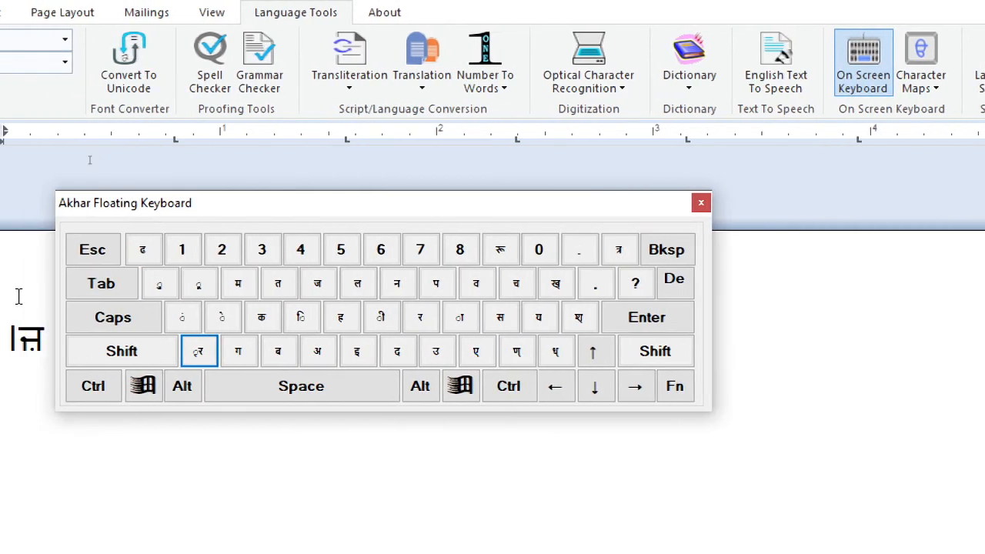
pyautogui.click(115, 359)
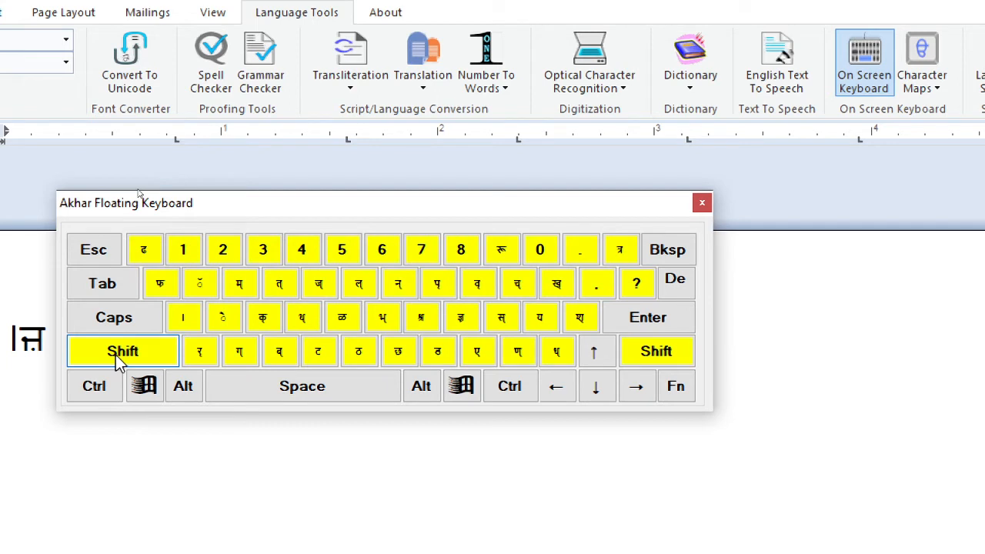
pyautogui.click(115, 355)
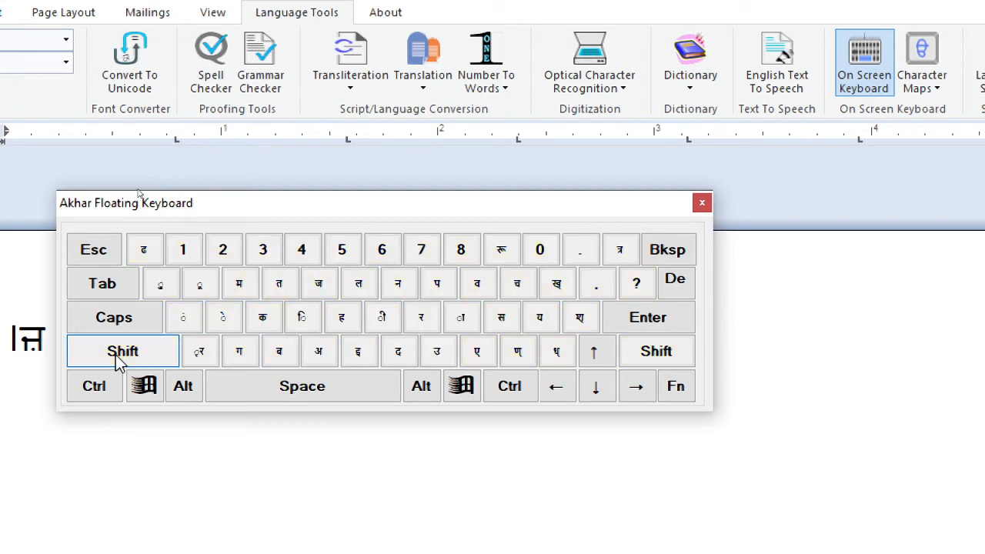
pyautogui.click(701, 202)
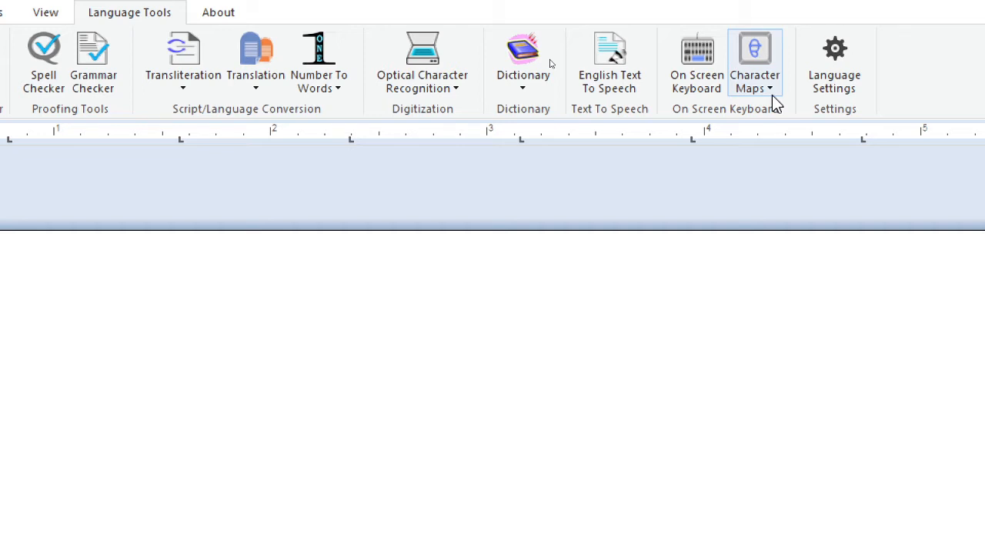
# Step: Clear the characters from the page and widen the left margin to about 1 inch
pyautogui.press('BackSpace')
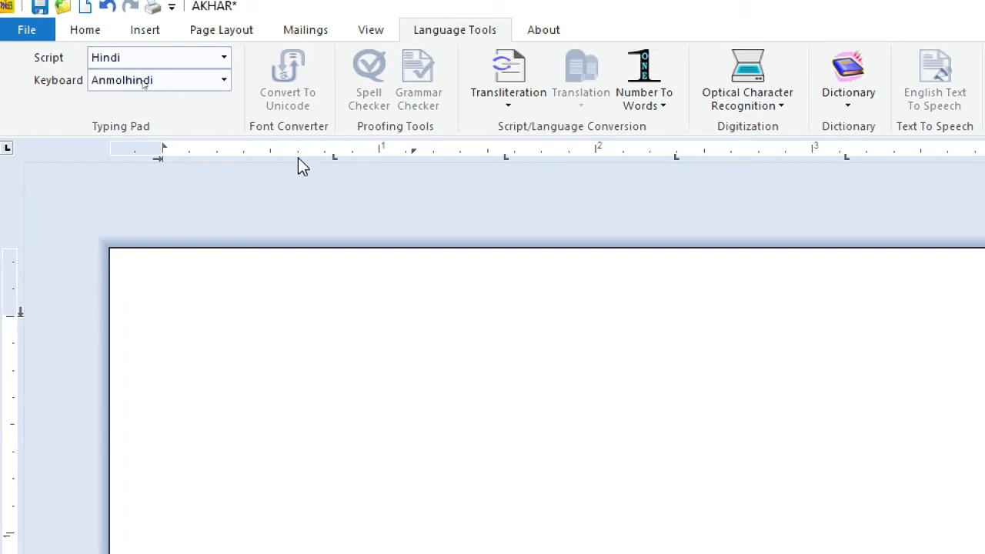
pyautogui.moveTo(159, 162); pyautogui.dragTo(328, 180)
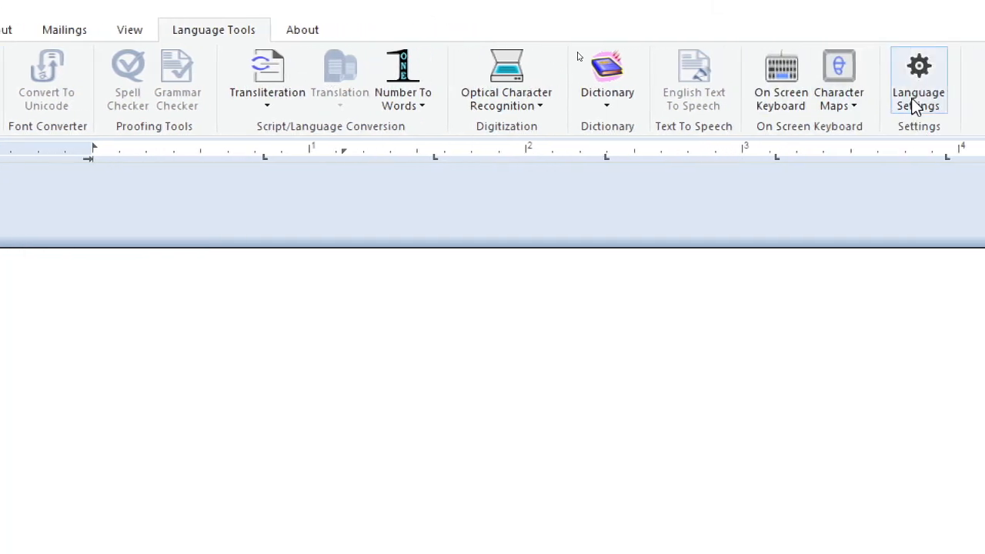
# Step: Open the Devnagari (Hindi) character map and move it clear of the text area, reducing the left margin to about 0.15 inch
pyautogui.click(834, 85)
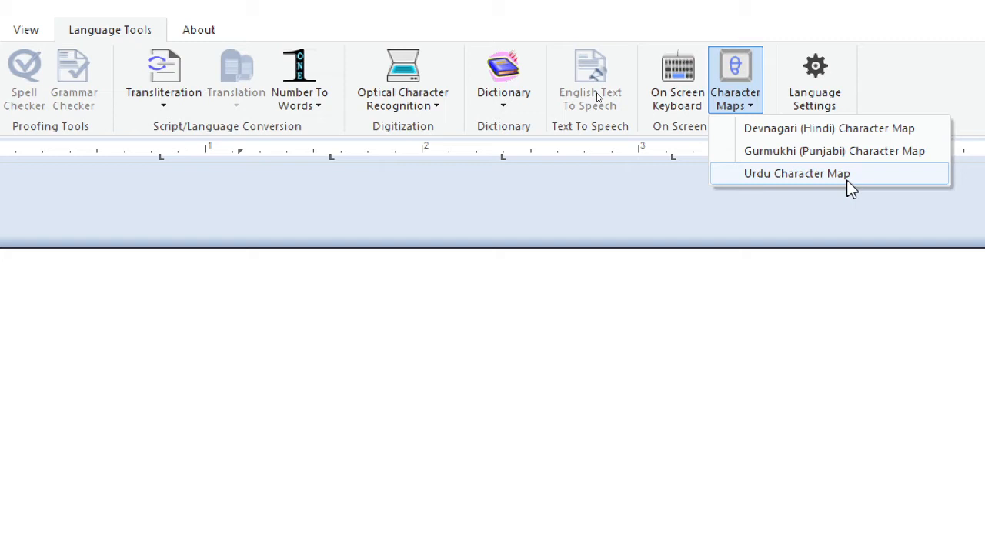
pyautogui.click(836, 129)
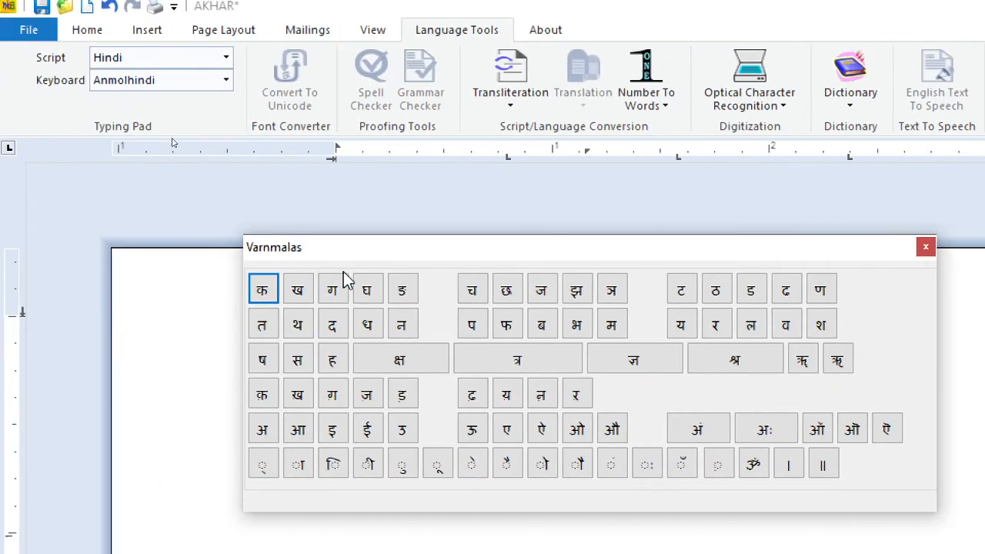
pyautogui.moveTo(27, 243); pyautogui.dragTo(32, 320)
pyautogui.moveTo(328, 159); pyautogui.dragTo(141, 159)
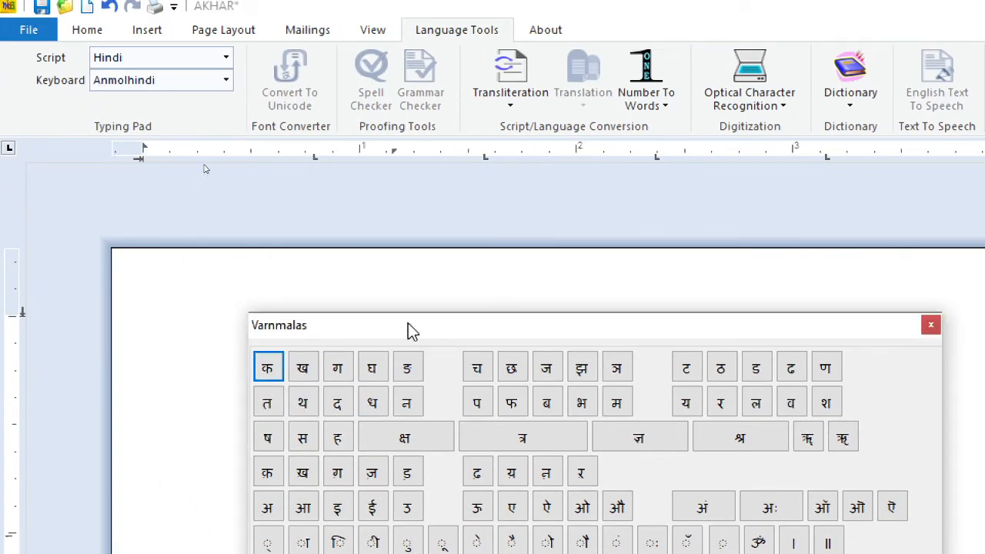
pyautogui.moveTo(408, 323); pyautogui.dragTo(466, 20)
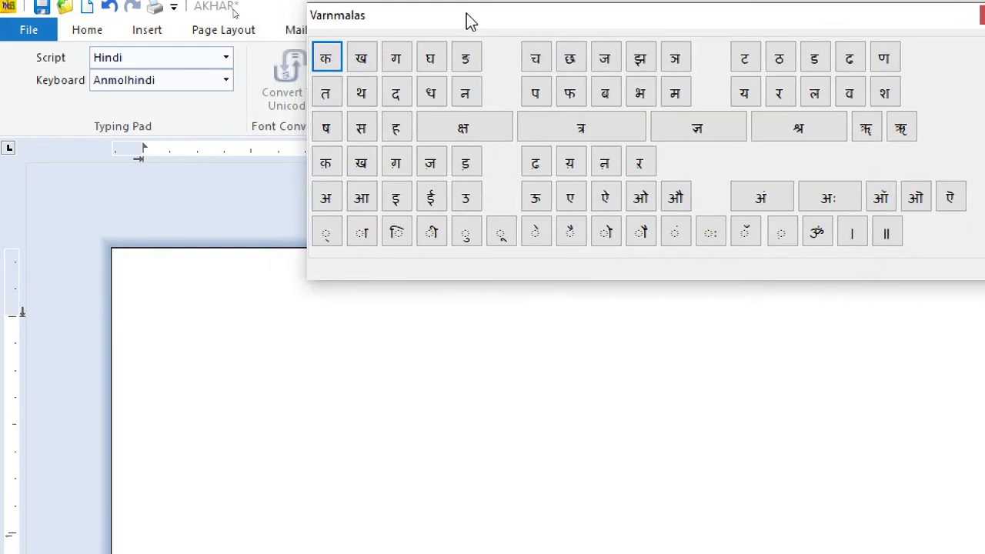
# Step: Compose the Hindi word कर्म at the start of the page using क, र, the halant sign and म from the character map
pyautogui.click(156, 344)
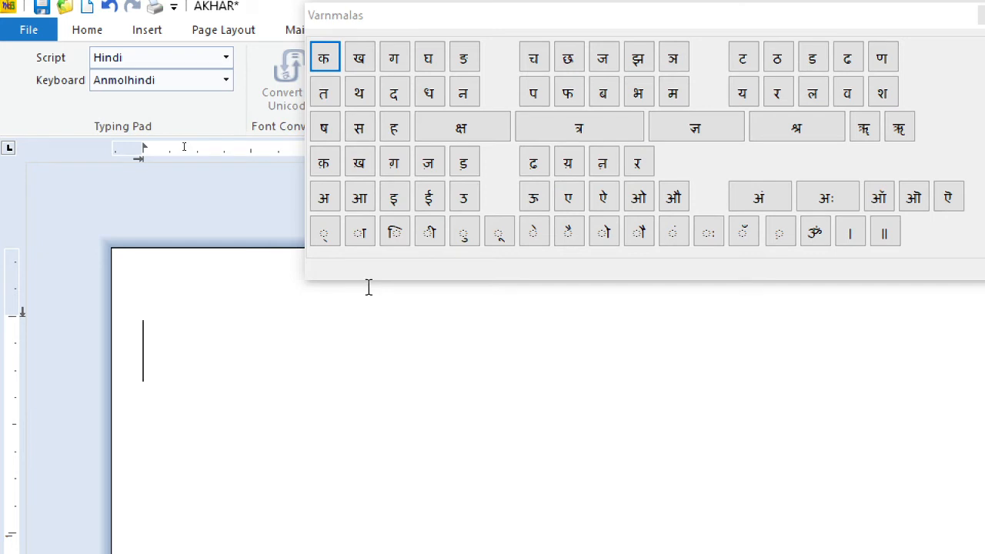
pyautogui.click(323, 60)
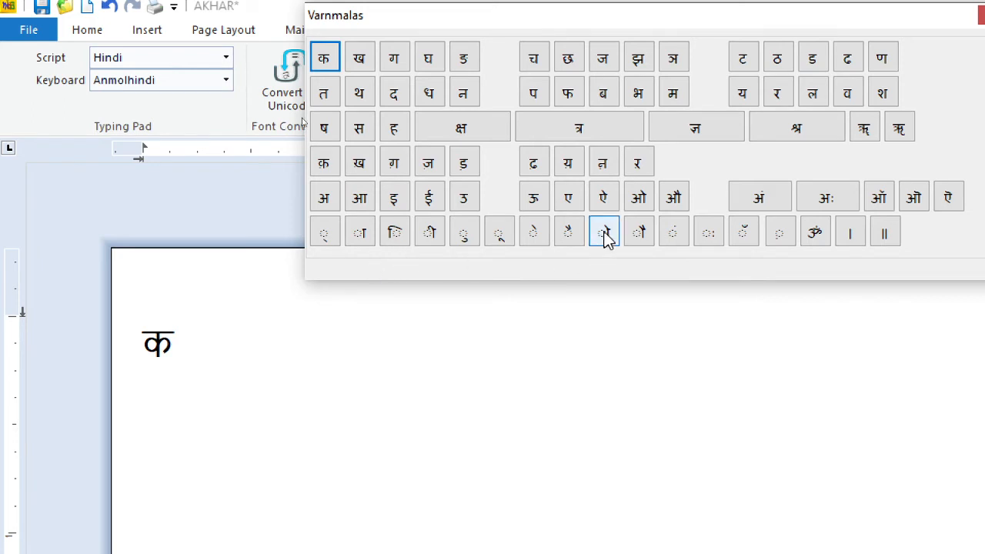
pyautogui.click(784, 101)
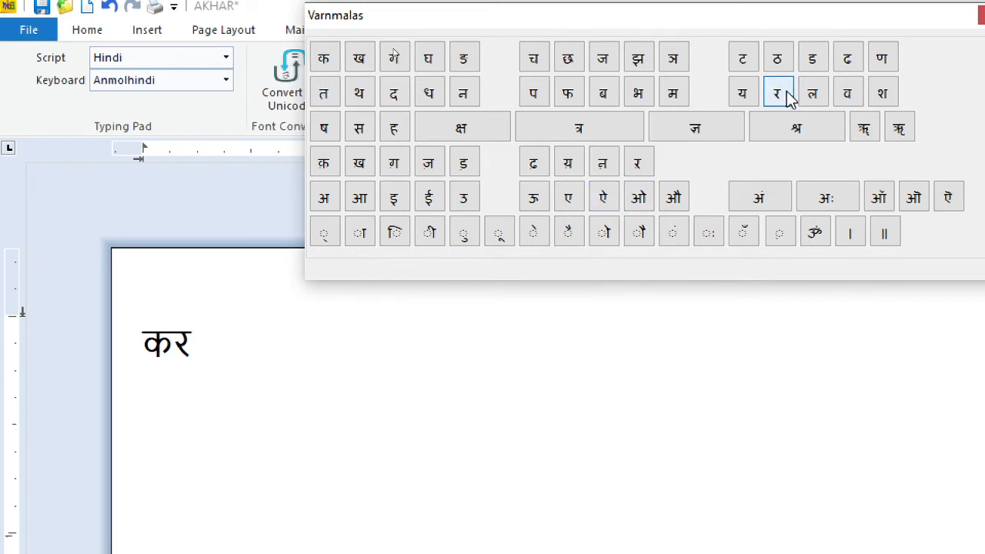
pyautogui.click(324, 238)
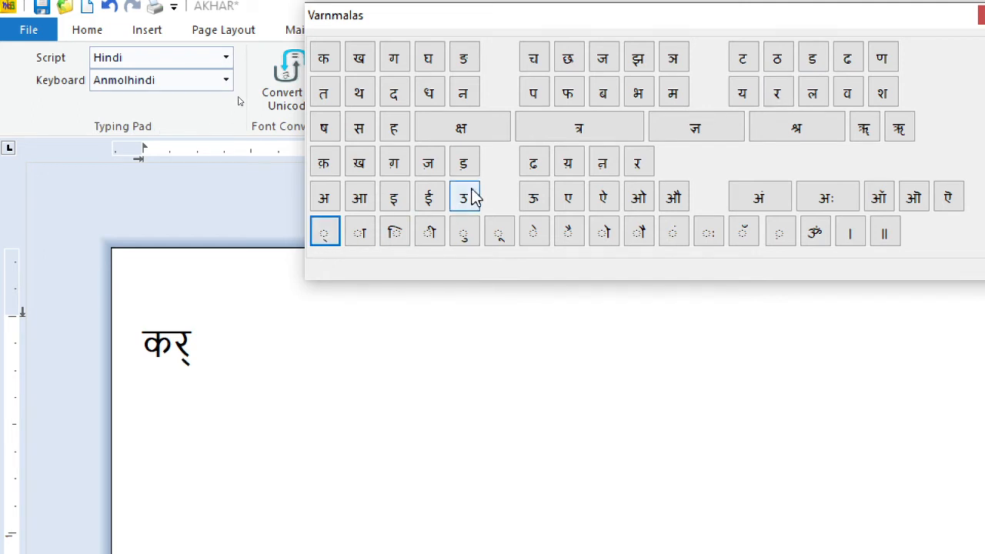
pyautogui.click(674, 93)
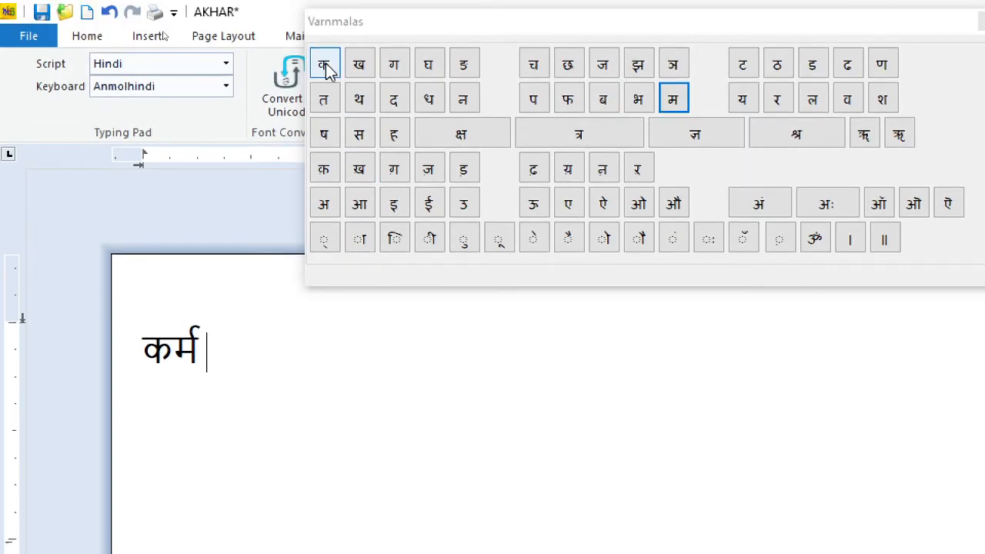
# Step: Insert क, र, the halant sign and म as separate, spaced characters after the word कर्म using the character map
pyautogui.click(325, 68)
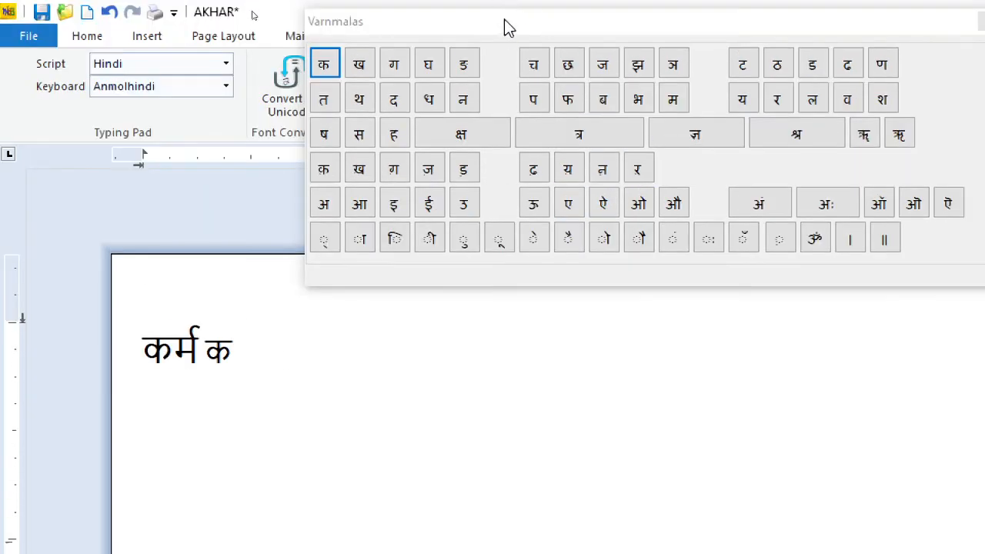
pyautogui.click(777, 99)
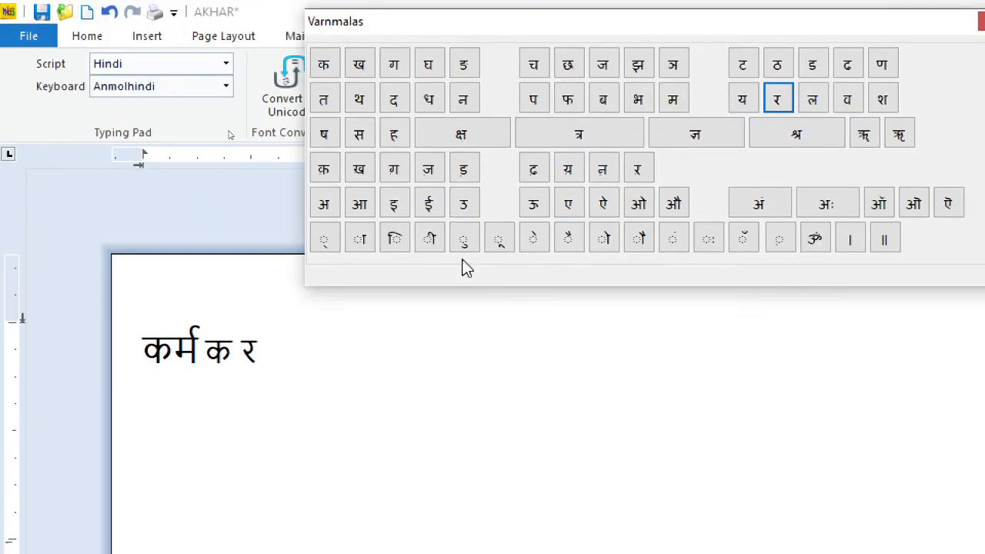
pyautogui.click(306, 341)
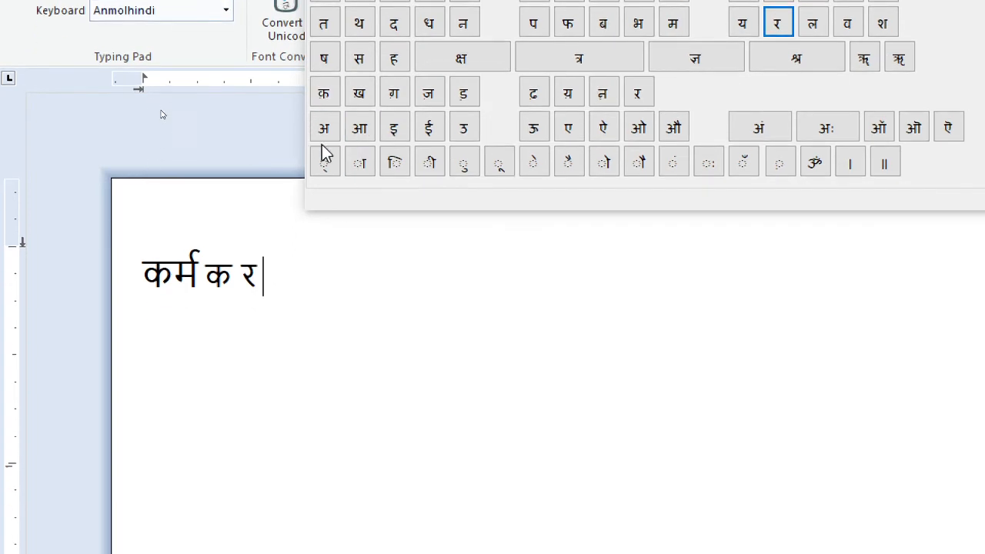
pyautogui.click(324, 159)
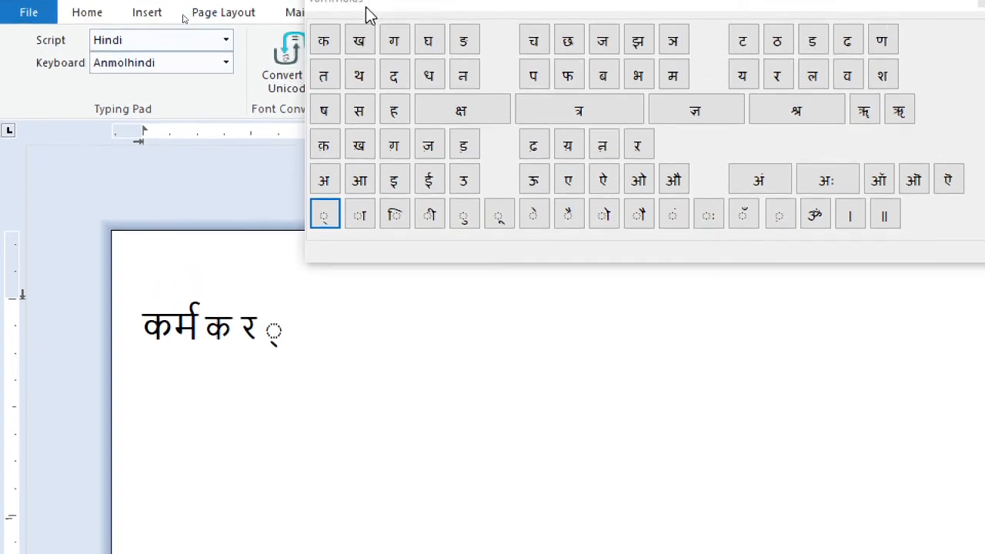
pyautogui.click(674, 85)
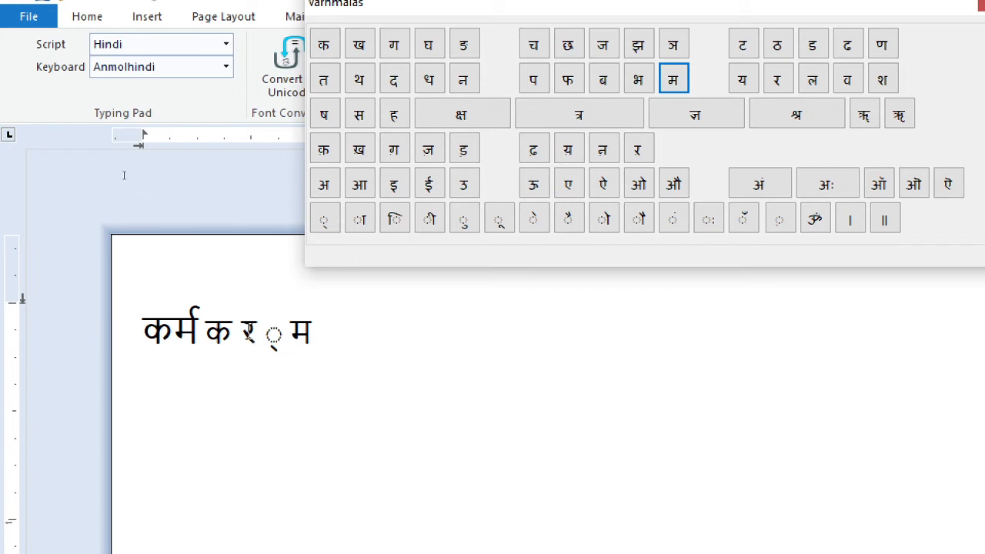
# Step: Remove the spaces between the separated characters क, र, halant and म so they join into कर्म
pyautogui.moveTo(241, 332); pyautogui.dragTo(281, 344)
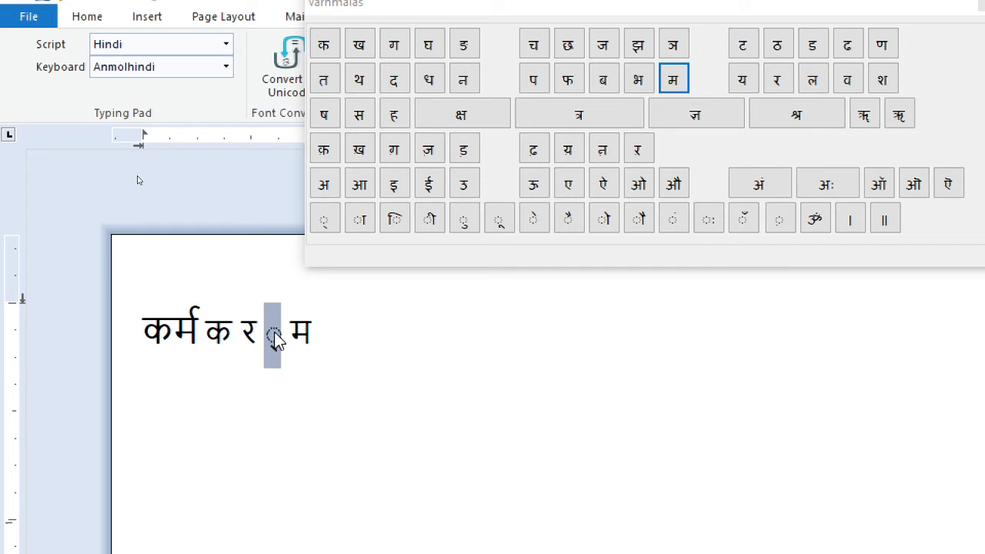
pyautogui.click(246, 327)
pyautogui.press('BackSpace')
pyautogui.click(258, 329)
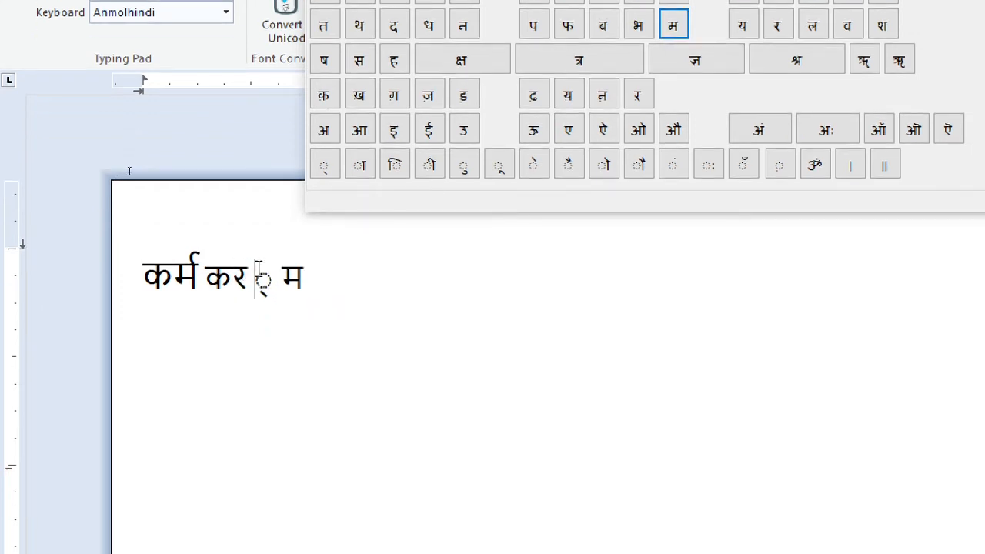
pyautogui.press('BackSpace')
pyautogui.click(258, 277)
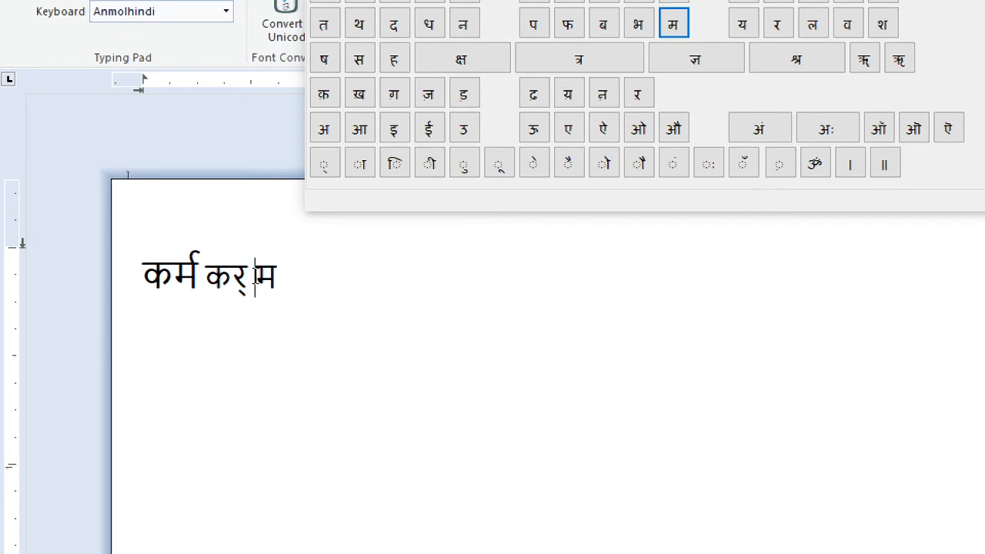
pyautogui.press('BackSpace')
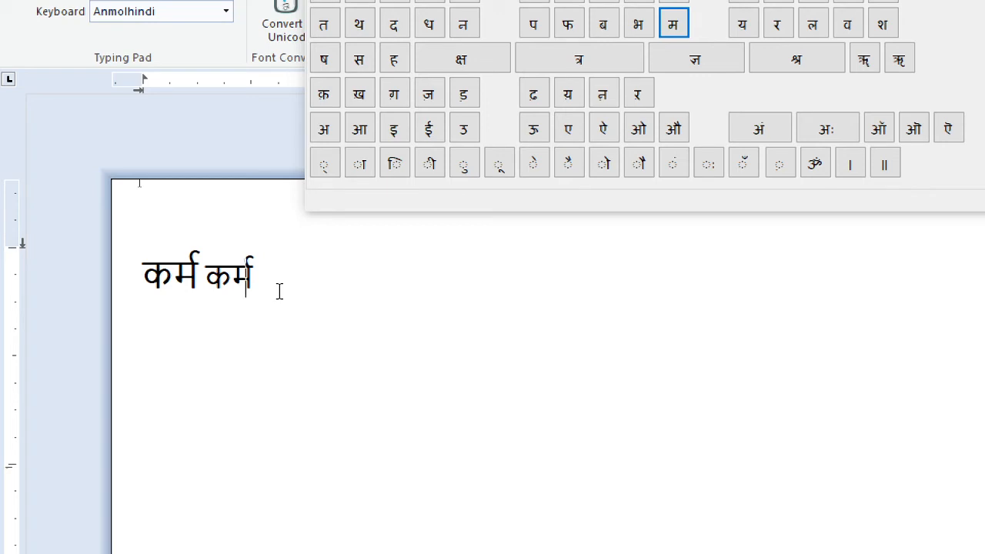
# Step: Compose the word क्रम at the end of the line from क, halant, र and म, and close the character map
pyautogui.click(297, 271)
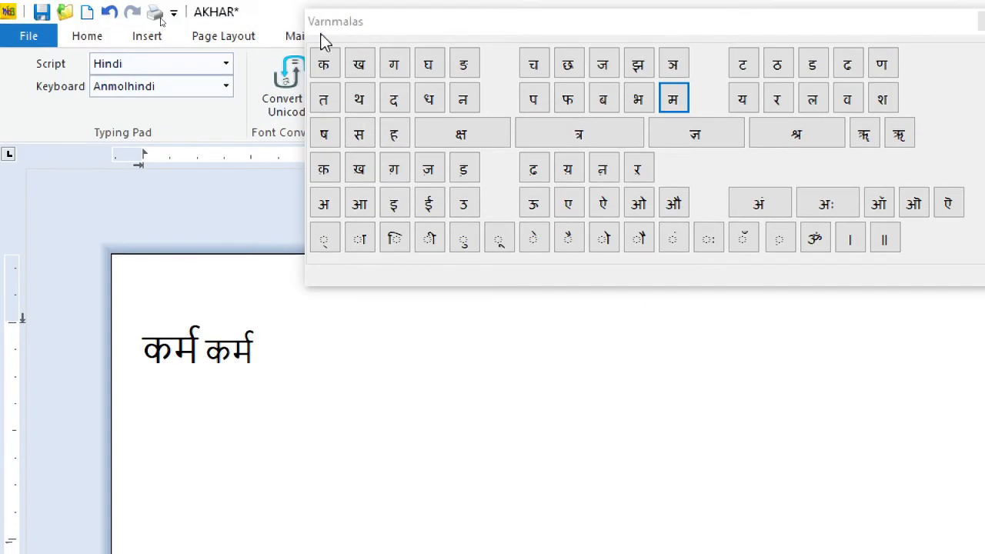
pyautogui.click(324, 64)
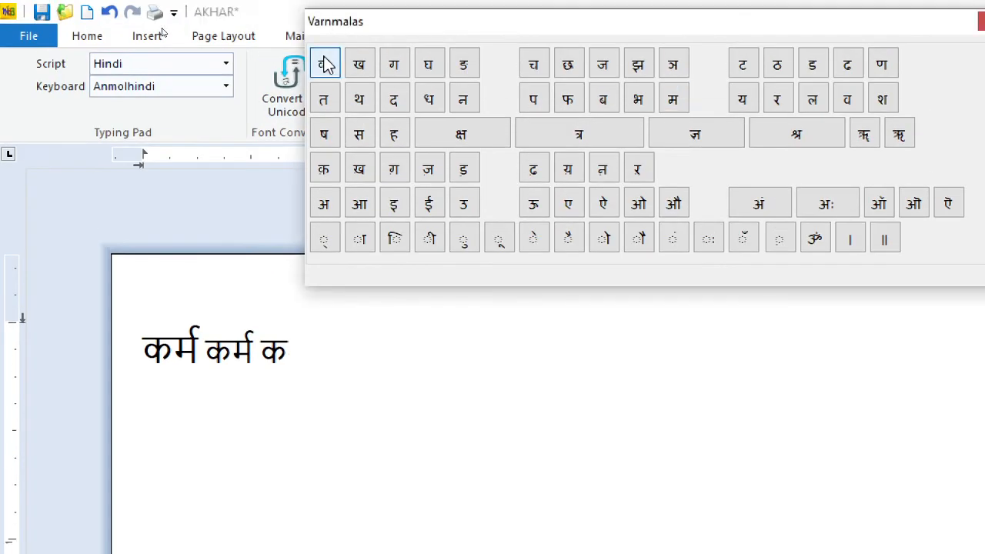
pyautogui.click(328, 243)
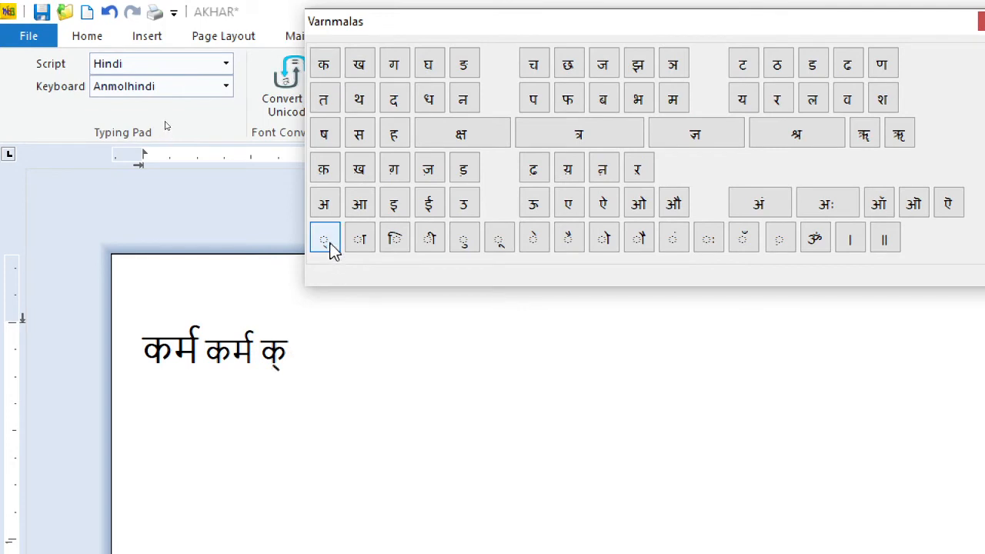
pyautogui.click(776, 100)
pyautogui.click(675, 102)
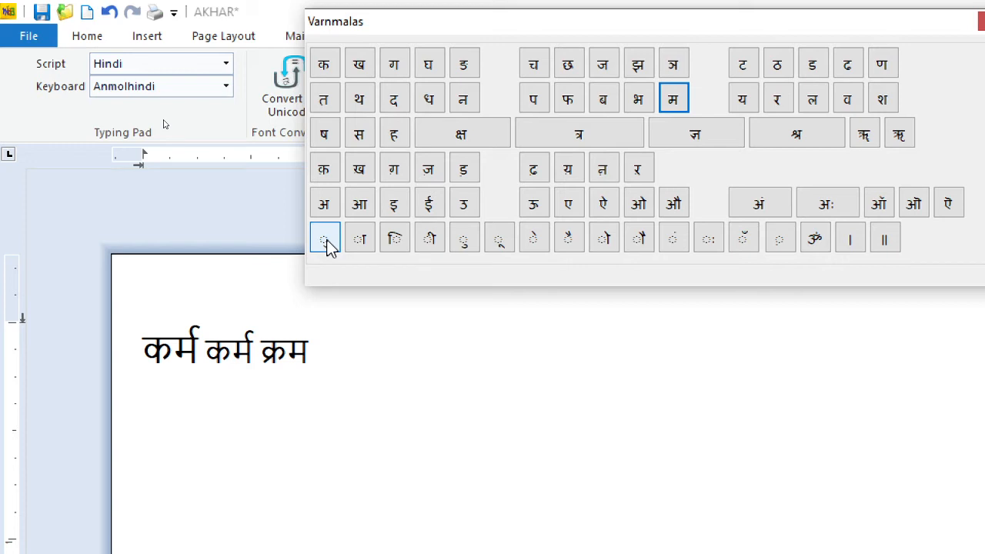
pyautogui.click(982, 22)
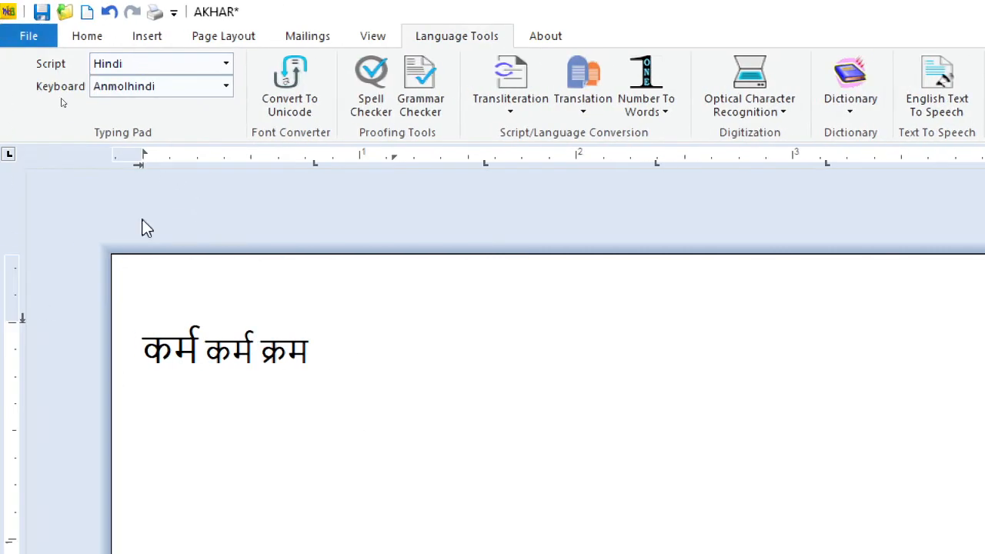
# Step: Switch the typing script to Gurmukhi and the keyboard to Romanized Typing
pyautogui.click(165, 68)
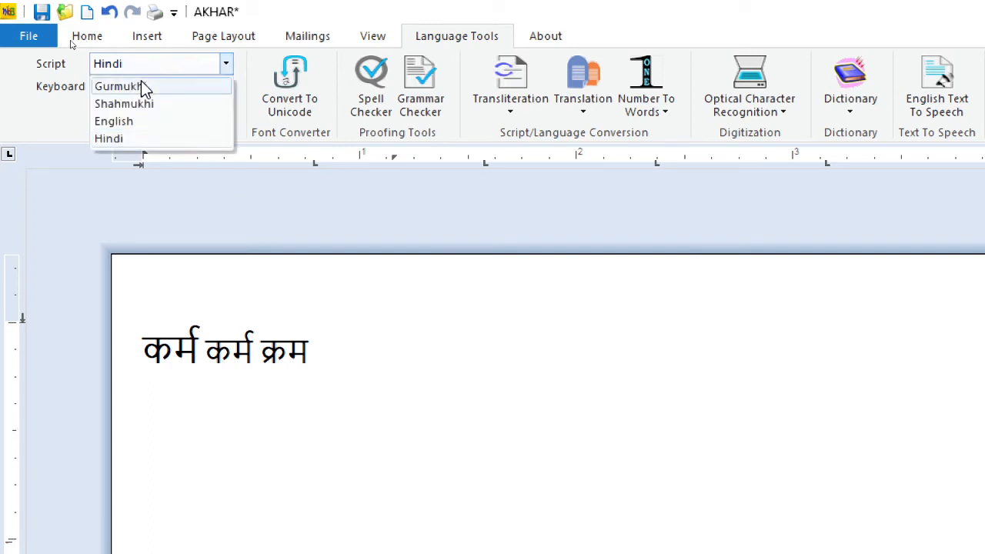
pyautogui.click(143, 87)
pyautogui.click(166, 87)
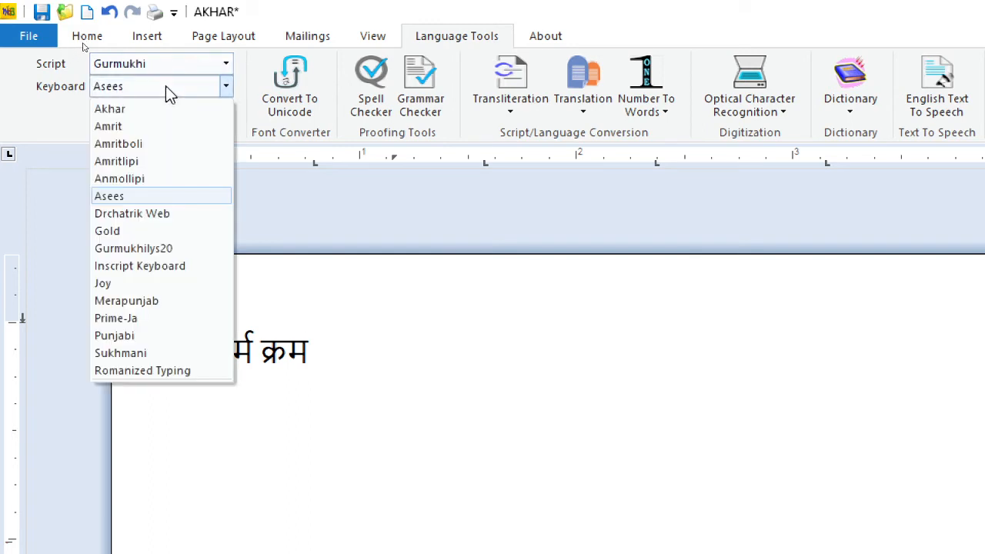
pyautogui.click(143, 370)
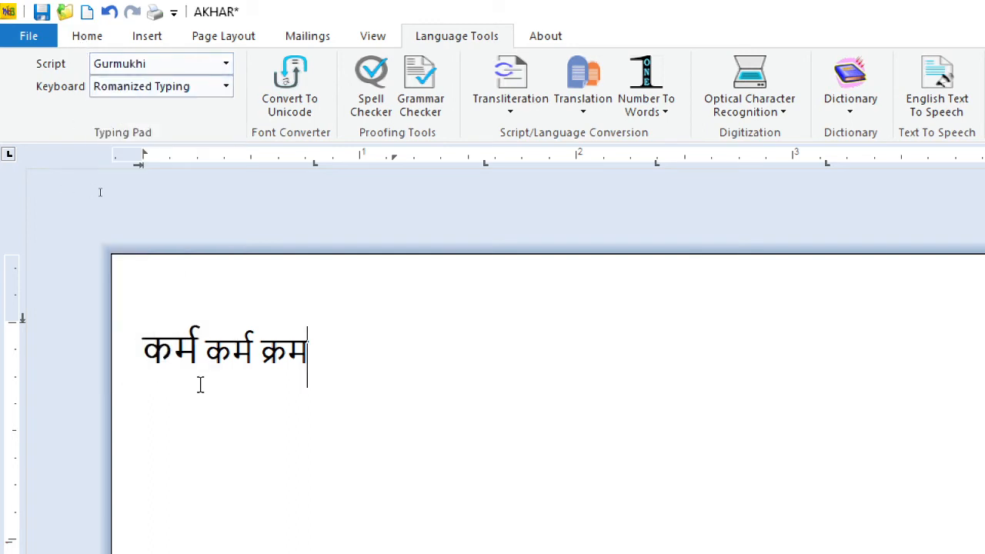
# Step: On a new line, write ਰਫ਼ਤਾਰ and ਜ਼ਫ਼ਰ phonetically in Roman letters, accepting the first suggestion for each word
pyautogui.press('Return')
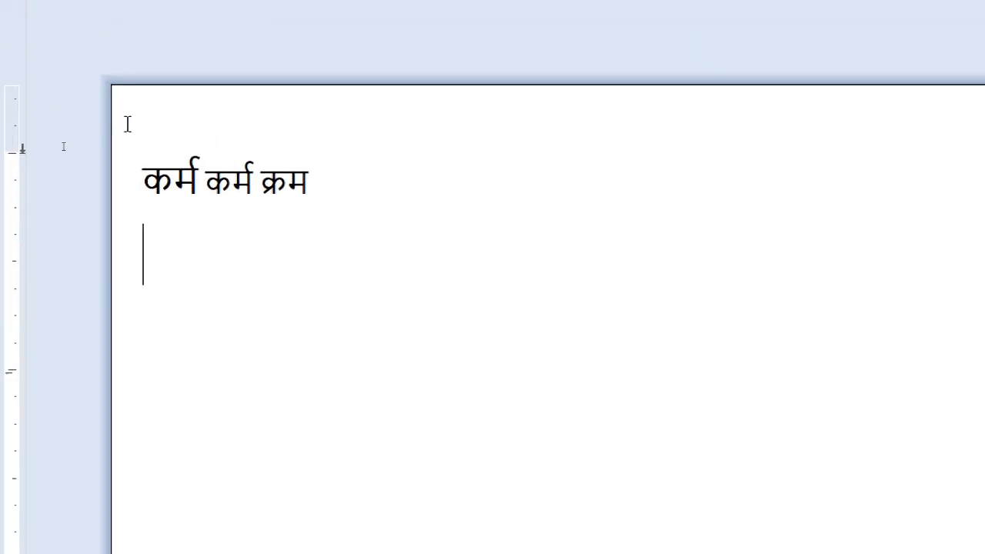
pyautogui.write('rftaa')
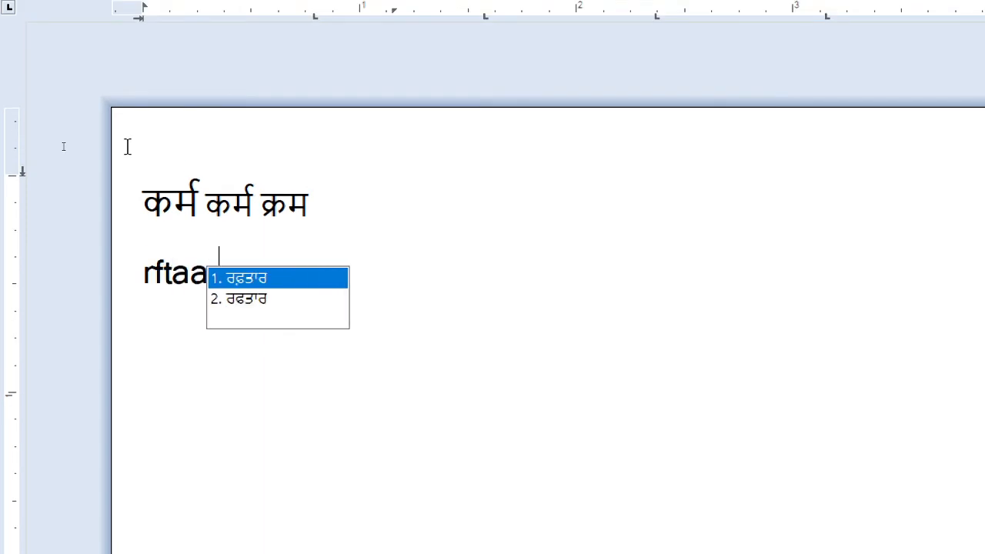
pyautogui.press('space')
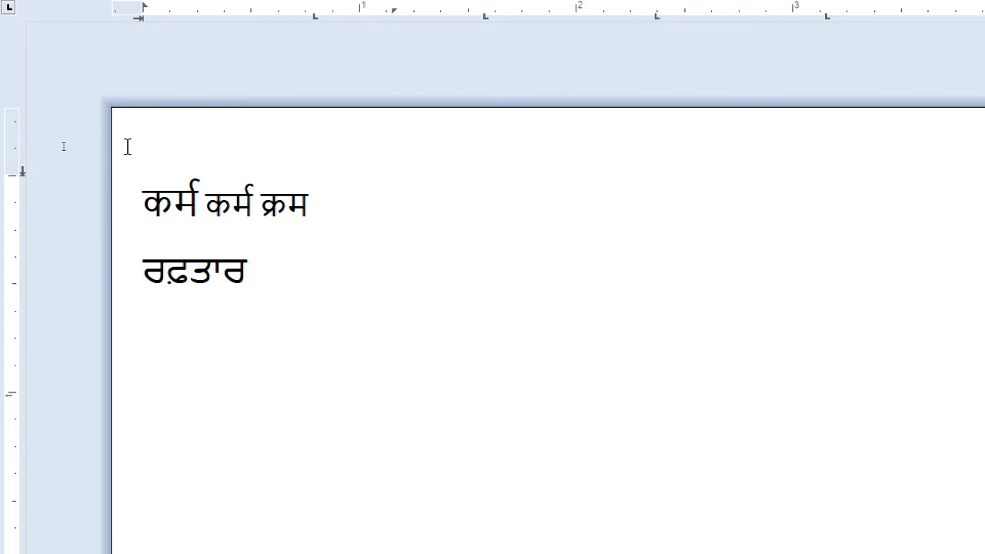
pyautogui.write('jtr')
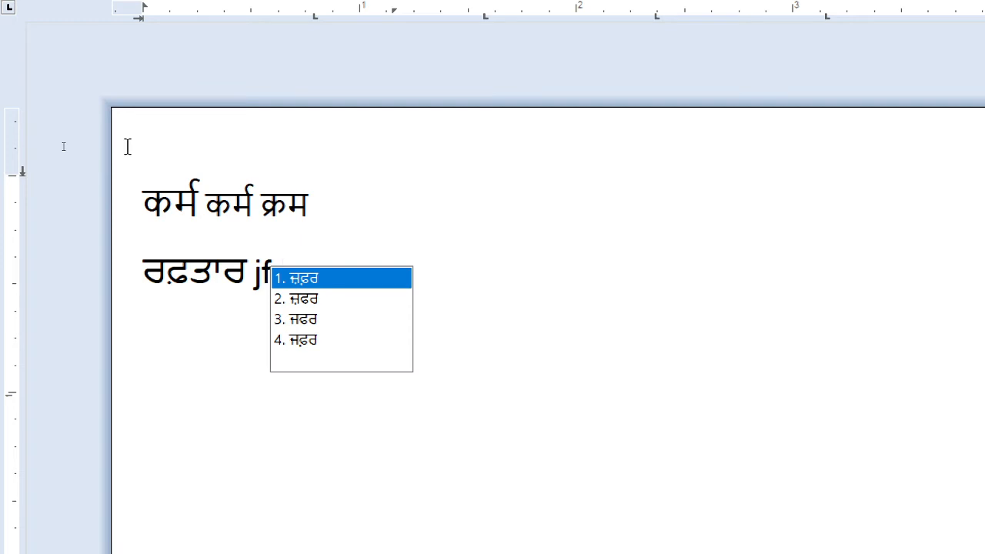
pyautogui.press('space')
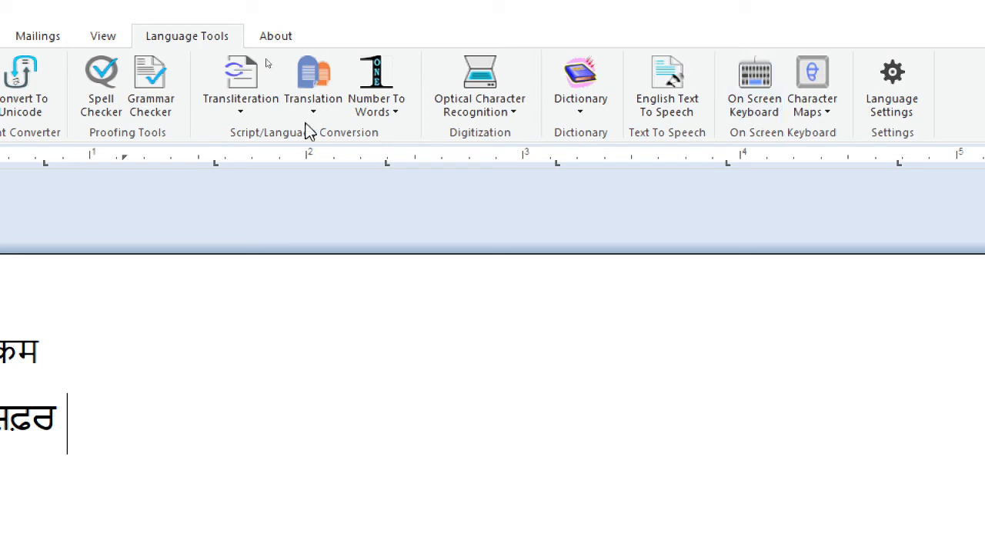
# Step: Delete both lines of text from the page and switch to a blank document in Microsoft Word
pyautogui.moveTo(349, 484); pyautogui.dragTo(5, 319)
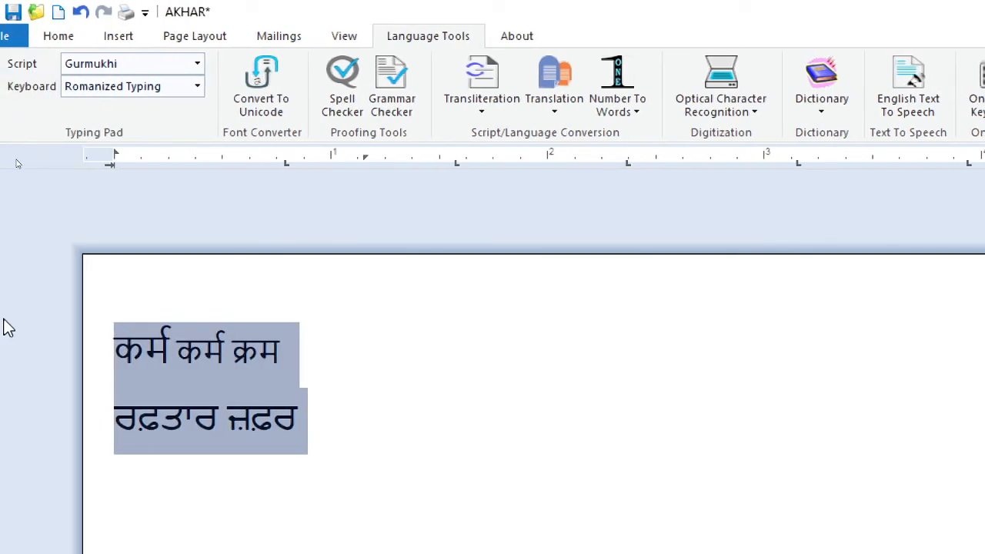
pyautogui.press('Delete')
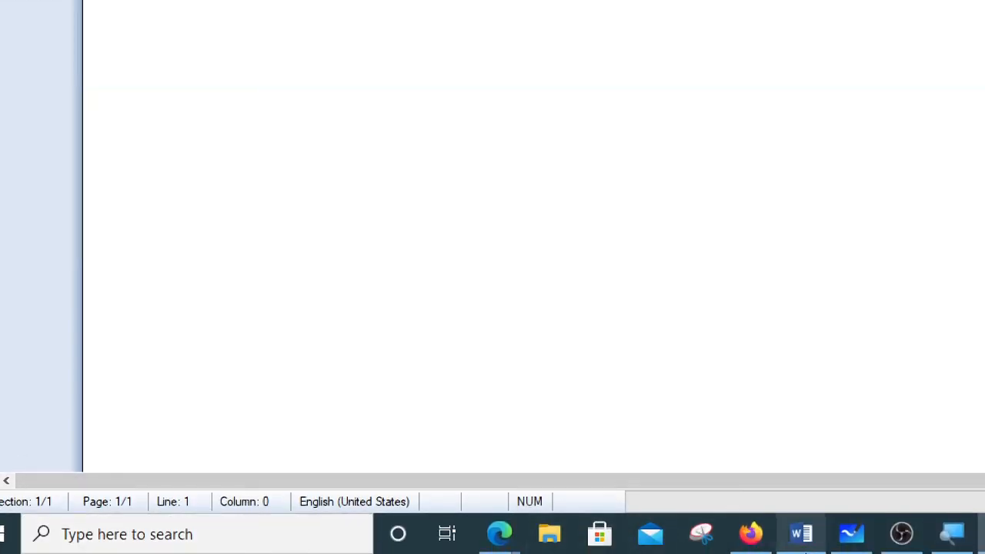
pyautogui.click(816, 546)
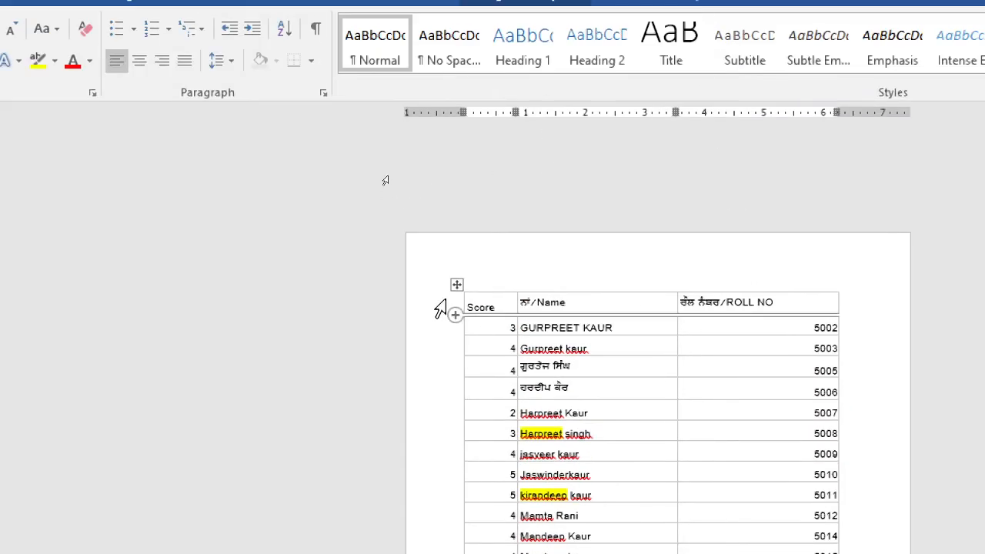
pyautogui.click(501, 269)
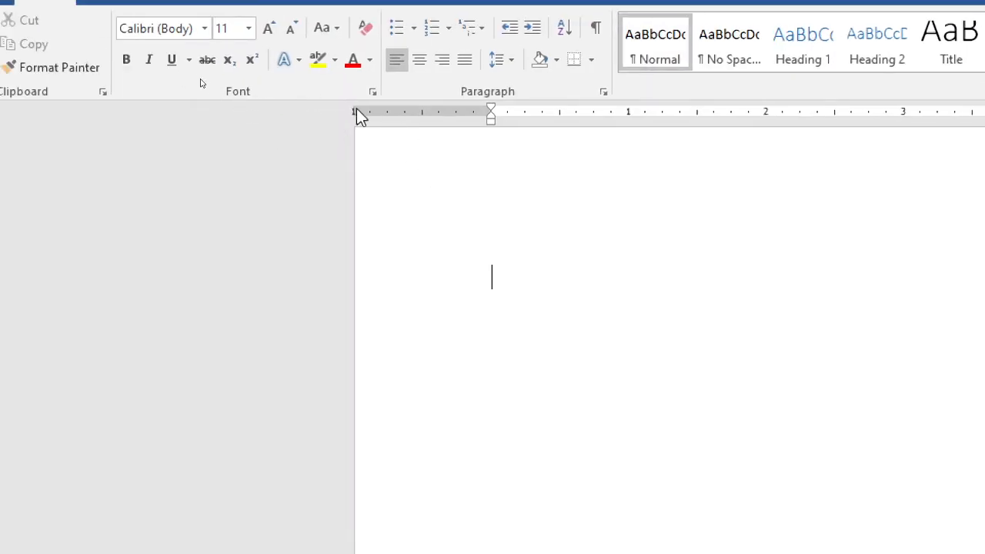
# Step: Set the font of the blank Word document to AnmolLipi
pyautogui.click(187, 32)
pyautogui.write('AnmolLipi')
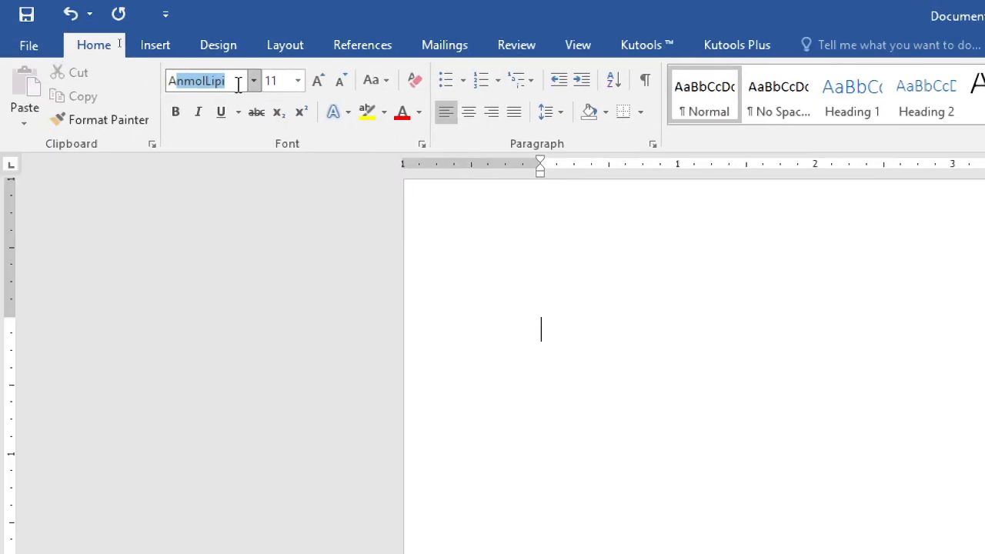
pyautogui.press('Return')
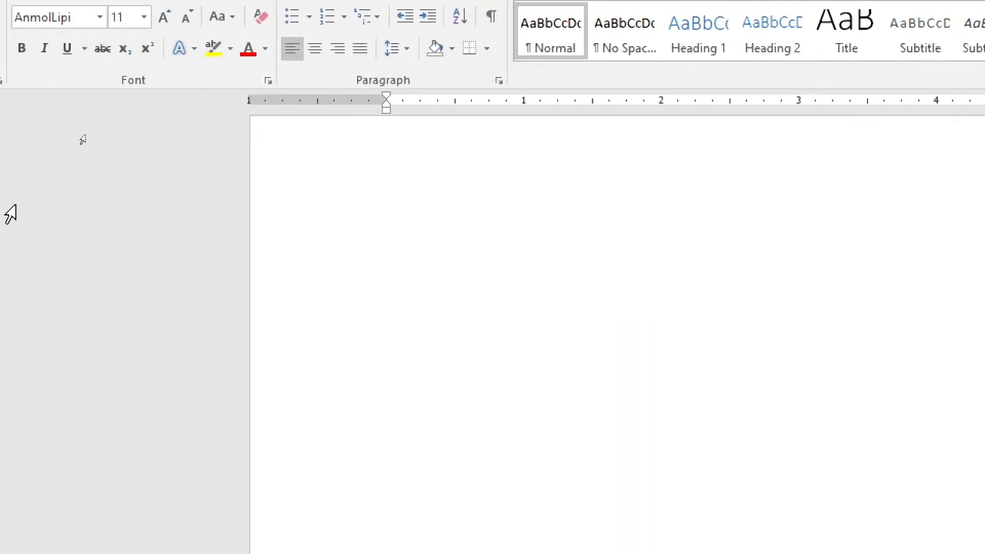
# Step: Reduce the top margin to about 0.4 inch and the left margin to about 0.1 inch, and increase the font size to 16
pyautogui.moveTo(11, 254); pyautogui.dragTo(19, 171)
pyautogui.moveTo(541, 97); pyautogui.dragTo(419, 100)
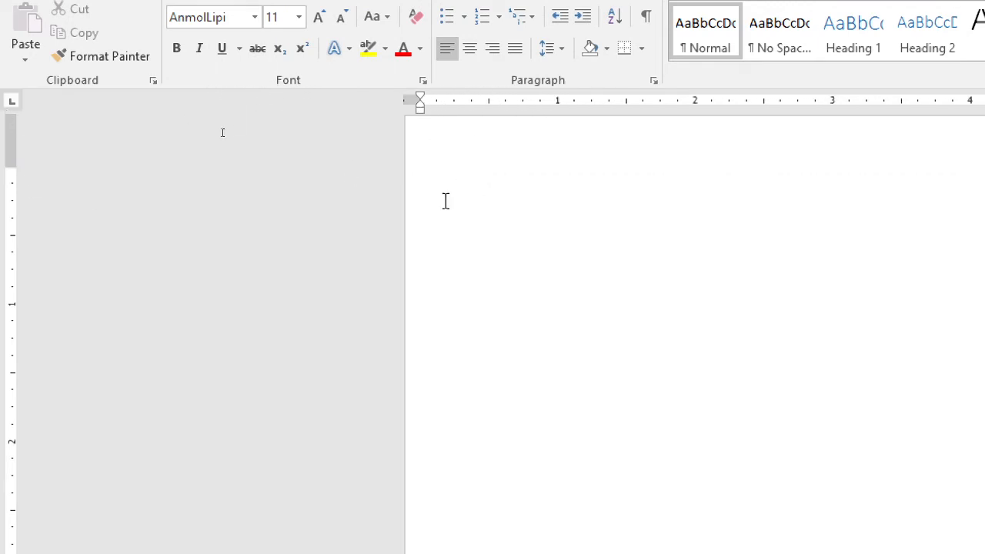
pyautogui.click(321, 16)
pyautogui.click(321, 17)
pyautogui.click(321, 17)
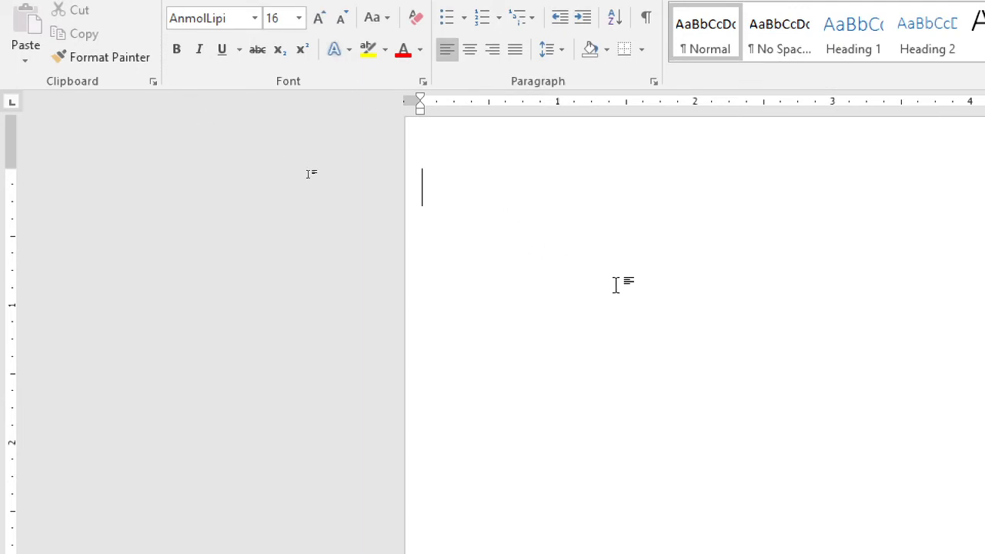
# Step: Write the Punjabi sentence ਪੰਜਾਬੀ ਸਾਡੀ ਮਾਂ ਬੋਲੂੀ ਹੈ in AnmolLipi on the first line of the document
pyautogui.write('mY')
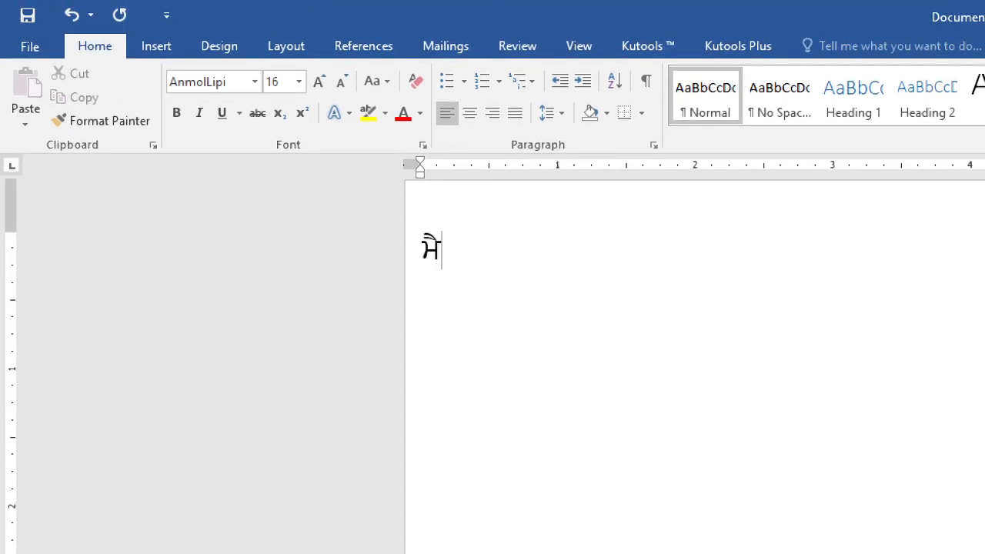
pyautogui.press('BackSpace')
pyautogui.press('BackSpace')
pyautogui.write('pMjwbI sw')
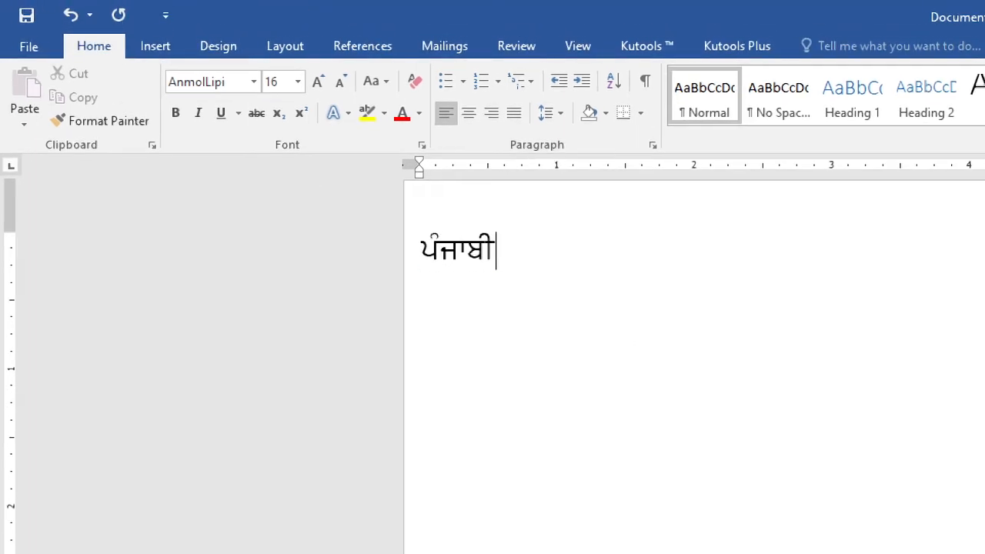
pyautogui.write('fI mwN bolI')
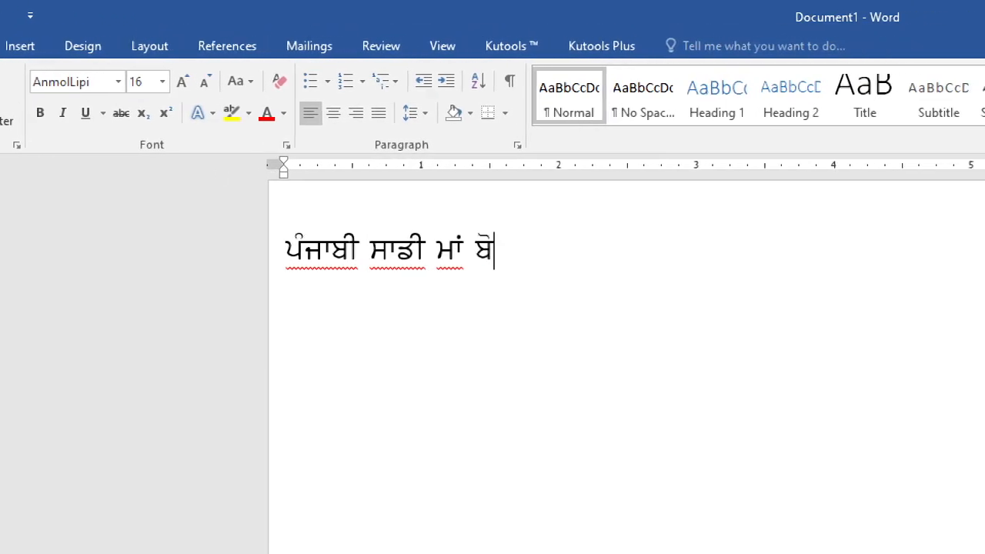
pyautogui.write(' hY')
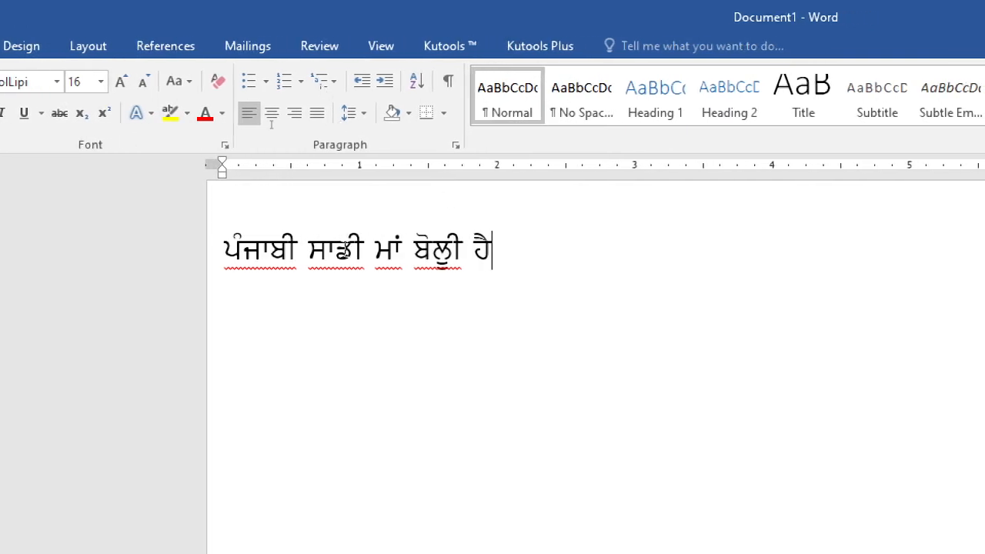
# Step: Remove the ਾ vowel sign from ਸਾਡੀ and the tippi from ਪੰਜਾਬੀ in the sentence
pyautogui.click(336, 248)
pyautogui.press('BackSpace')
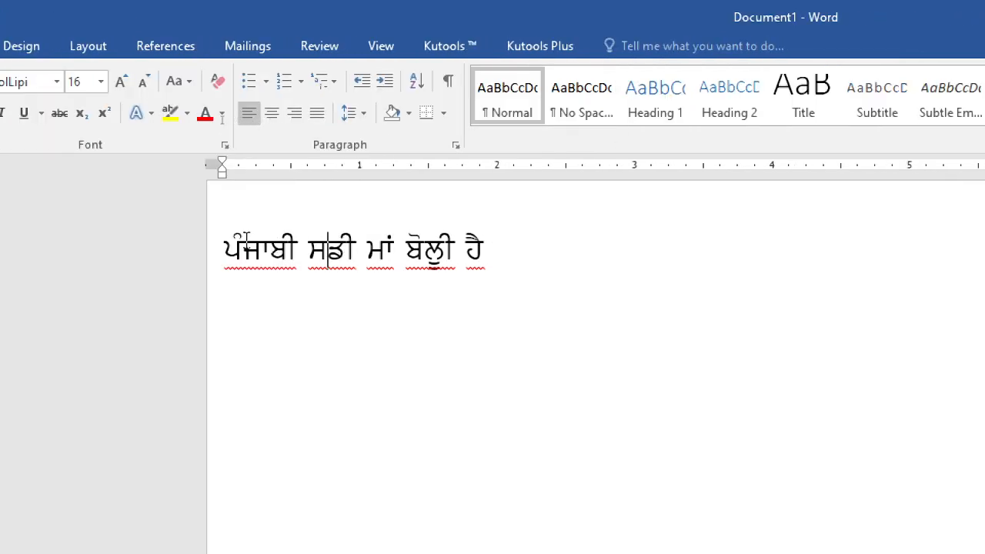
pyautogui.click(245, 245)
pyautogui.press('BackSpace')
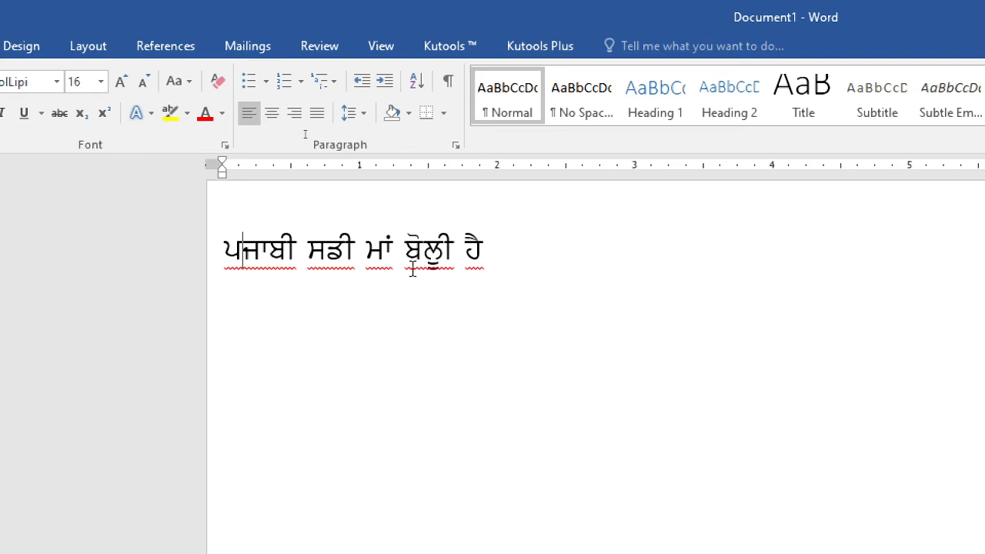
# Step: Change the font of the whole Punjabi line to Calibri Light
pyautogui.click(16, 82)
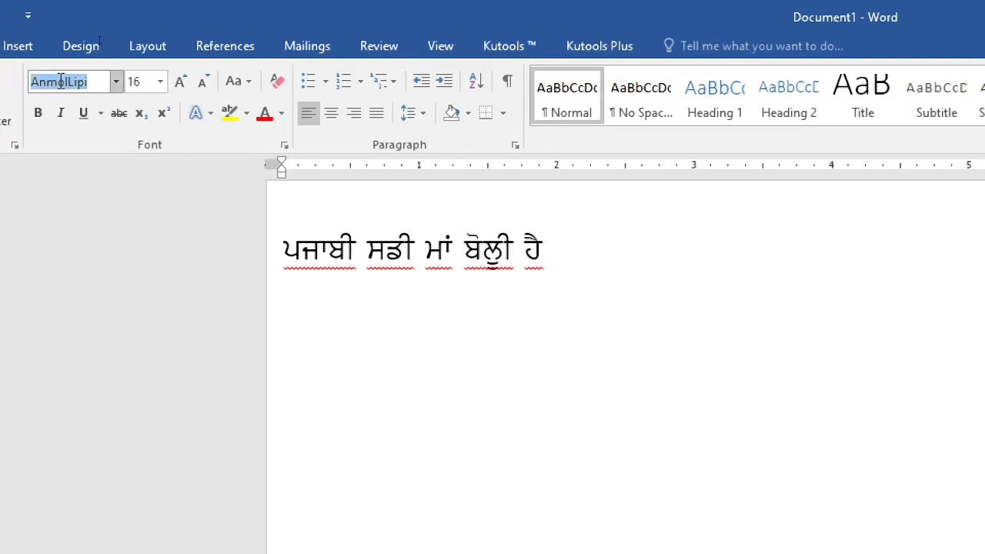
pyautogui.tripleClick(430, 252)
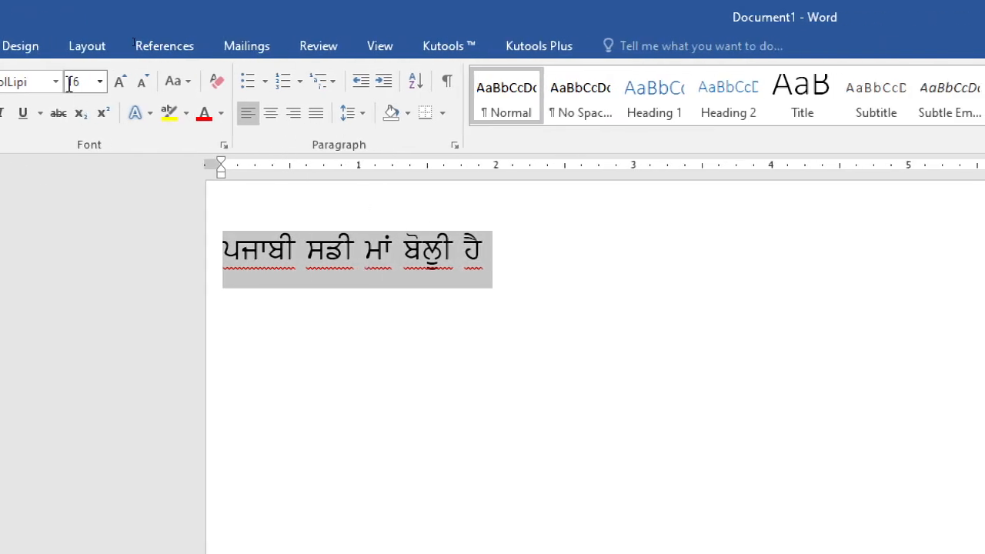
pyautogui.click(55, 81)
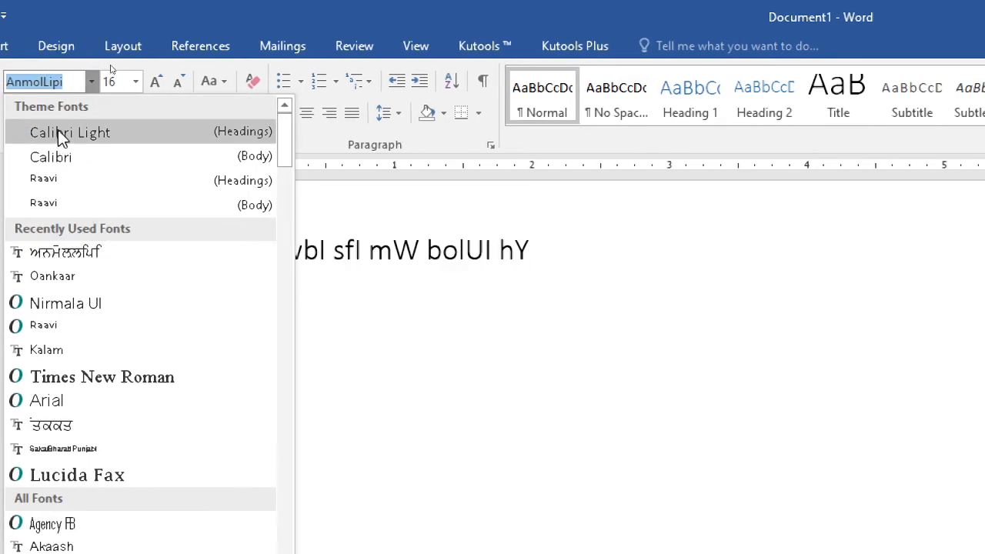
pyautogui.click(58, 132)
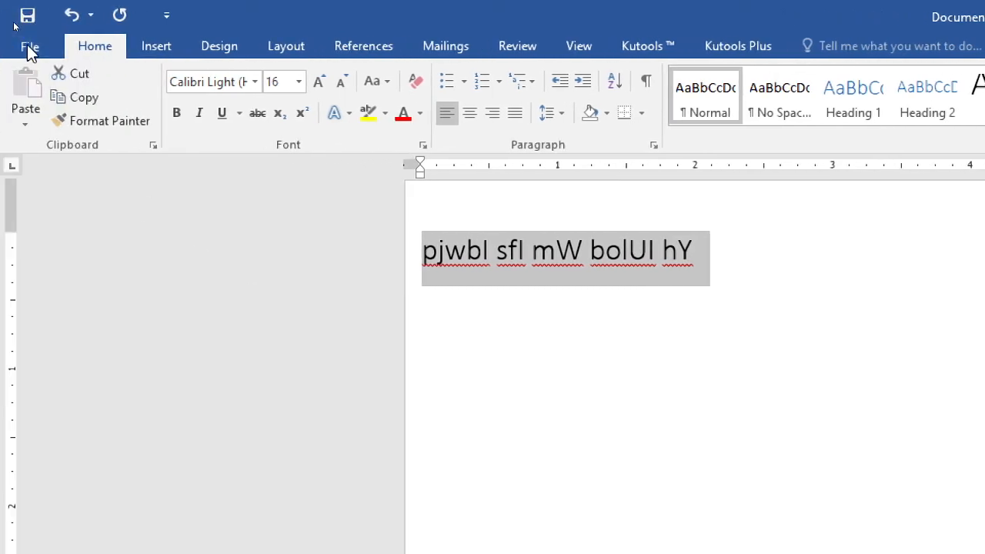
# Step: Copy the line, paste it at the end of the same line, and paste it again after a blank line
pyautogui.click(27, 46)
pyautogui.click(30, 43)
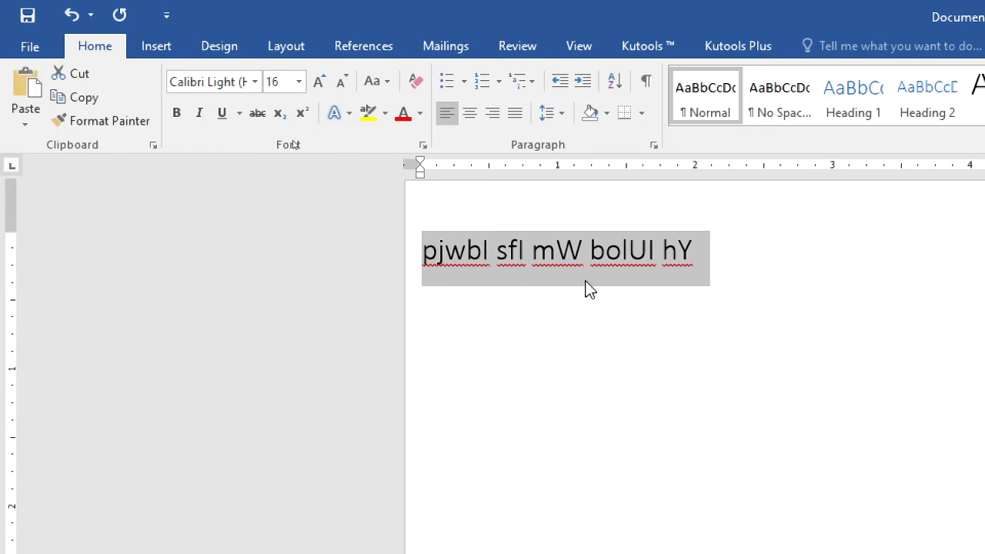
pyautogui.click(716, 253)
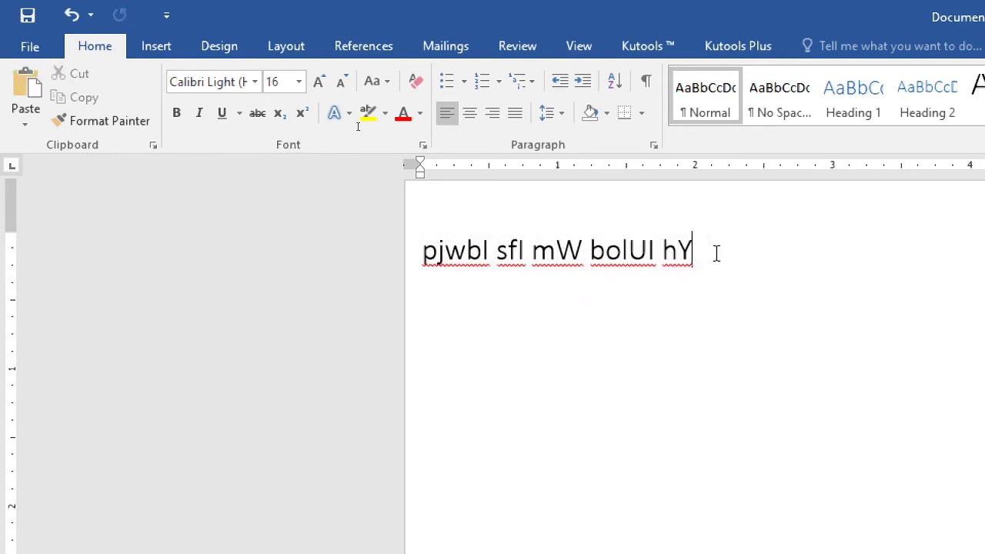
pyautogui.write('pjwbl sfl mW bolUI hY')
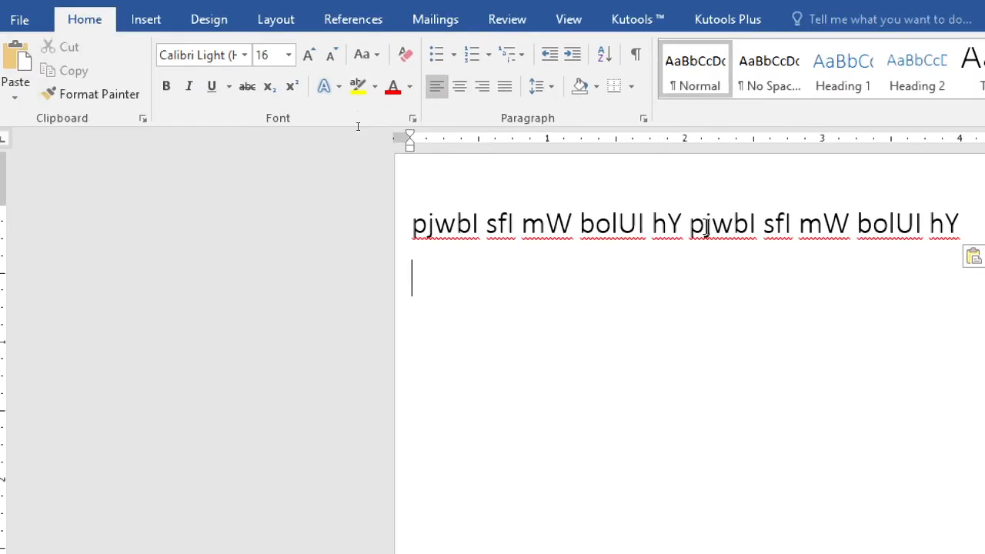
pyautogui.press('Return')
pyautogui.write('pjwbl sfl mW bolUI hY')
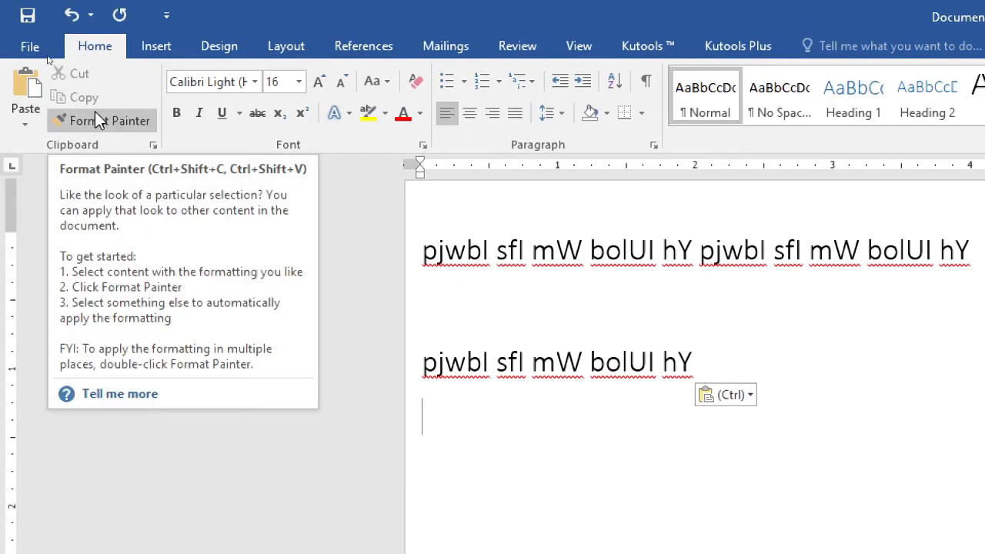
# Step: Save the document to the Desktop as a Word Document named anmollipi
pyautogui.click(30, 48)
pyautogui.click(69, 226)
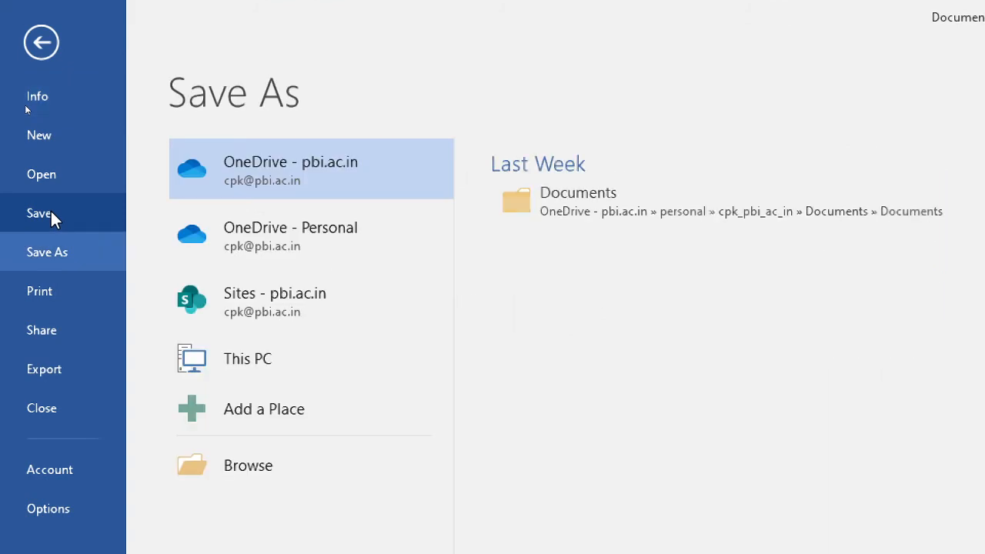
pyautogui.click(260, 473)
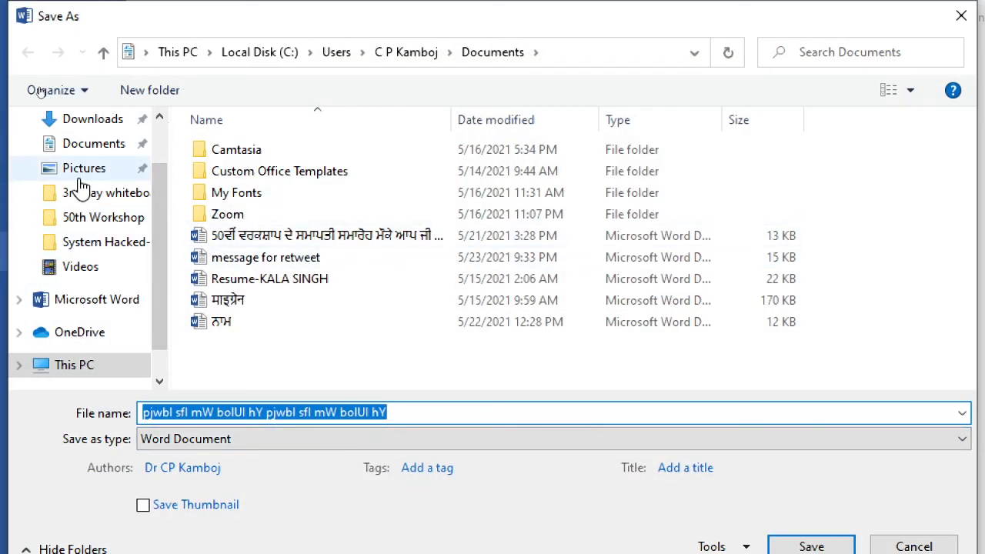
pyautogui.scroll(2, 81, 163)
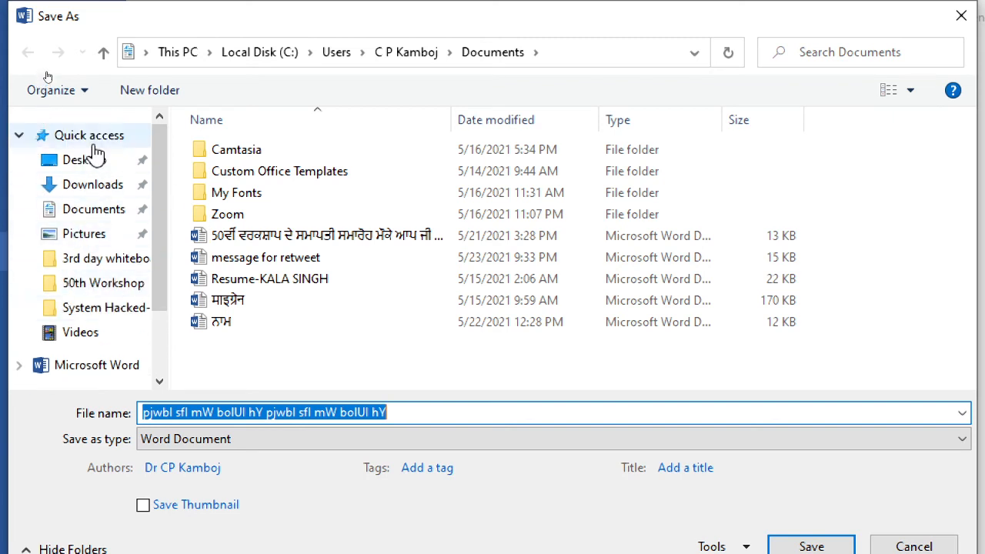
pyautogui.click(73, 160)
pyautogui.tripleClick(274, 244)
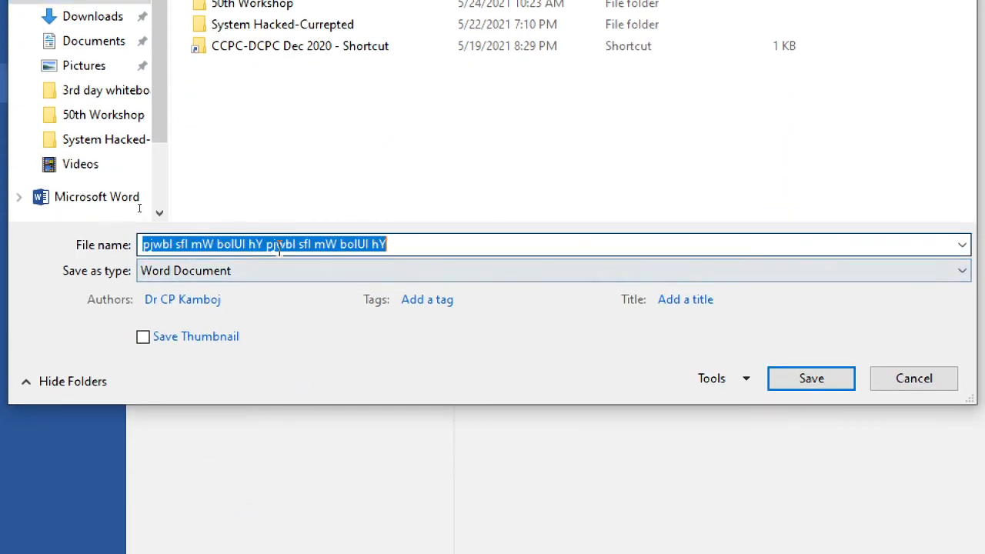
pyautogui.write('anmollipi')
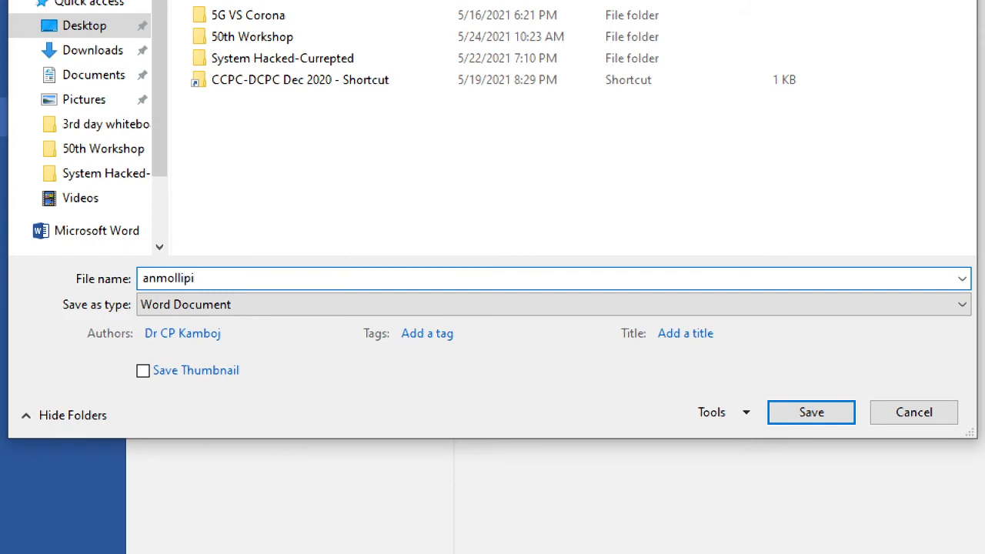
pyautogui.click(827, 415)
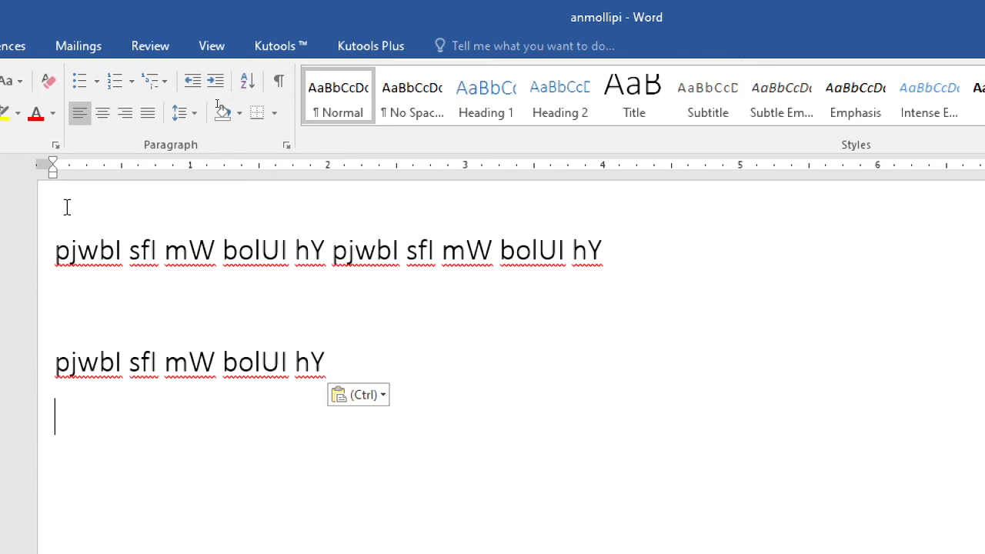
# Step: Close the saved anmollipi document in Word and return to the Akhar window
pyautogui.click(762, 532)
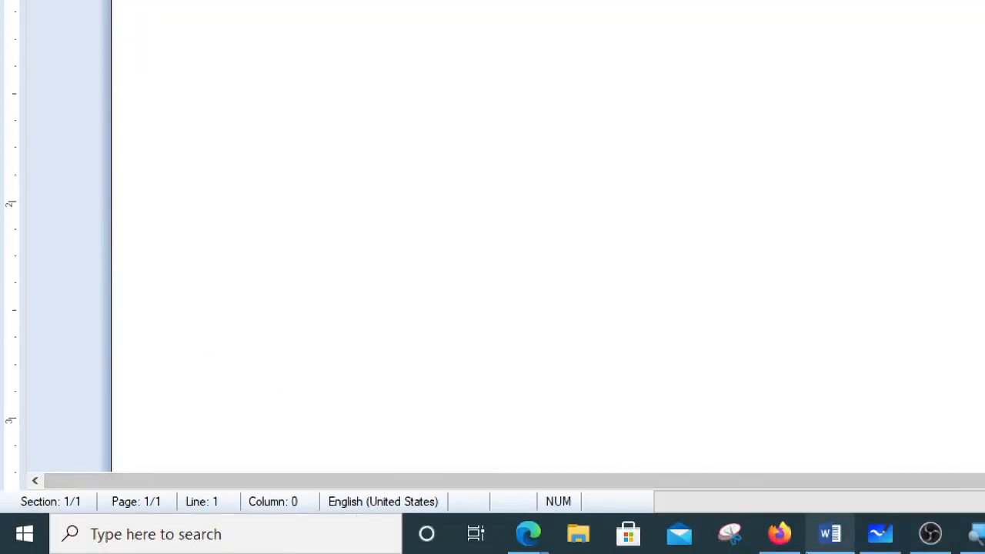
pyautogui.click(829, 535)
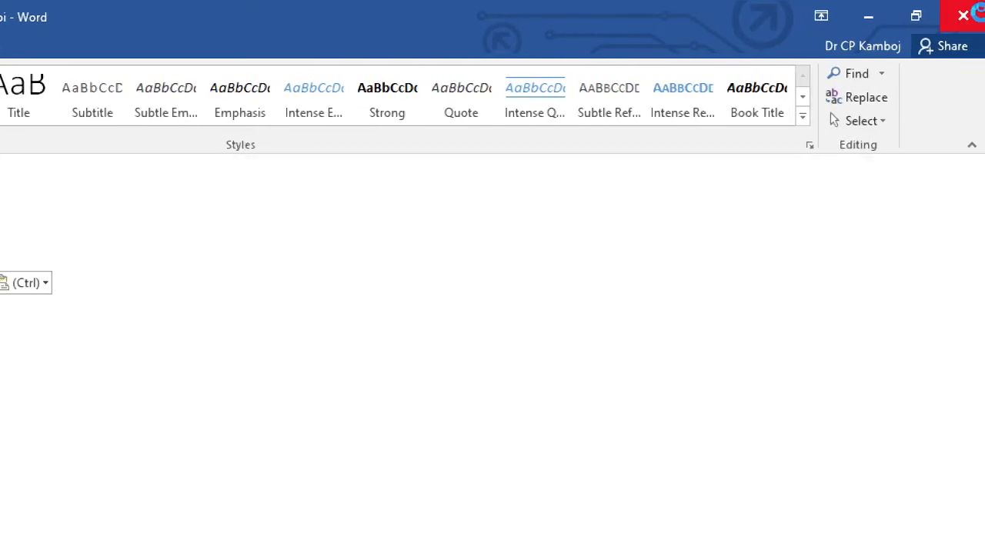
pyautogui.click(981, 17)
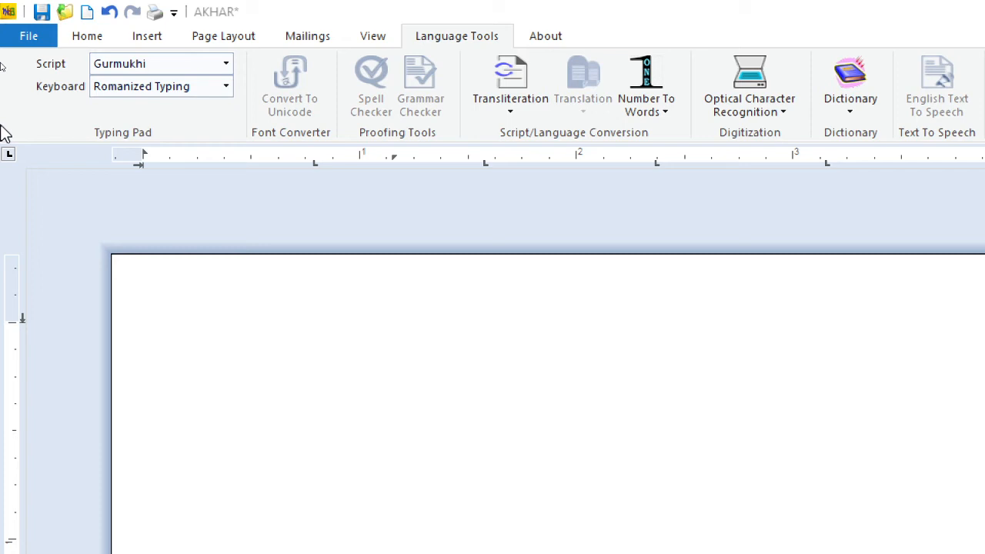
# Step: Switch Akhar typing to English and write the file extensions .doc and .docx on two separate lines
pyautogui.click(282, 357)
pyautogui.press('F9')
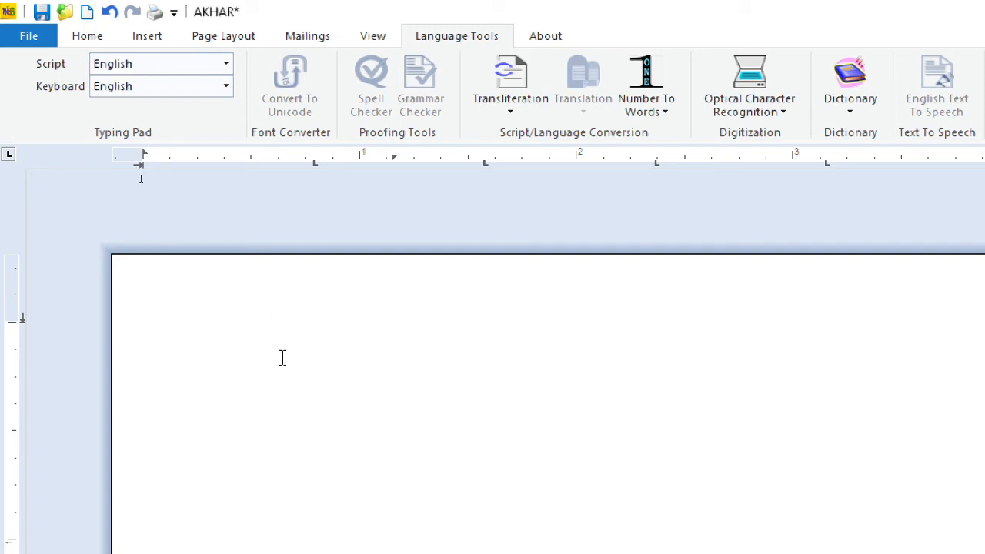
pyautogui.write('-doc')
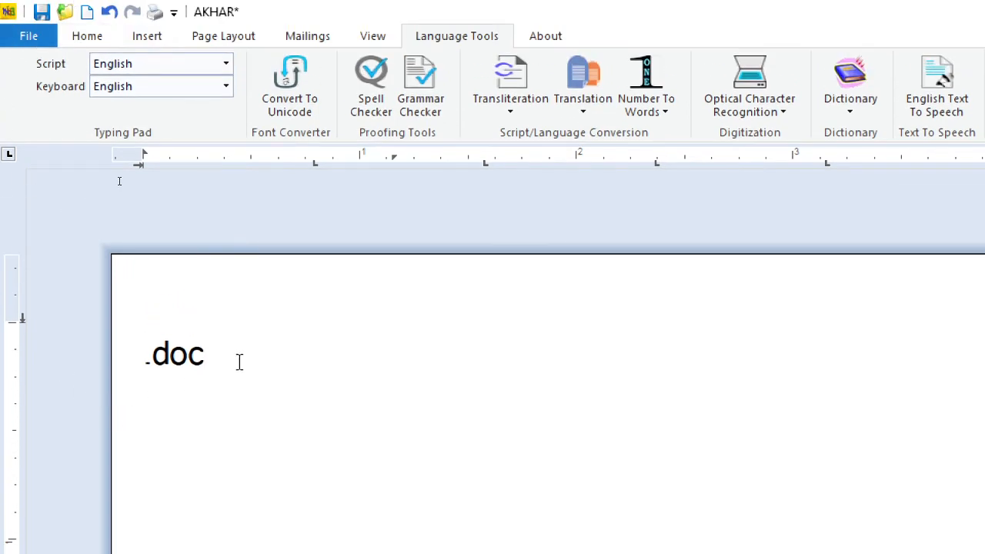
pyautogui.press('Return')
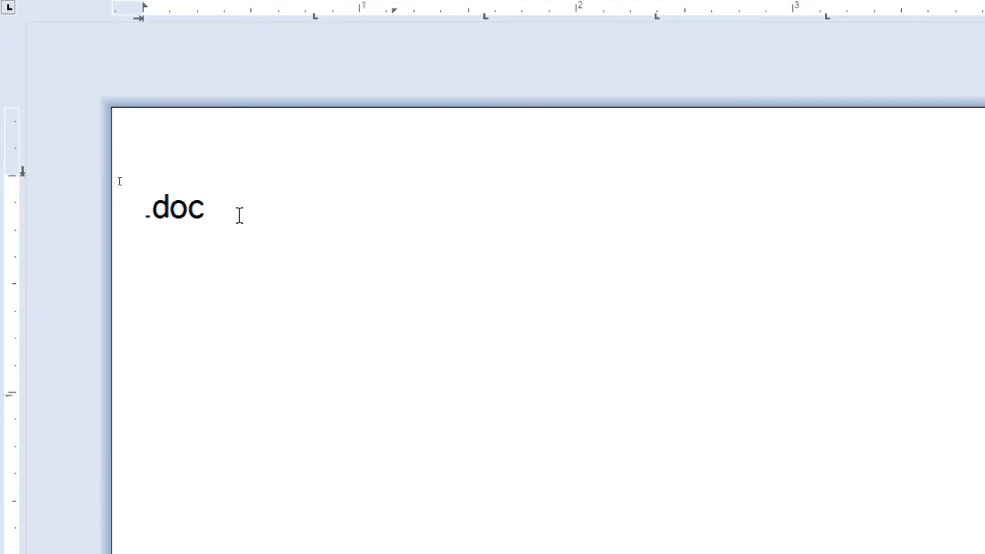
pyautogui.write('.docx')
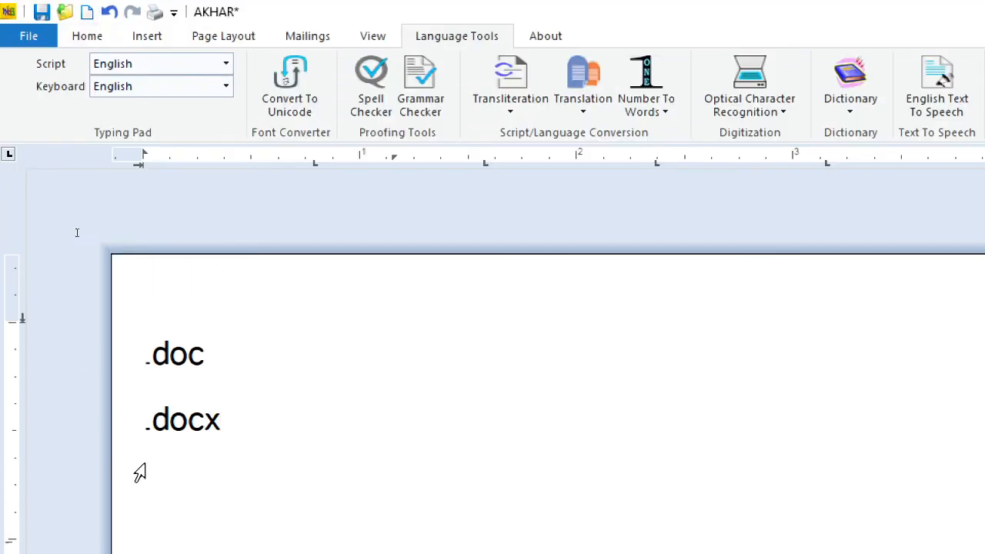
# Step: Highlight the .docx and .doc lines in turn, and delete all the text from the page
pyautogui.moveTo(223, 422); pyautogui.dragTo(136, 415)
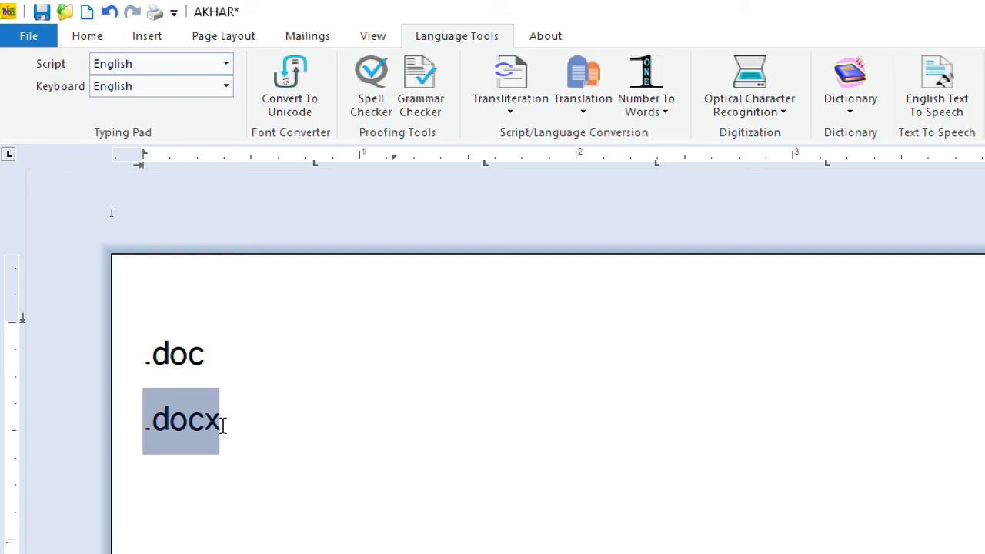
pyautogui.moveTo(212, 352); pyautogui.dragTo(127, 358)
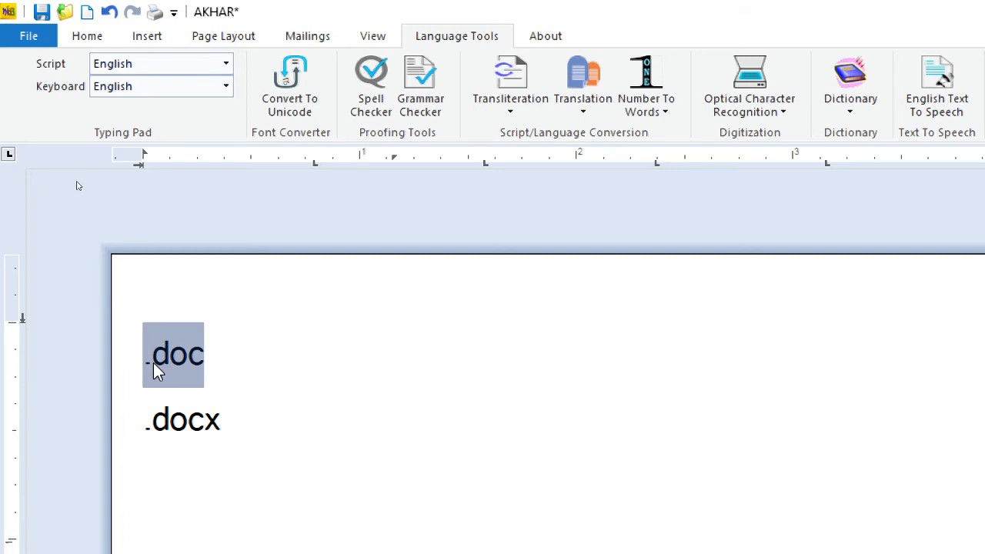
pyautogui.hotkey('ctrl', 'a')
pyautogui.press('Delete')
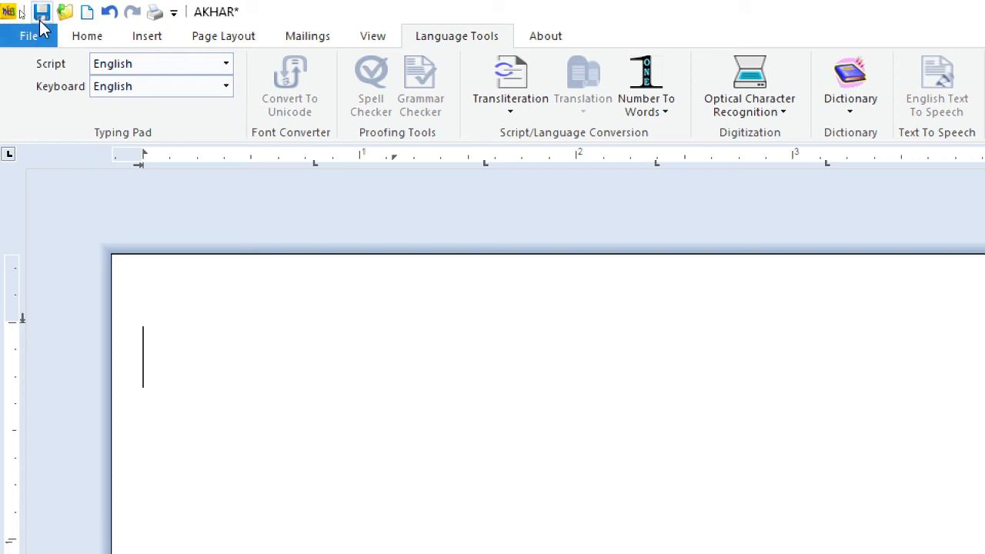
# Step: Open the anmollipi Word document from the Desktop in Akhar, discarding the changes to the untitled document
pyautogui.click(29, 36)
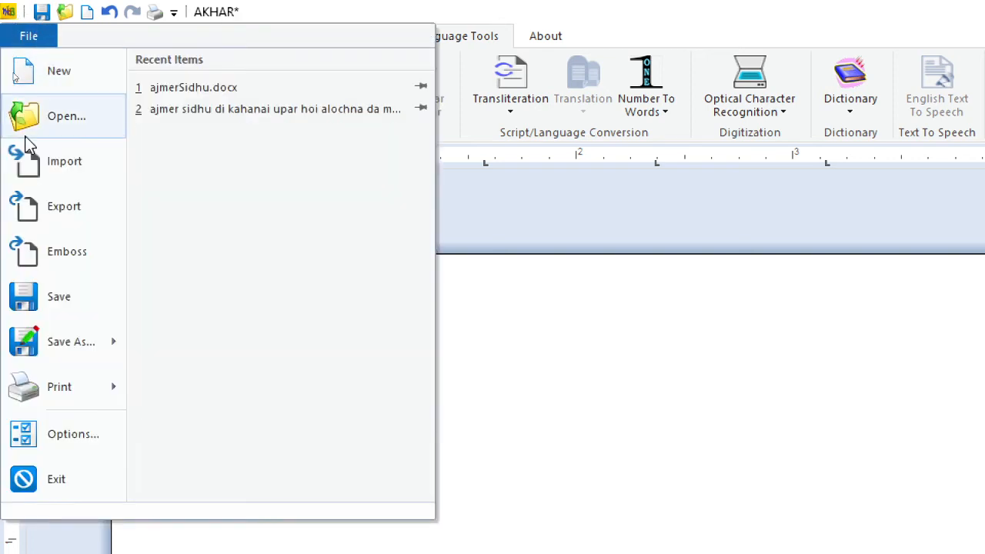
pyautogui.click(72, 127)
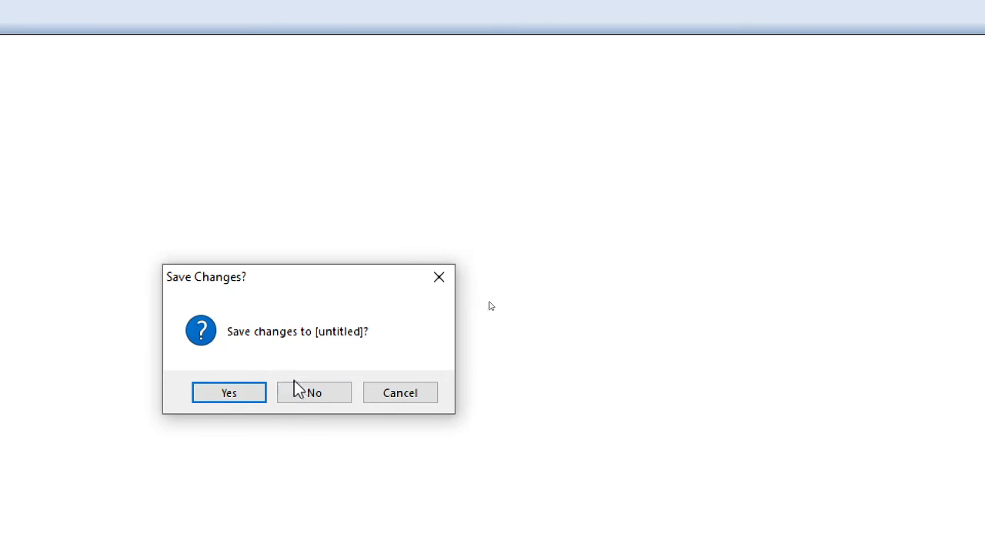
pyautogui.click(976, 512)
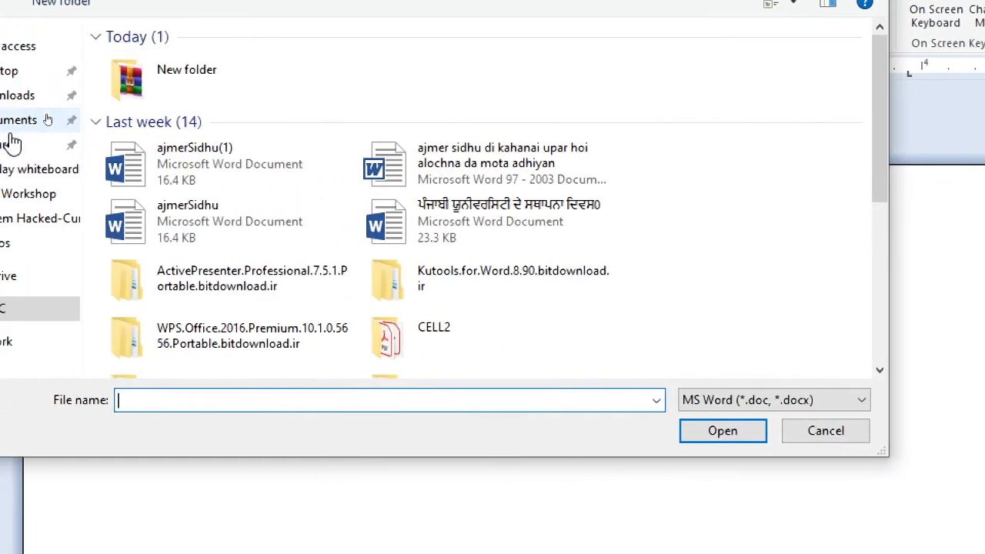
pyautogui.click(80, 75)
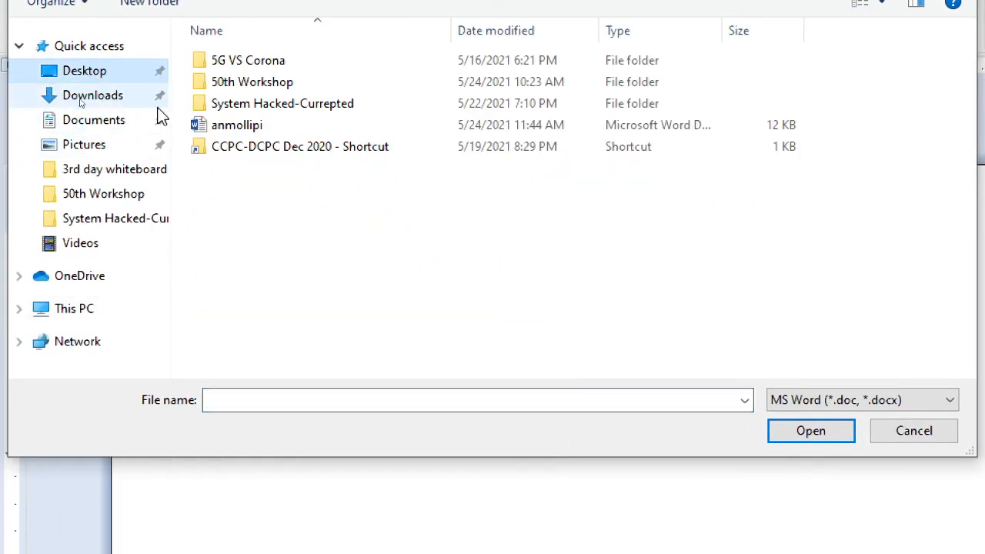
pyautogui.click(220, 129)
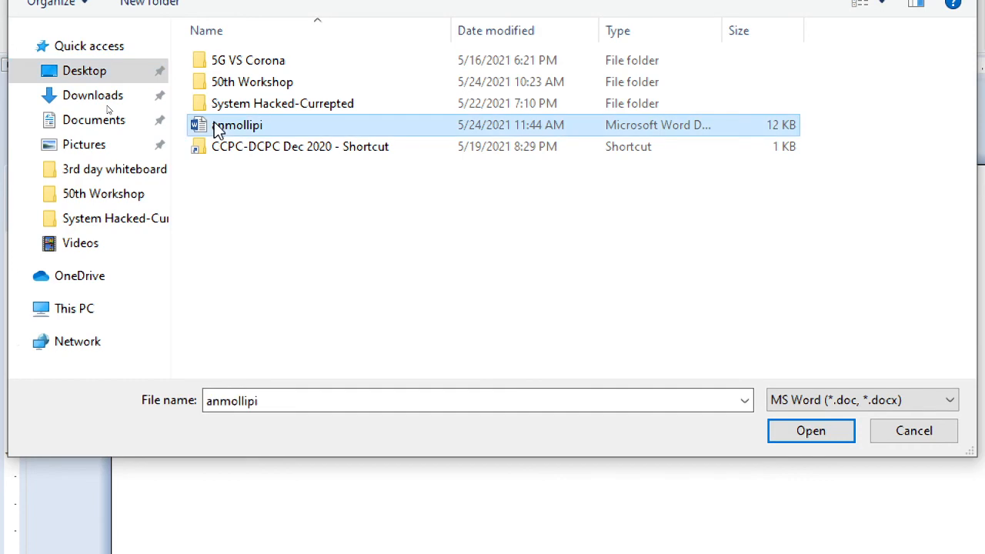
pyautogui.click(813, 432)
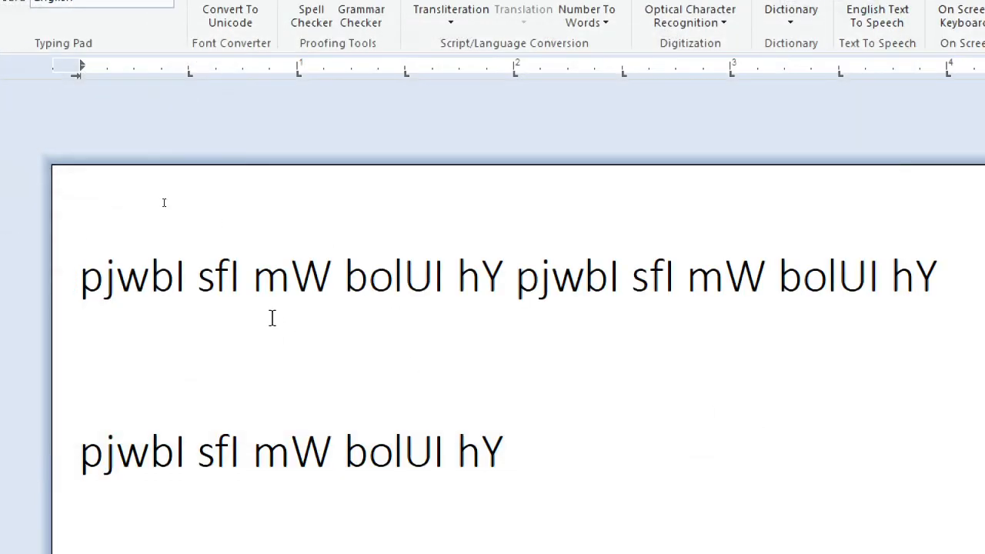
# Step: Convert the document's Punjabi (Gurmukhi) text from the Amrboli font to Unicode, retaining formatting at paragraph level and handling unknown fonts
pyautogui.scroll(-2, 293, 329)
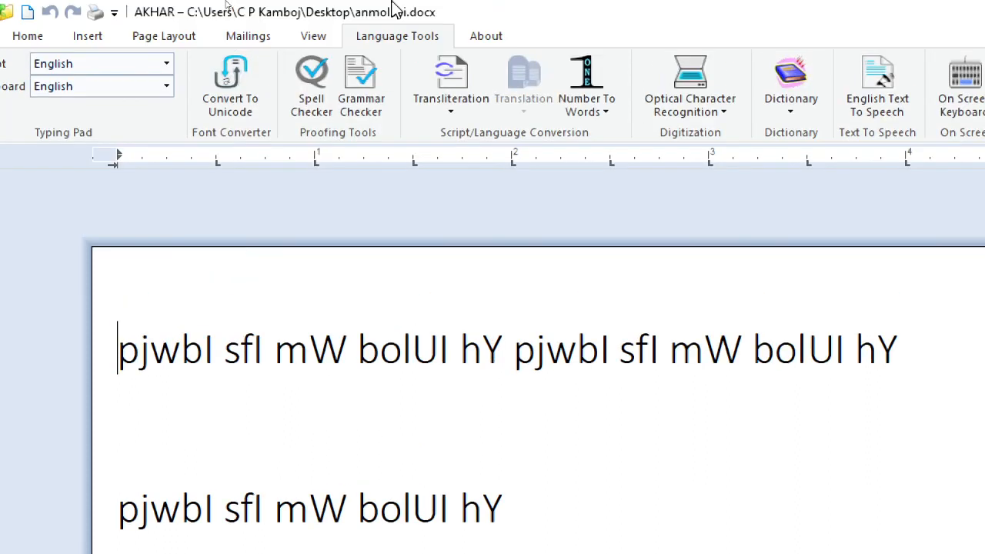
pyautogui.click(234, 104)
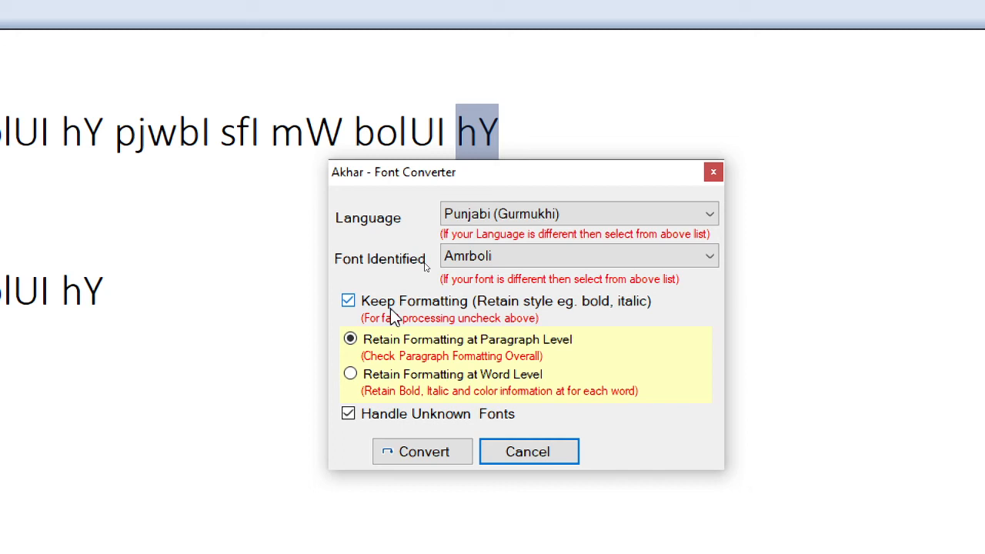
pyautogui.click(348, 303)
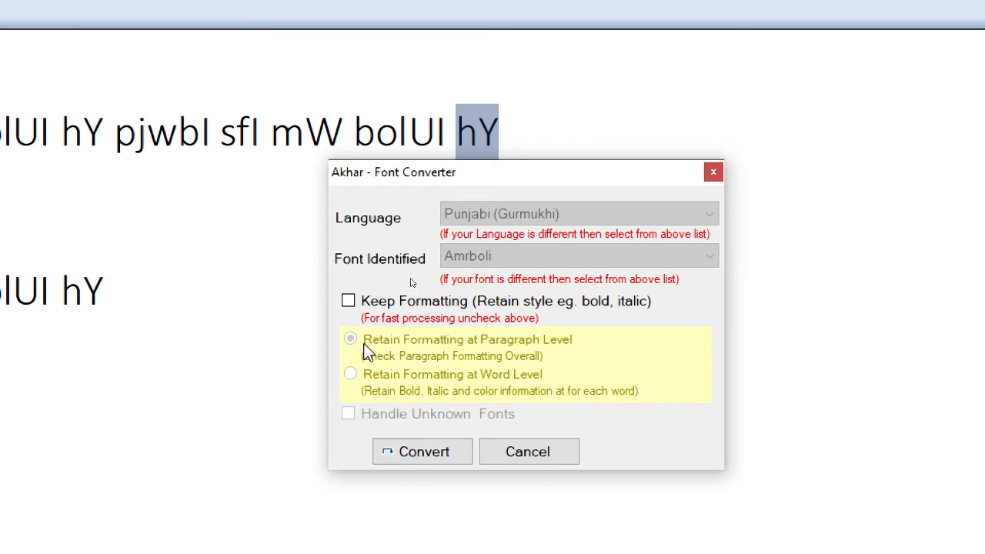
pyautogui.click(348, 302)
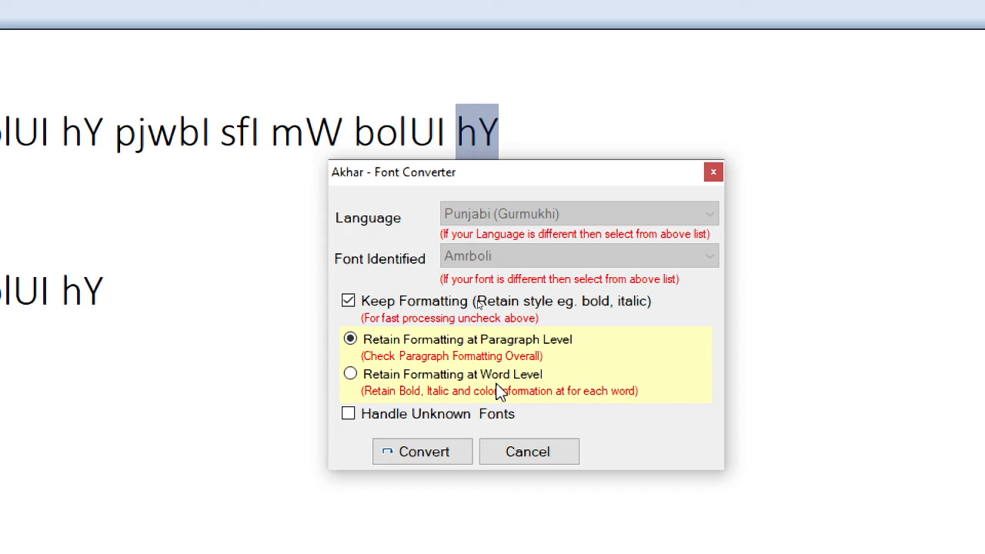
pyautogui.click(351, 376)
pyautogui.click(350, 341)
pyautogui.click(446, 454)
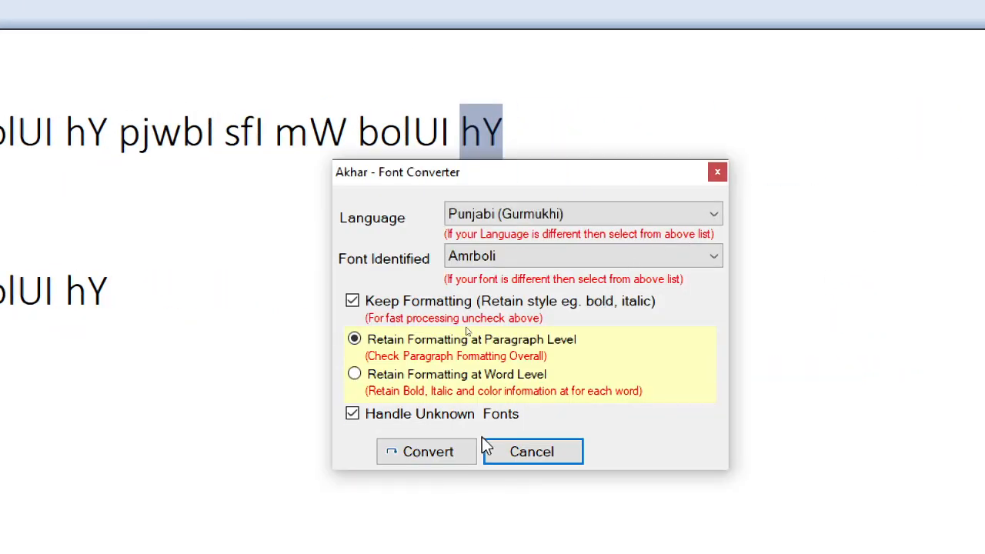
pyautogui.click(453, 446)
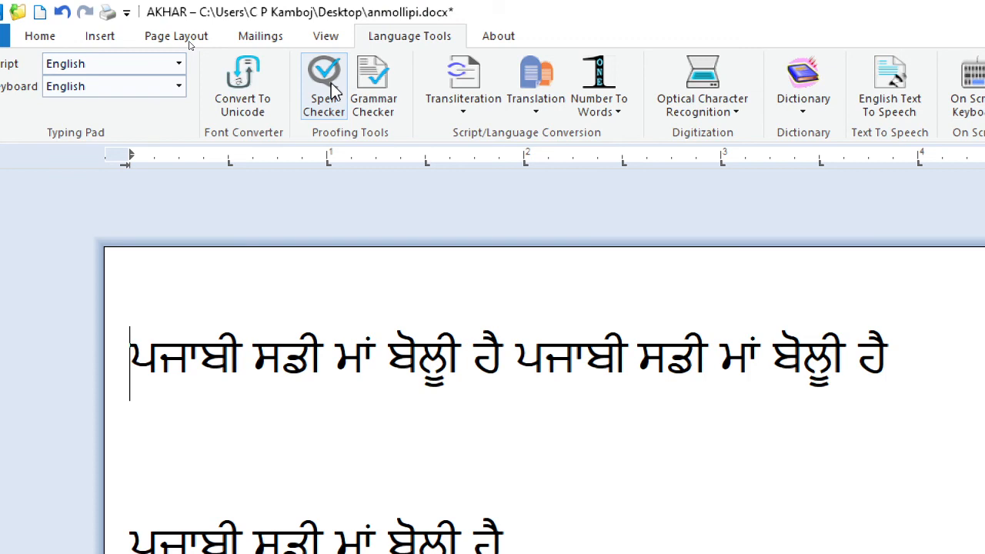
# Step: Spell-check the document and correct the first sentence's misspelled words to ਪੰਜਾਬੀ, ਸਾਡੀ and ਬੋਲੀ
pyautogui.click(324, 86)
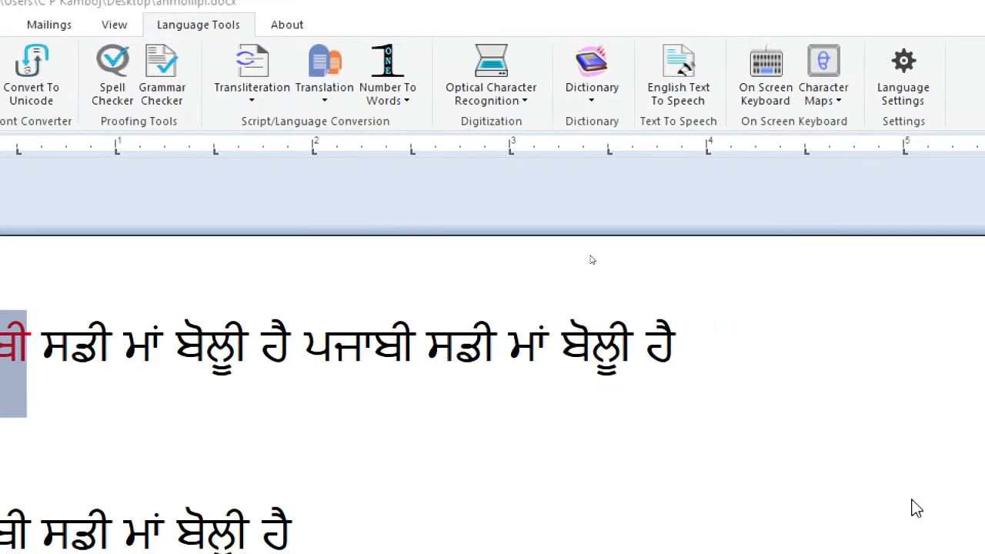
pyautogui.moveTo(880, 4); pyautogui.dragTo(263, 257)
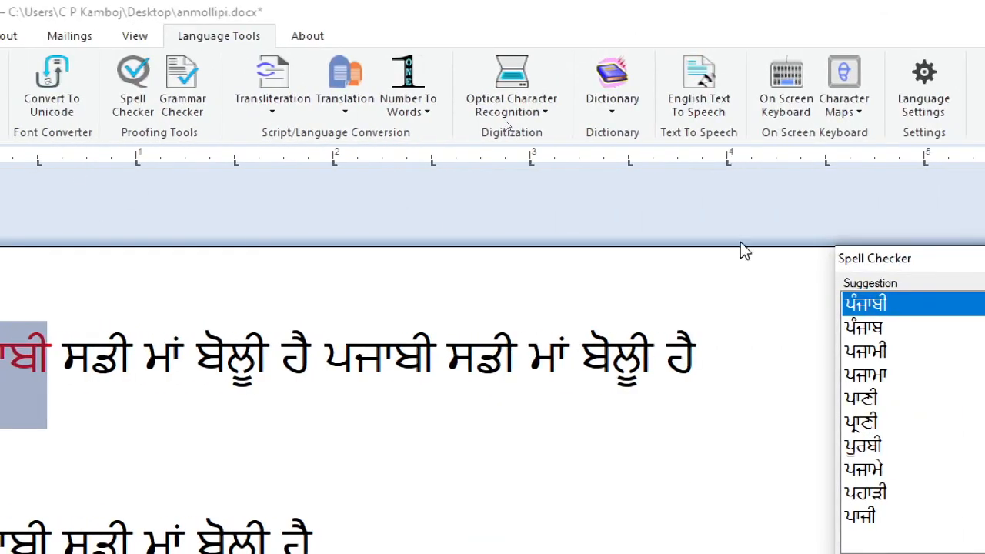
pyautogui.moveTo(929, 258); pyautogui.dragTo(388, 430)
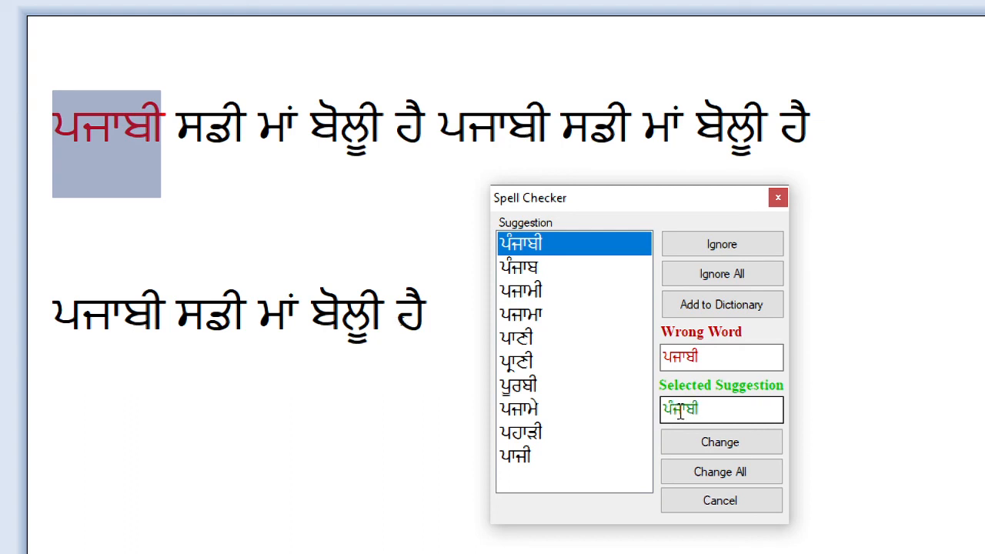
pyautogui.click(708, 443)
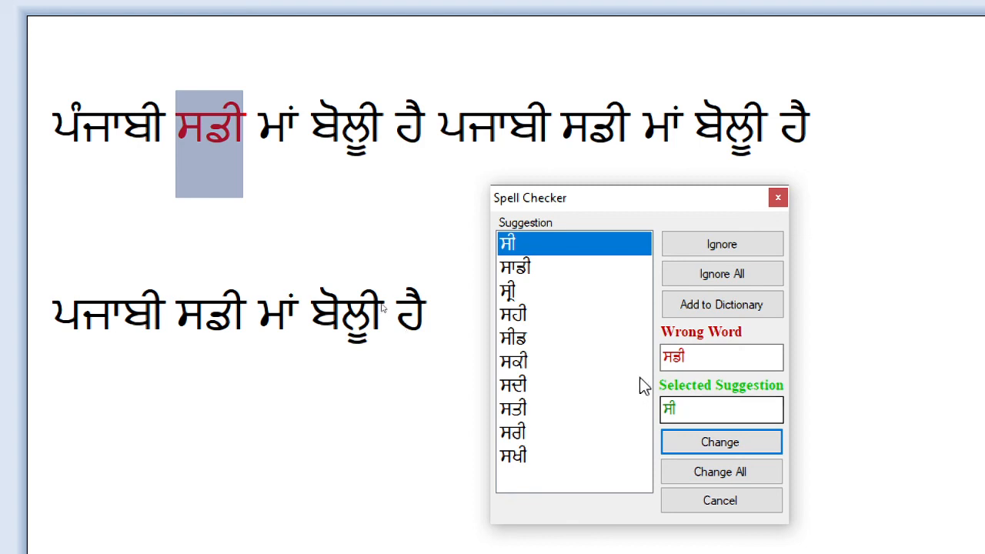
pyautogui.click(520, 270)
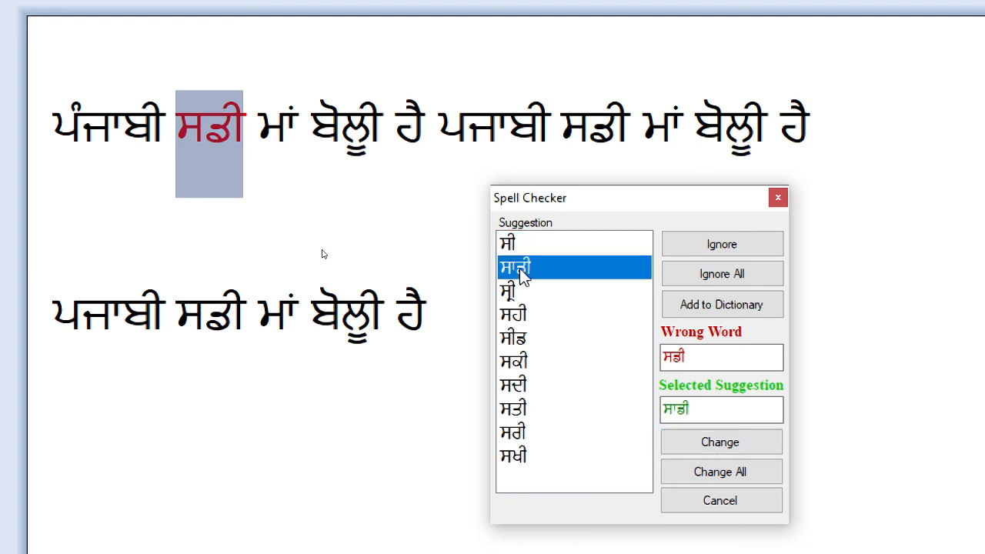
pyautogui.click(707, 437)
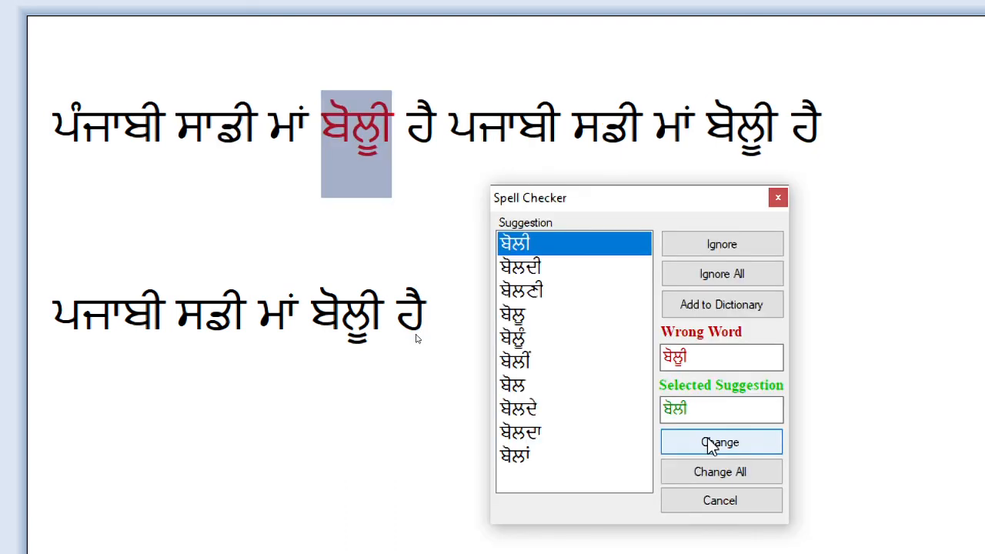
pyautogui.click(706, 437)
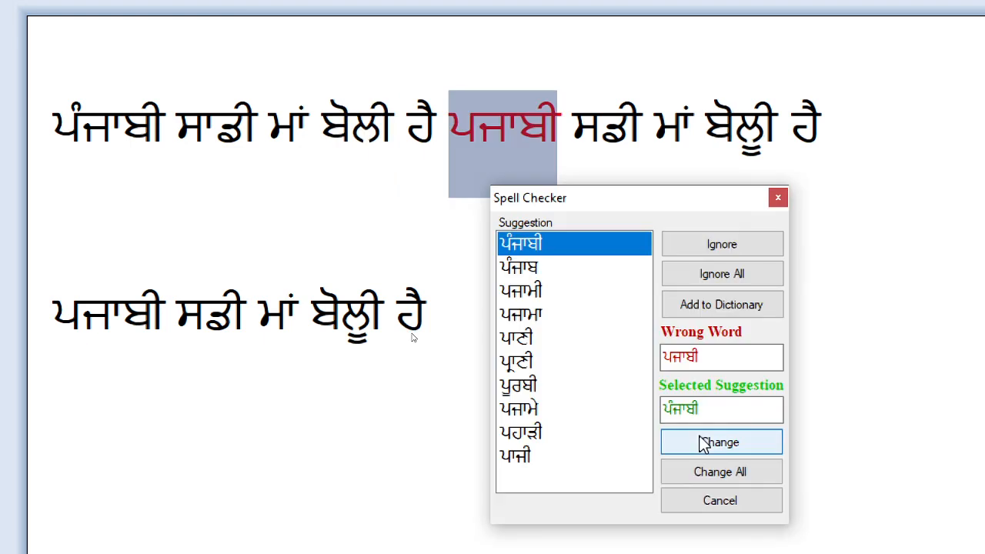
# Step: Finish the spell check, correcting the remaining ਪਜਾਬੀ words to ਪੰਜਾਬੀ and replacing all ਸਡੀ with ਸੀ and all ਬੋਲੂੀ with ਬੋਲੀ
pyautogui.click(703, 444)
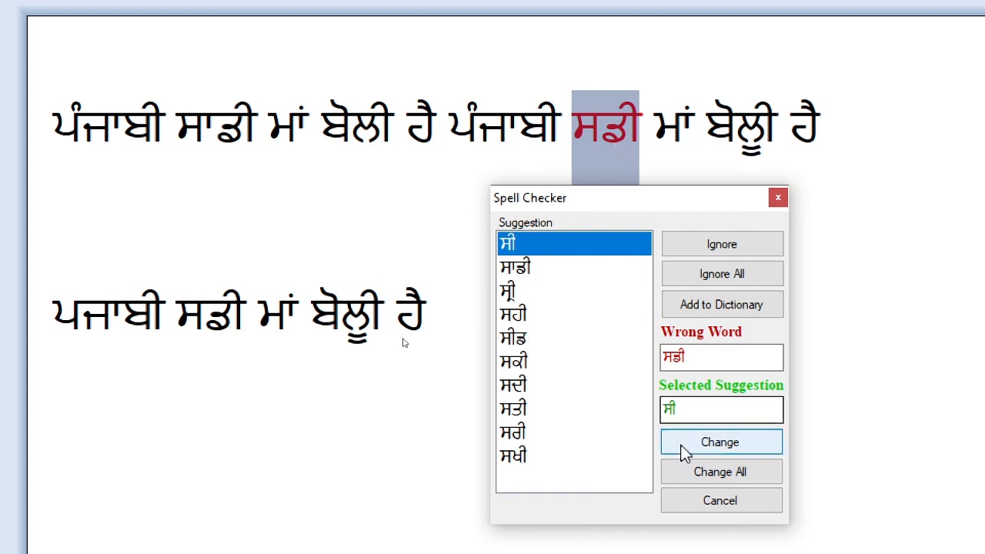
pyautogui.click(712, 471)
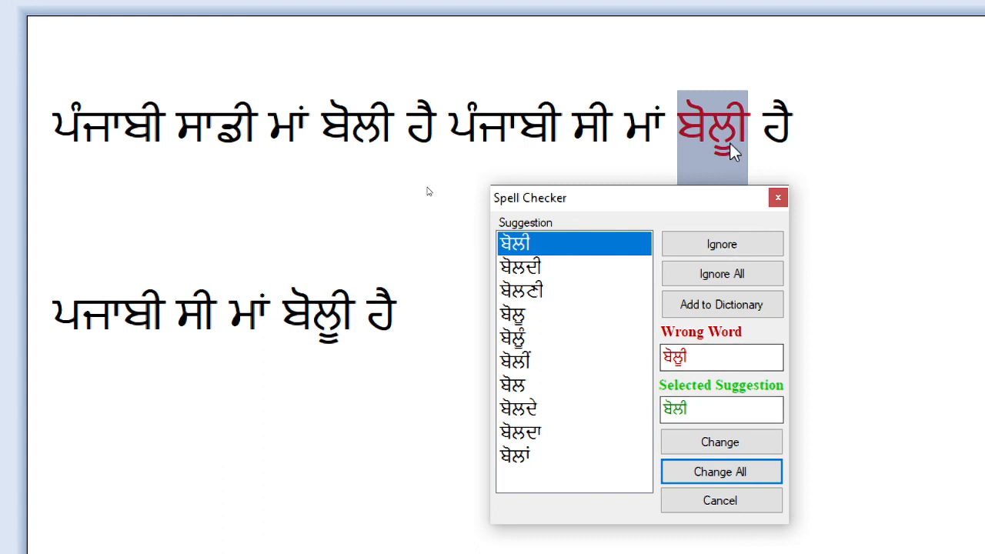
pyautogui.click(723, 473)
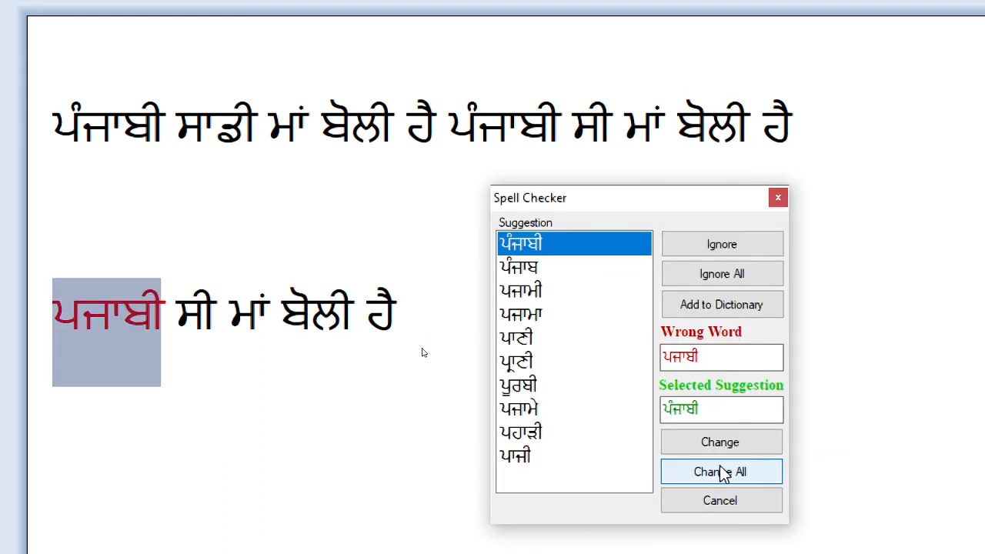
pyautogui.click(720, 442)
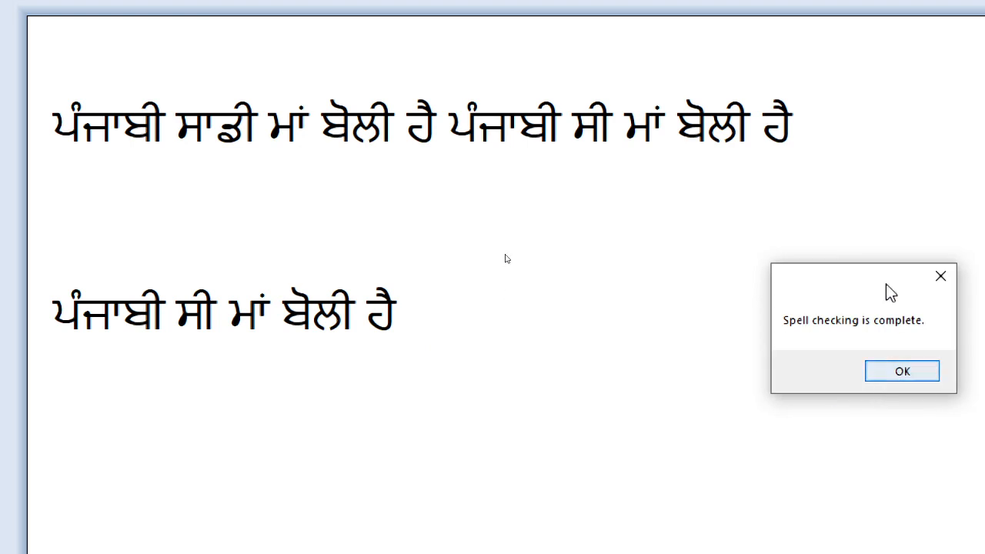
pyautogui.moveTo(872, 281); pyautogui.dragTo(598, 265)
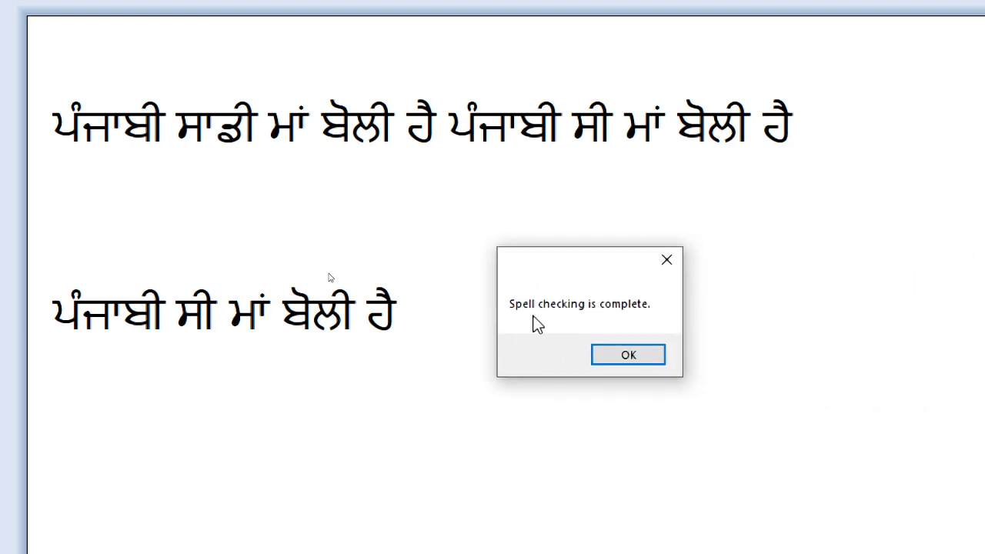
pyautogui.click(630, 353)
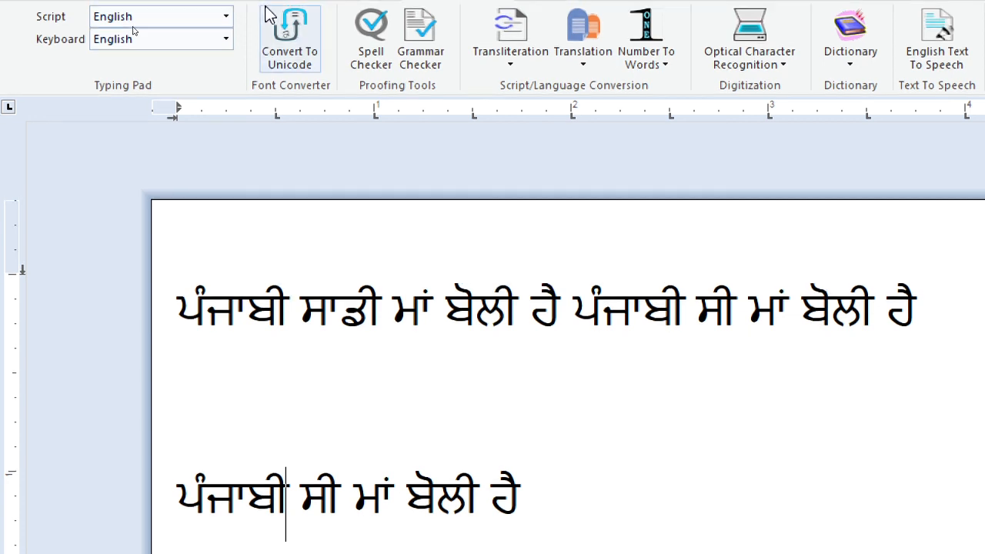
# Step: Delete all the text from the page and set typing to the Gurmukhi script with the Anmollipi keyboard
pyautogui.hotkey('ctrl', 'a')
pyautogui.press('BackSpace')
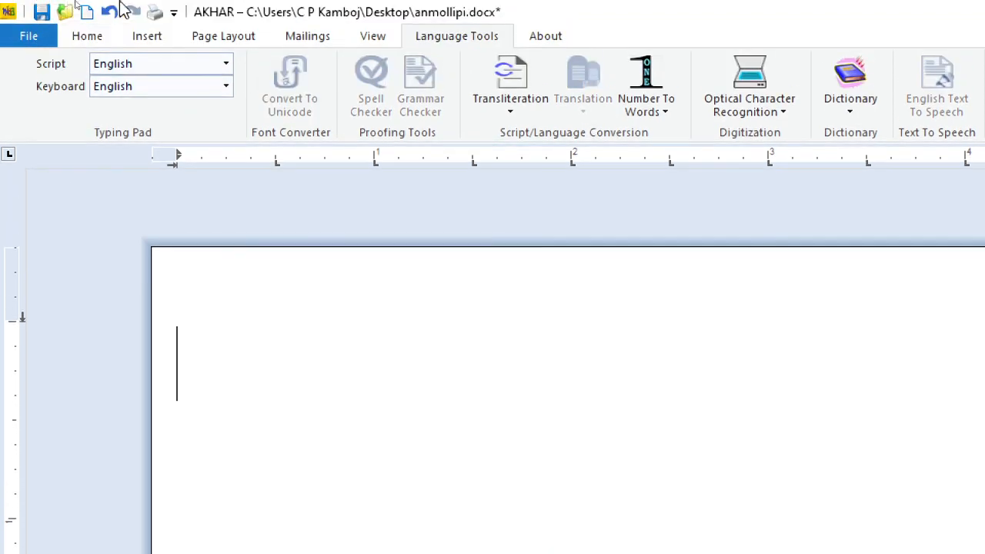
pyautogui.click(186, 59)
pyautogui.click(147, 87)
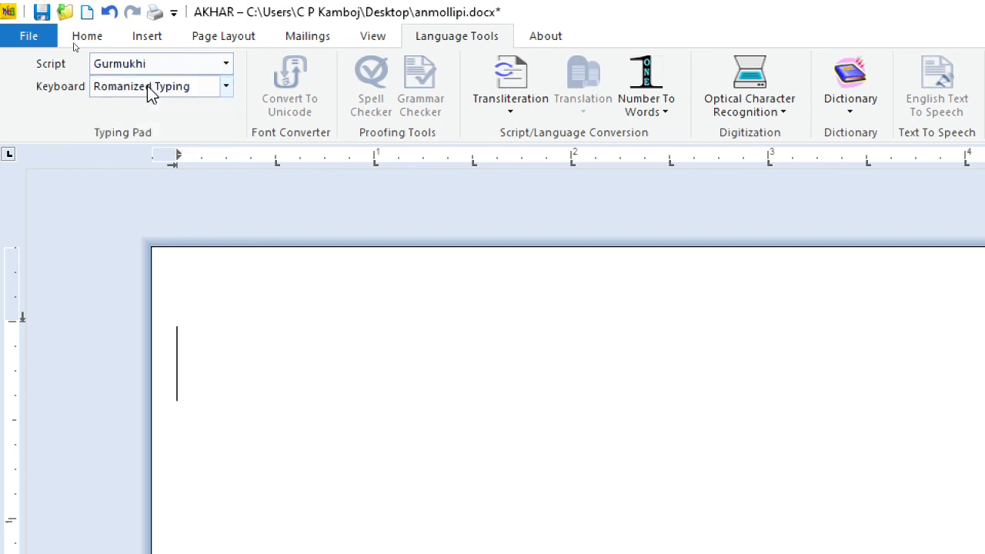
pyautogui.click(177, 87)
pyautogui.click(127, 180)
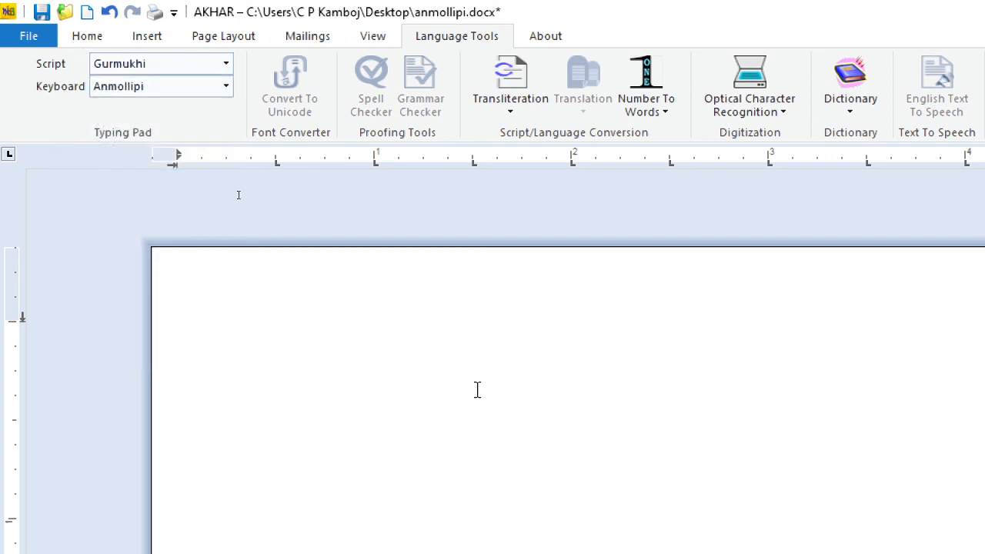
# Step: Write the sentence ਮੂੰਡਾ ਰੋਟੀ ਖਾਂਦੀ ਹੈ on the empty page
pyautogui.write('ਮੂਮਡਾ')
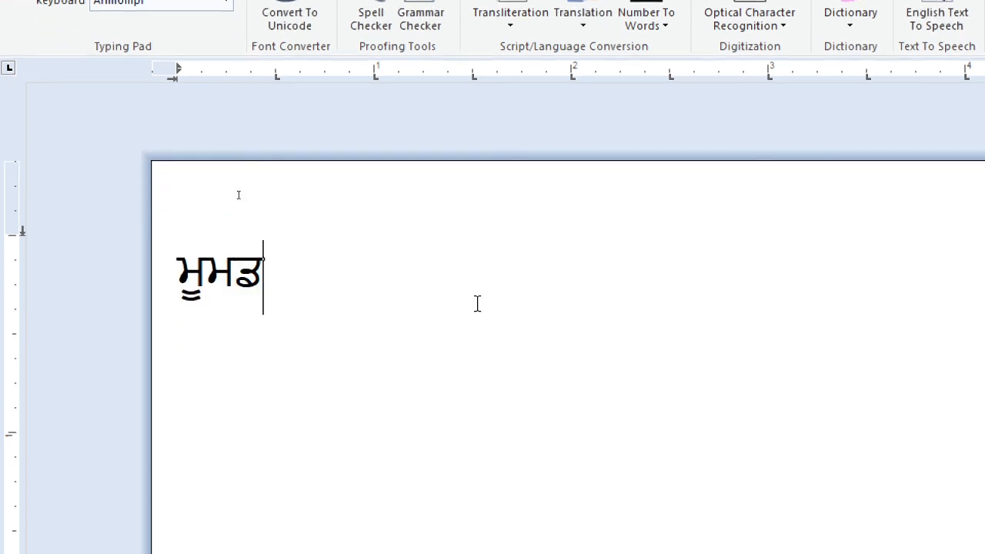
pyautogui.press('BackSpace')
pyautogui.press('BackSpace')
pyautogui.press('BackSpace')
pyautogui.press('BackSpace')
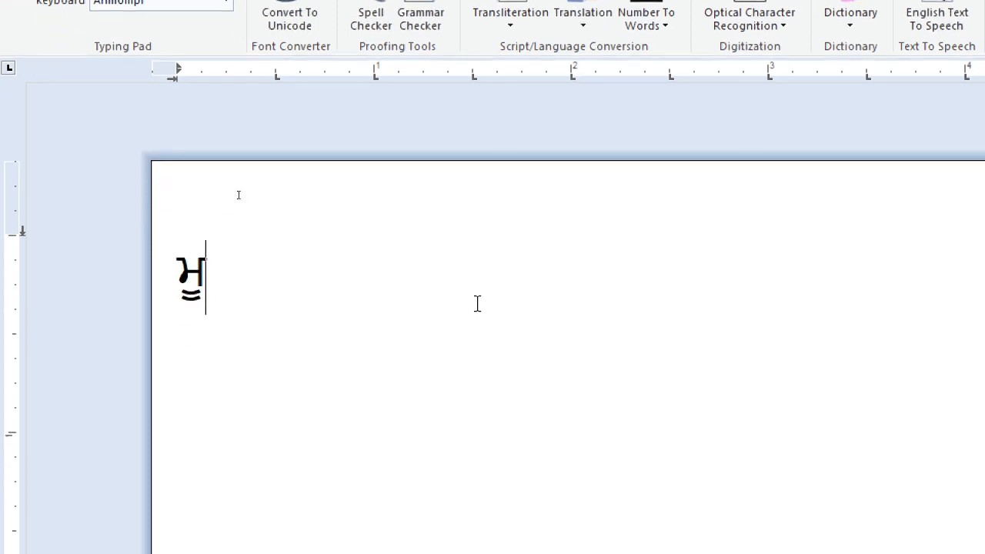
pyautogui.write('ੰਡਾ ਰੋ')
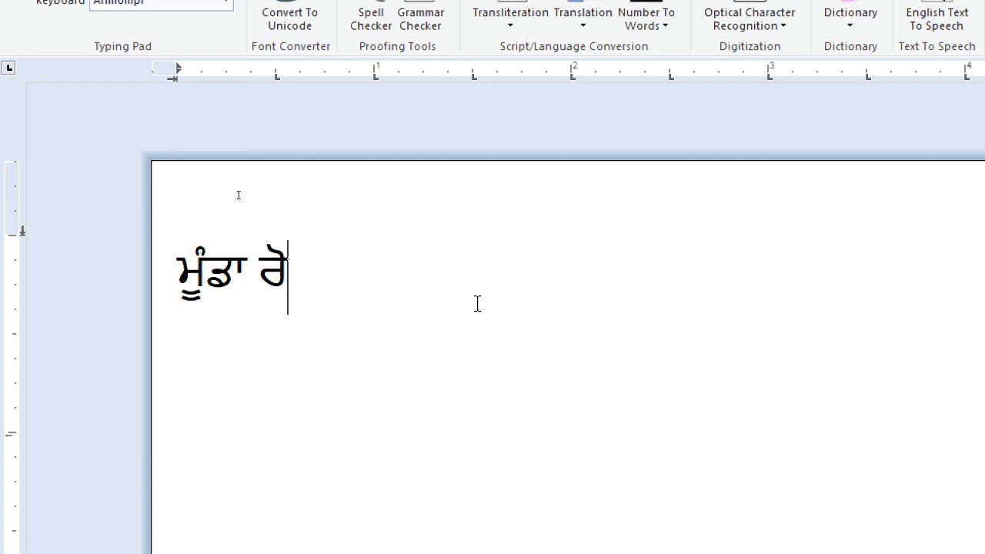
pyautogui.write('ਟੀ ਖਾ')
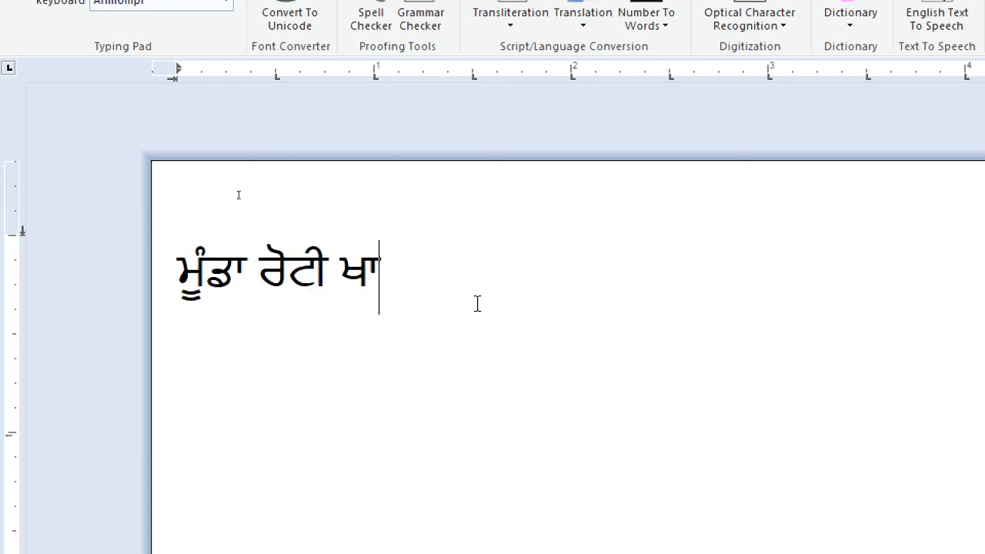
pyautogui.press('BackSpace')
pyautogui.write('ਾਂਦੀ ਹੈ')
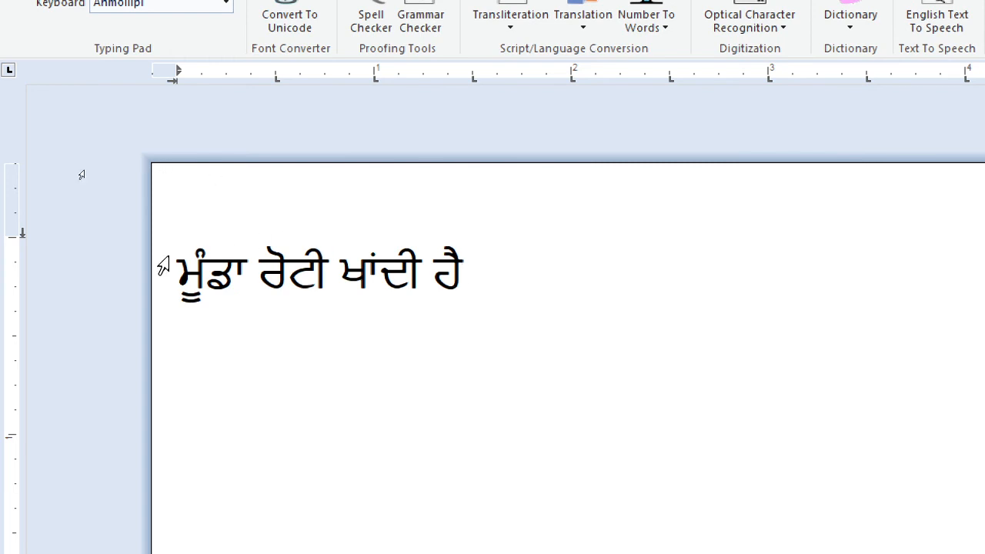
# Step: Run the grammar checker on the Gurmukhi sentence from its beginning and dismiss the completion message
pyautogui.press('Home')
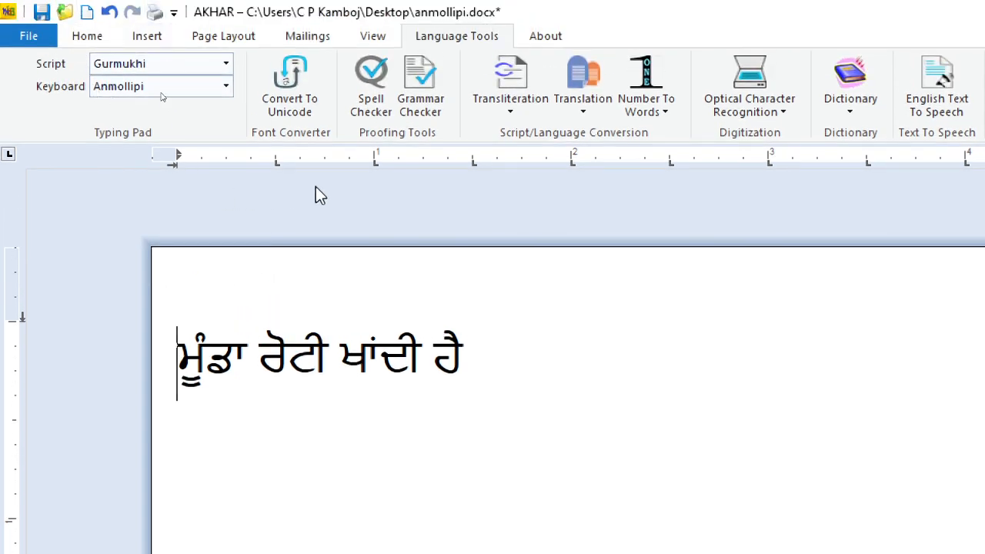
pyautogui.click(428, 103)
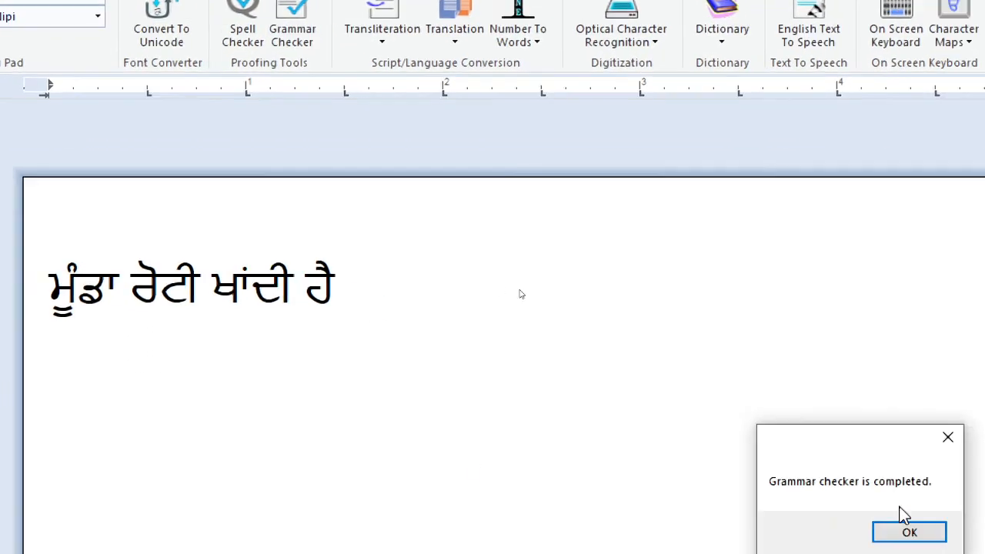
pyautogui.moveTo(904, 464); pyautogui.dragTo(208, 377)
pyautogui.moveTo(135, 358); pyautogui.dragTo(138, 332)
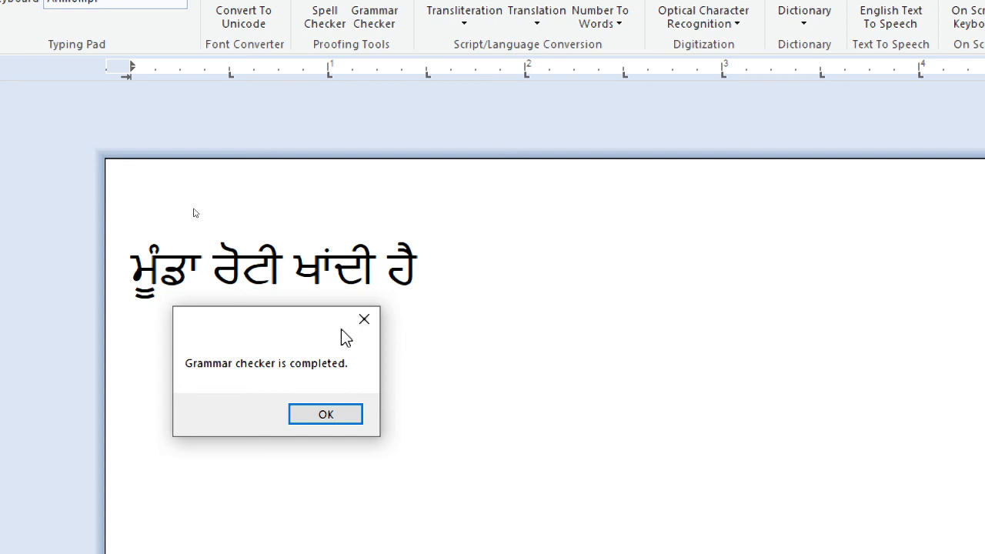
pyautogui.click(364, 319)
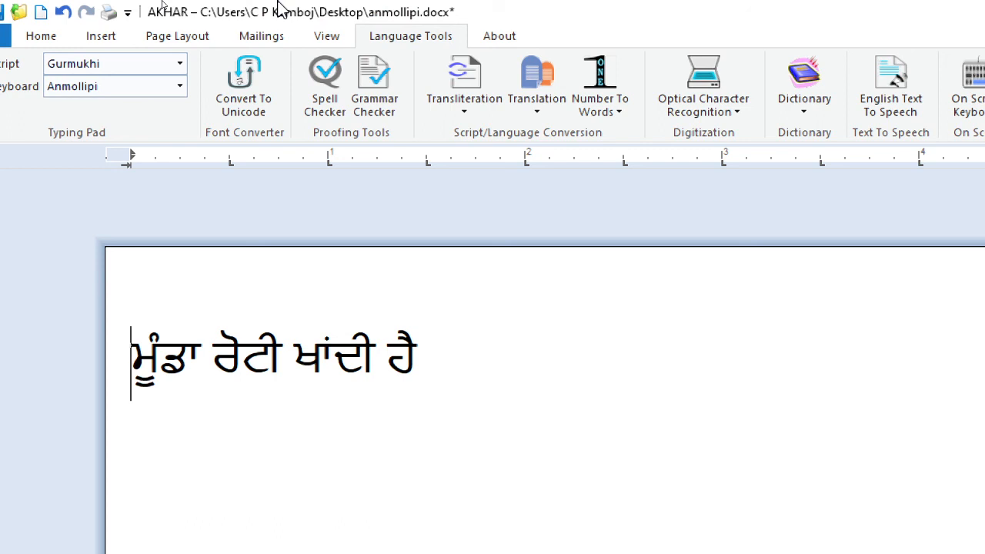
# Step: Look through the available options for transliteration, translation, number-to-words conversion, optical character recognition and dictionary
pyautogui.click(464, 111)
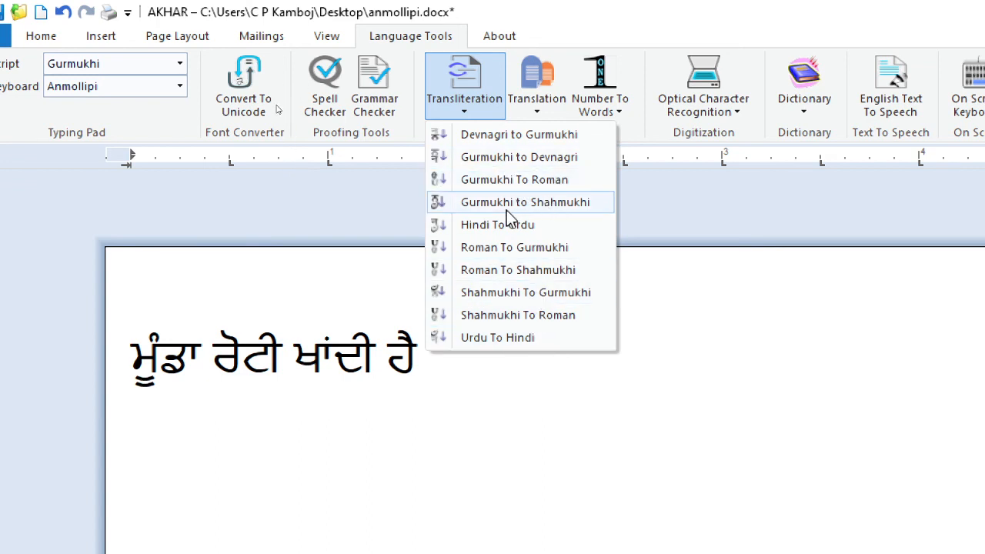
pyautogui.click(543, 112)
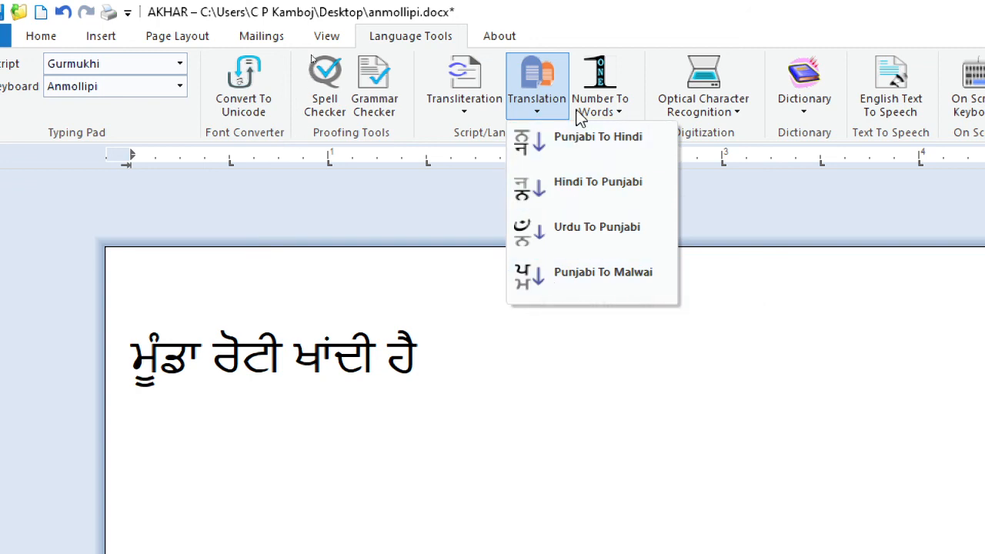
pyautogui.click(600, 110)
pyautogui.click(695, 115)
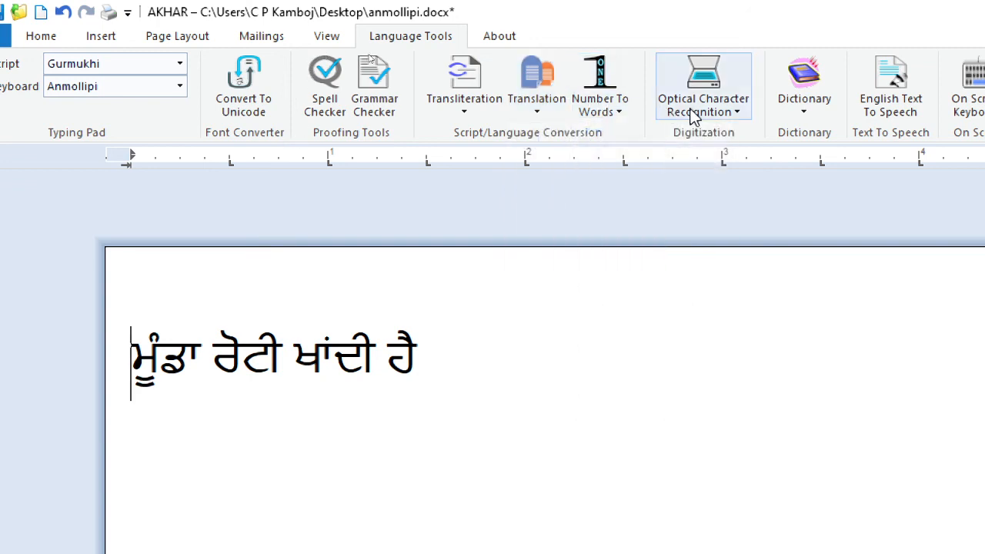
pyautogui.click(743, 111)
pyautogui.click(784, 110)
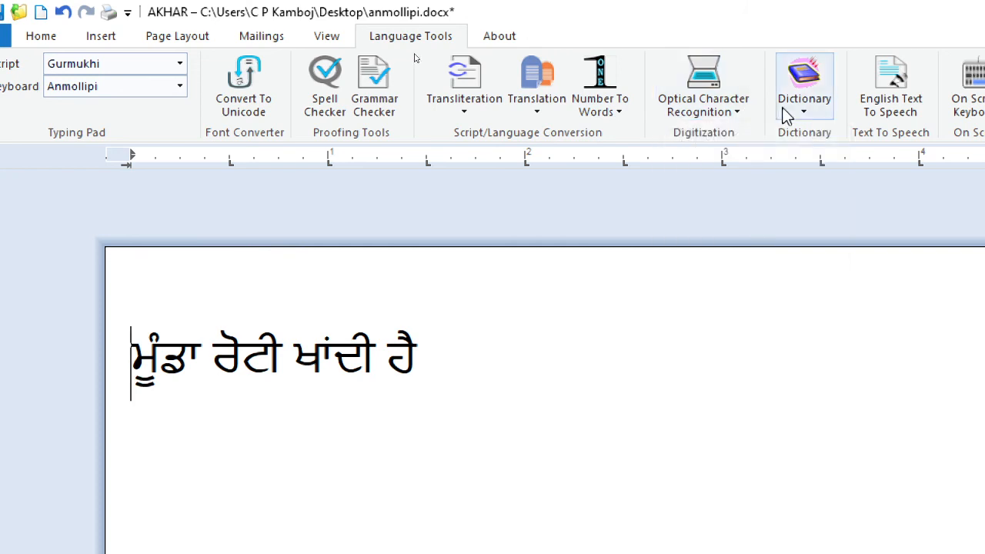
pyautogui.click(792, 113)
pyautogui.click(734, 183)
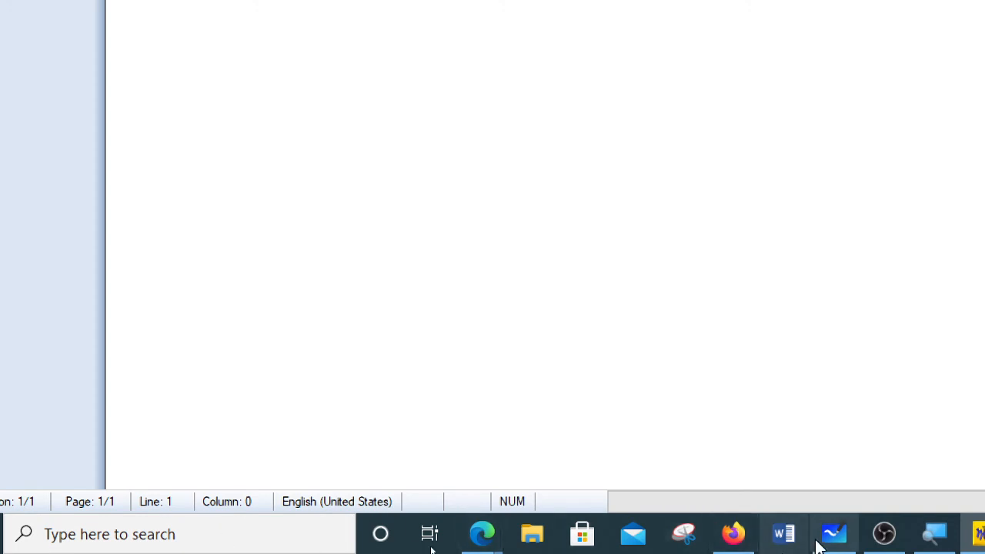
pyautogui.click(878, 540)
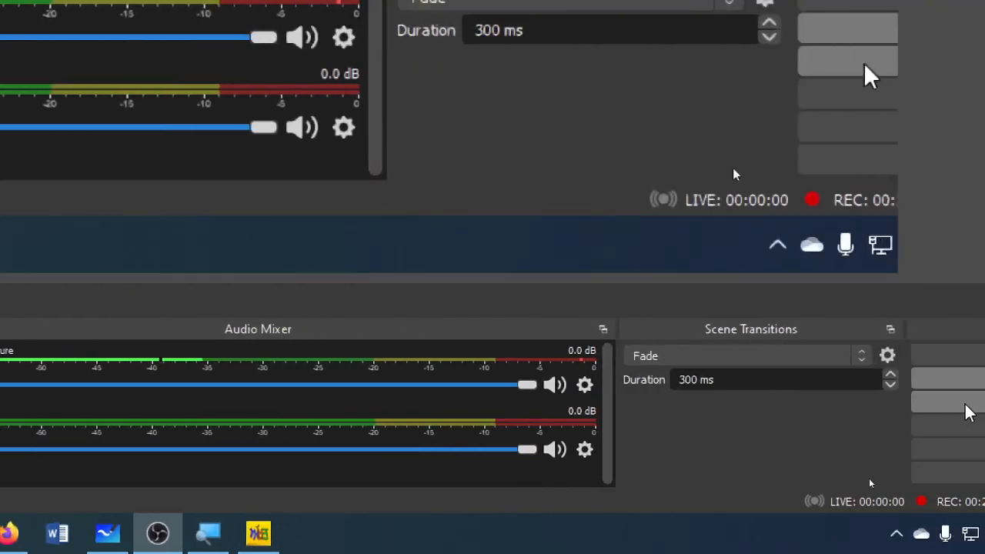